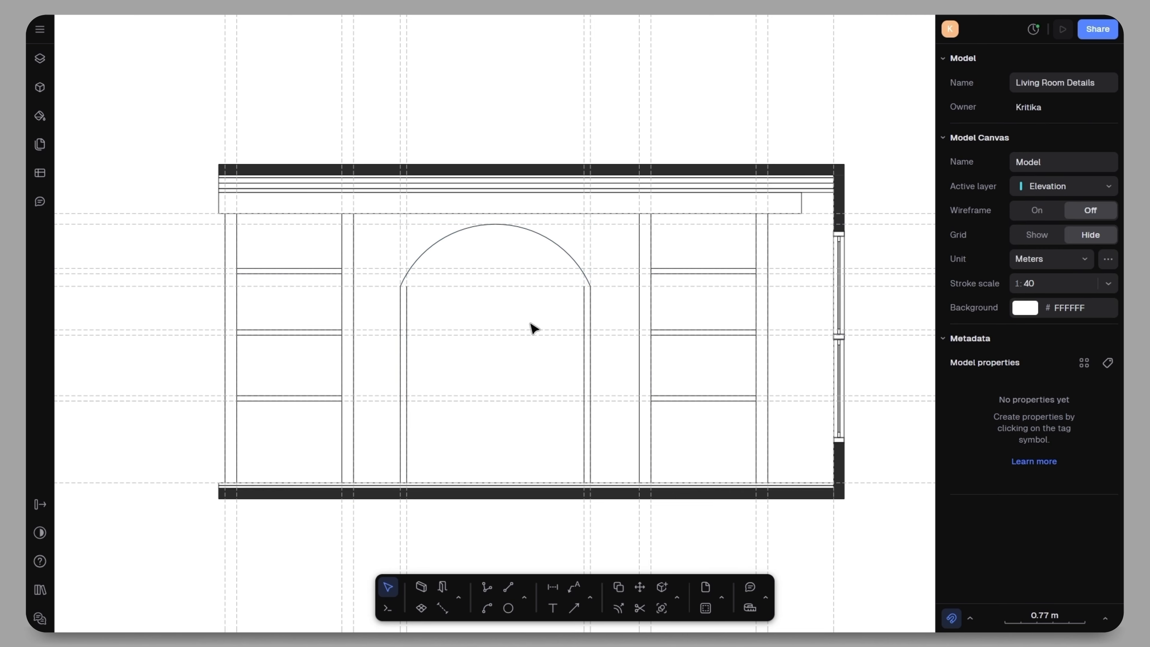
- Offset the arch curve inward by 0.06 m
{"action": "scroll", "coordinate": [469, 275], "scroll_direction": "up", "scroll_amount": 5}
{"action": "left_click", "coordinate": [677, 597]}
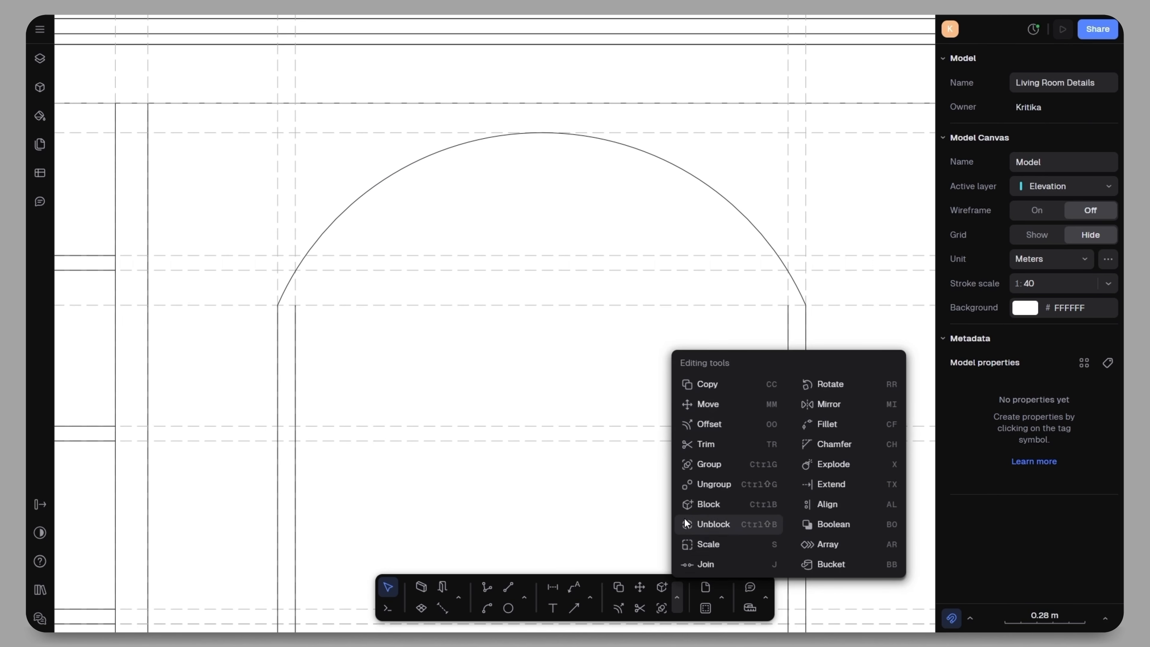
{"action": "left_click", "coordinate": [707, 424]}
{"action": "left_click", "coordinate": [346, 212]}
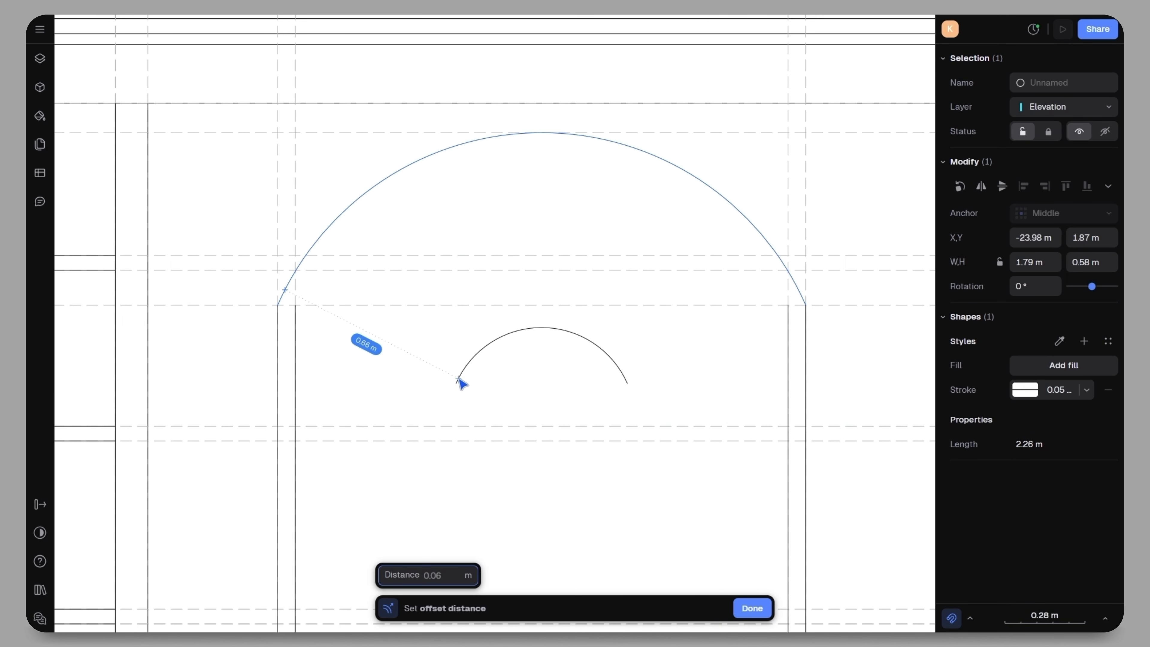
{"action": "key", "text": "Return"}
{"action": "key", "text": "Escape"}
- Hide the Guideline layer
{"action": "scroll", "coordinate": [526, 385], "scroll_direction": "down", "scroll_amount": 5}
{"action": "middle_click_drag", "start_coordinate": [519, 396], "coordinate": [519, 388]}
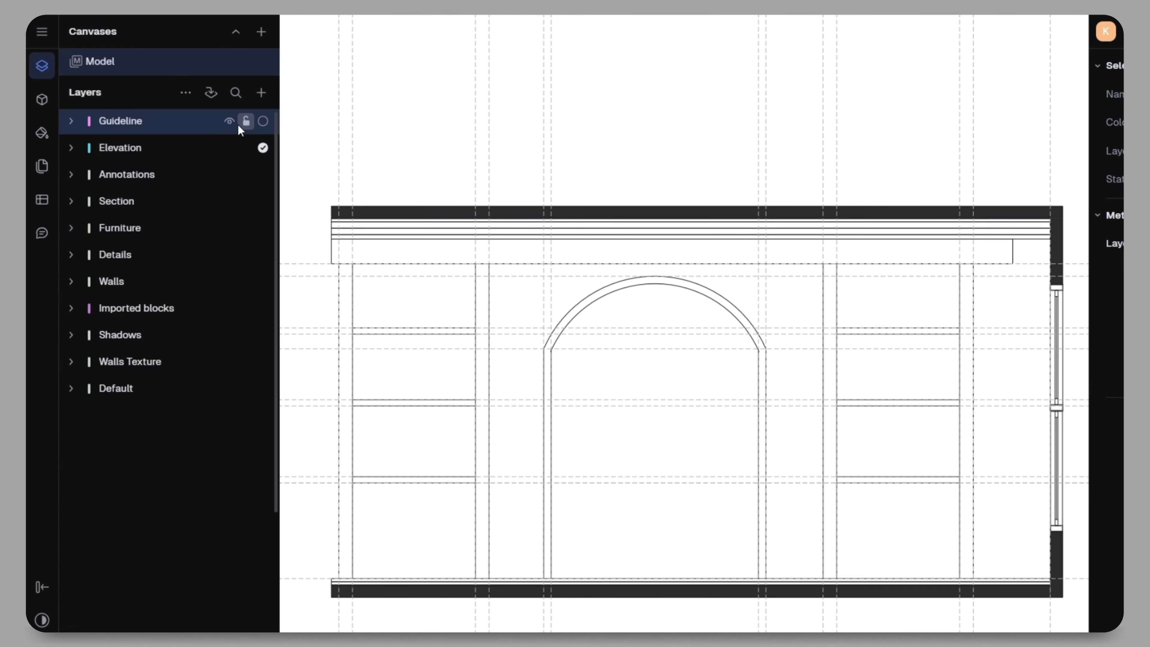
{"action": "left_click", "coordinate": [230, 121]}
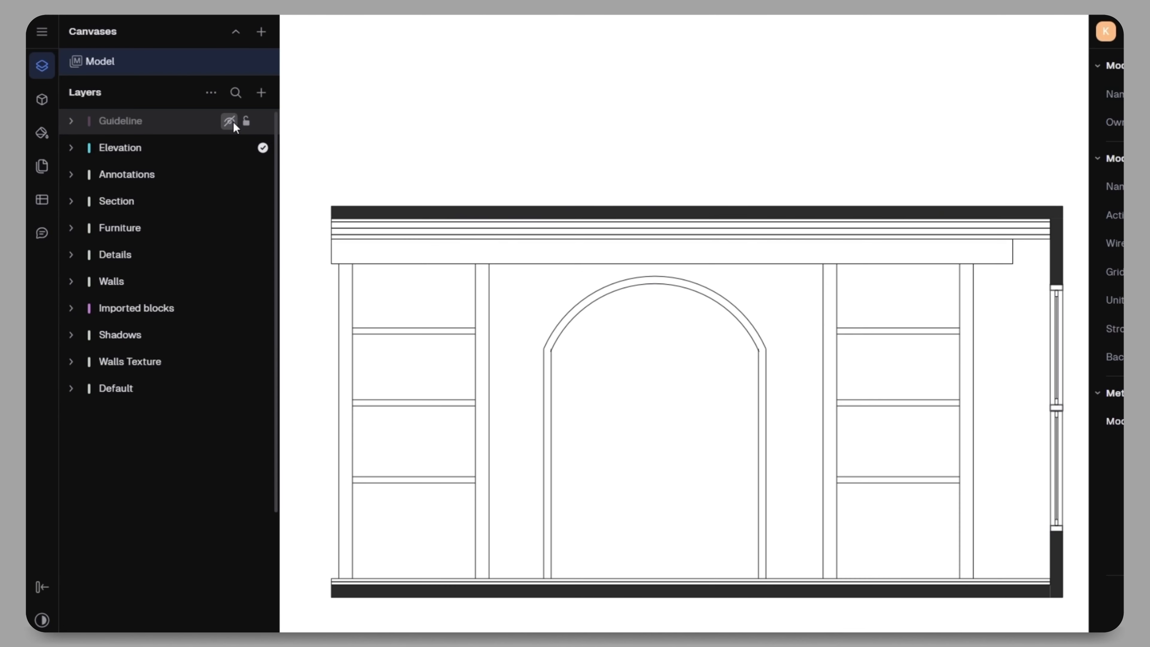
{"action": "key", "text": "ctrl+backslash"}
- Fill the horizontal band below the ceiling mouldings with the Vertical hatch pattern
{"action": "left_click", "coordinate": [514, 259]}
{"action": "middle_click_drag", "start_coordinate": [614, 318], "coordinate": [564, 347]}
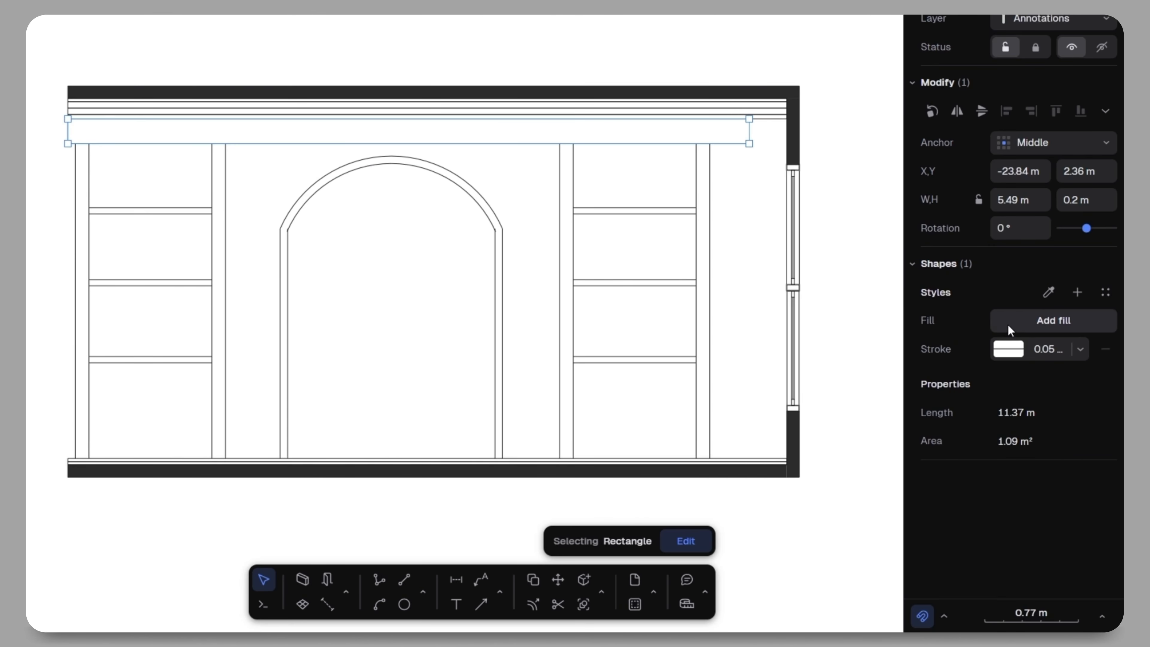
{"action": "left_click", "coordinate": [1008, 321]}
{"action": "left_click", "coordinate": [830, 369]}
{"action": "scroll", "coordinate": [836, 375], "scroll_direction": "down", "scroll_amount": 5}
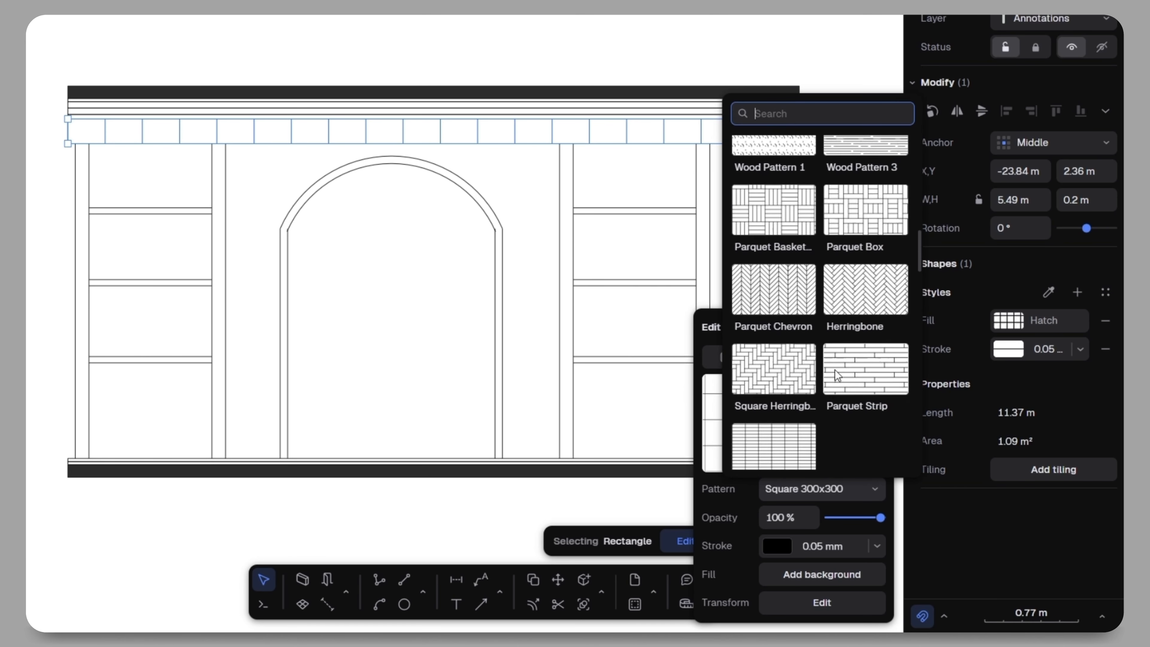
{"action": "scroll", "coordinate": [837, 375], "scroll_direction": "down", "scroll_amount": 8}
{"action": "left_click", "coordinate": [806, 339]}
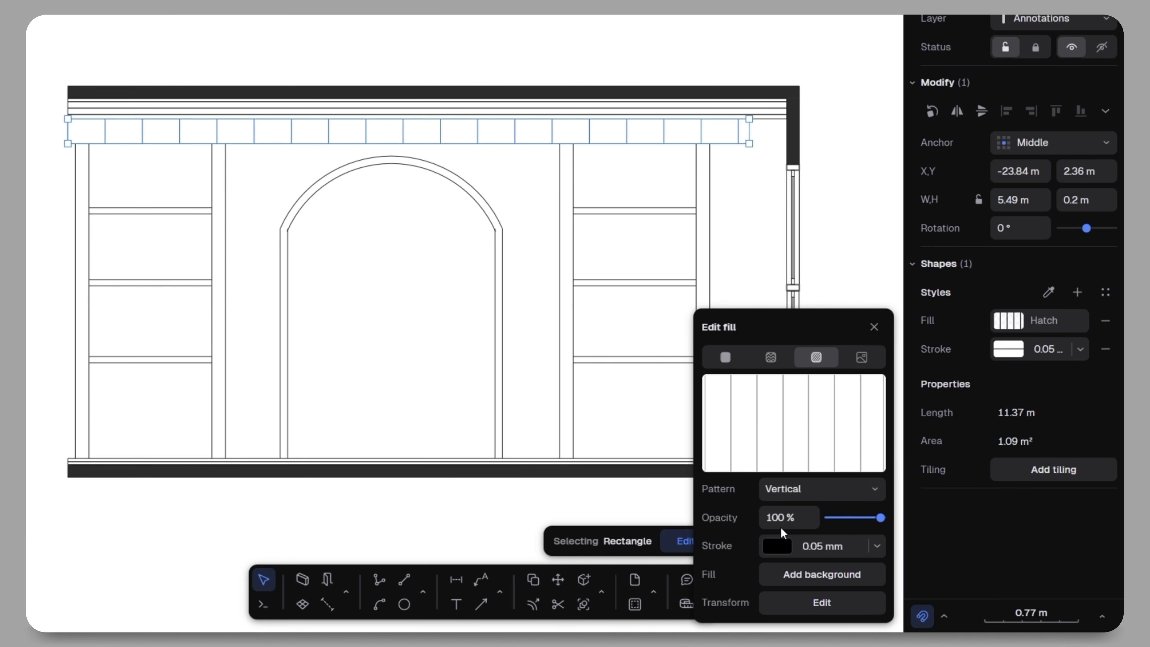
- Set the scale of the band's vertical hatch to 0.5x
{"action": "left_click", "coordinate": [791, 598]}
{"action": "type", "text": "0.5"}
{"action": "key", "text": "Return"}
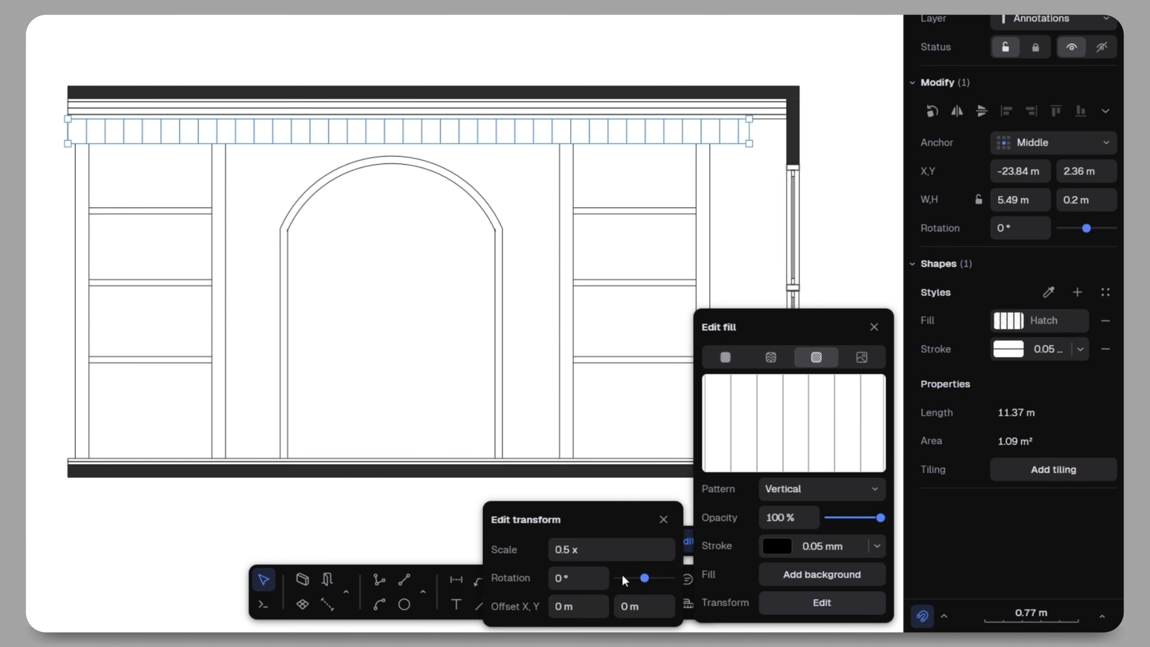
{"action": "key", "text": "Delete"}
{"action": "key", "text": "ctrl+z"}
{"action": "left_click", "coordinate": [697, 547]}
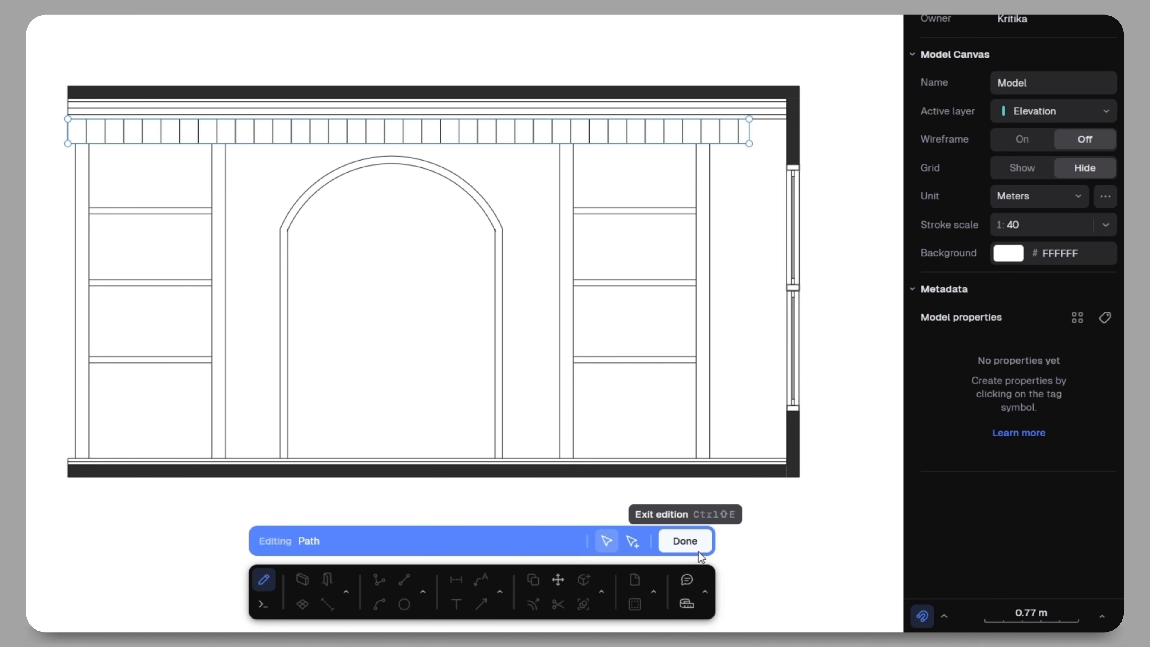
{"action": "key", "text": "Escape"}
- Set the scale of the band's vertical hatch to 0.2x
{"action": "left_click", "coordinate": [1044, 326]}
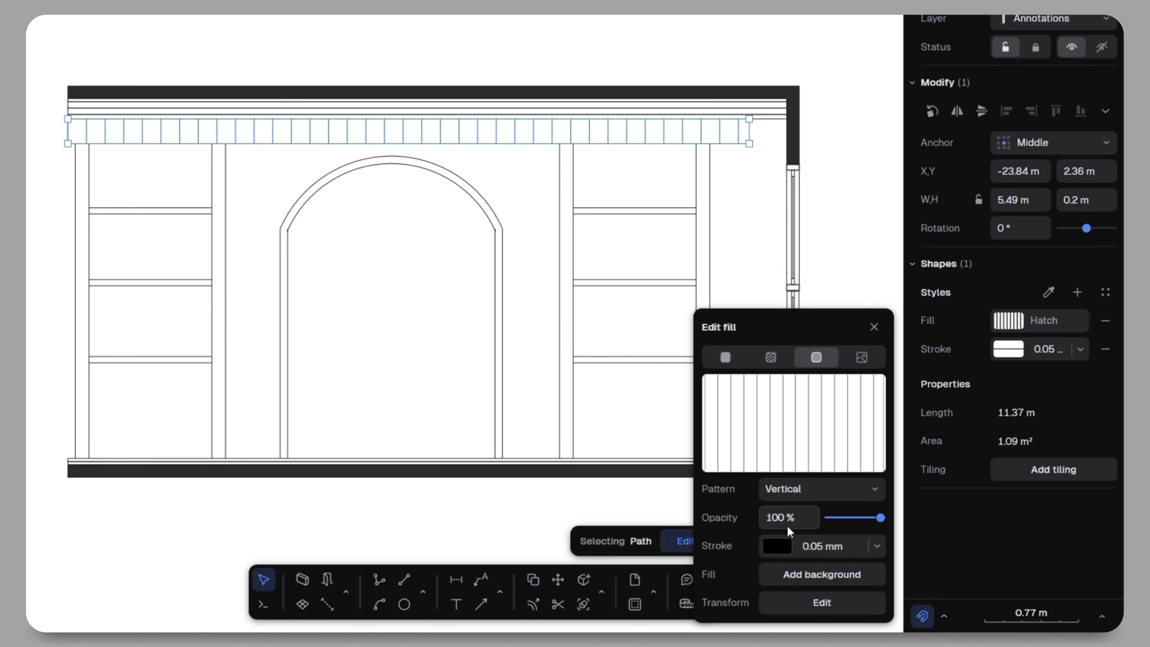
{"action": "left_click", "coordinate": [585, 553]}
{"action": "type", "text": "0.2"}
{"action": "key", "text": "Return"}
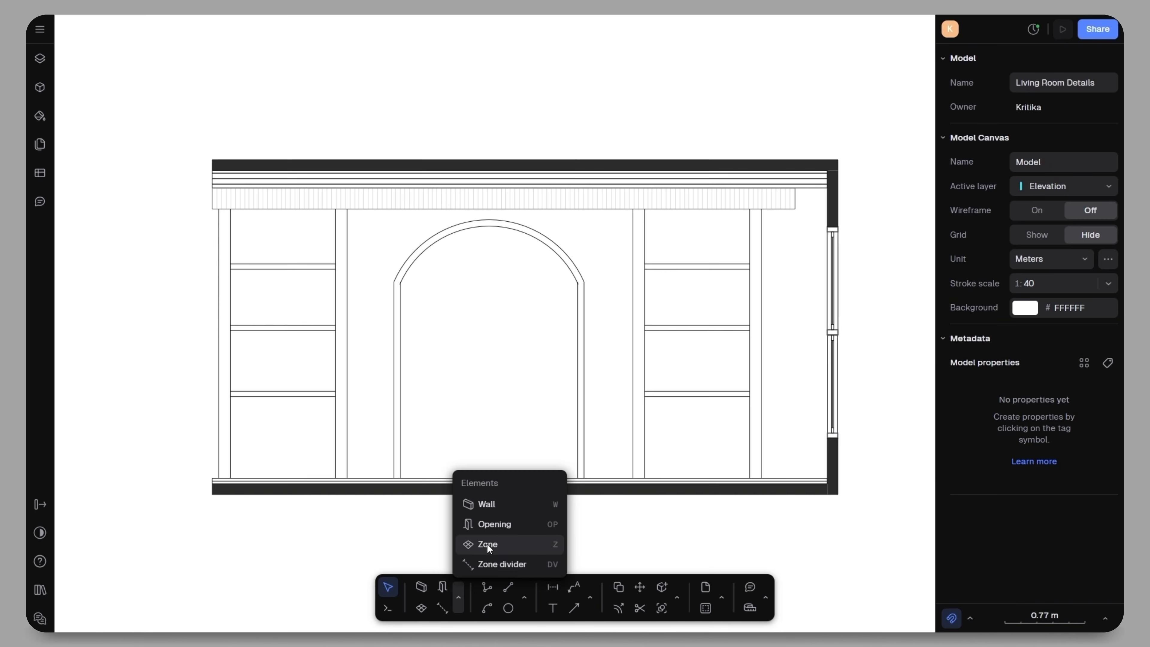
- Draw a rectangular zone about 1.67 m wide across the straight-sided part of the arch opening
{"action": "left_click", "coordinate": [487, 543]}
{"action": "scroll", "coordinate": [426, 317], "scroll_direction": "up", "scroll_amount": 5}
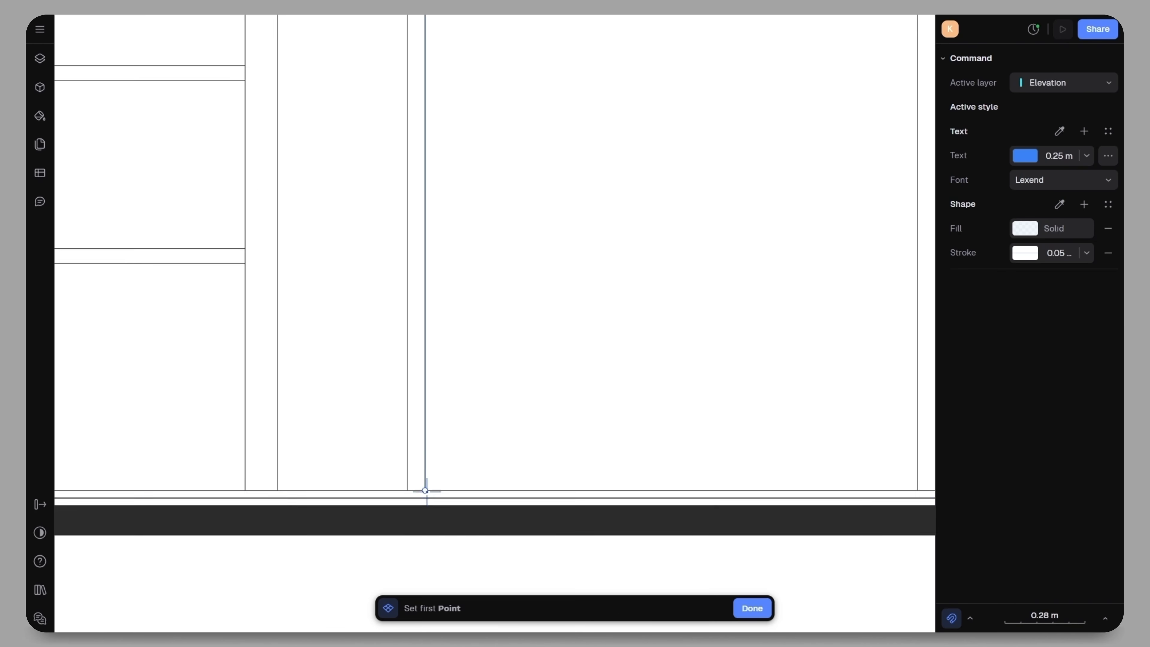
{"action": "left_click", "coordinate": [402, 350]}
{"action": "left_click", "coordinate": [896, 347]}
{"action": "scroll", "coordinate": [896, 346], "scroll_direction": "down", "scroll_amount": 3}
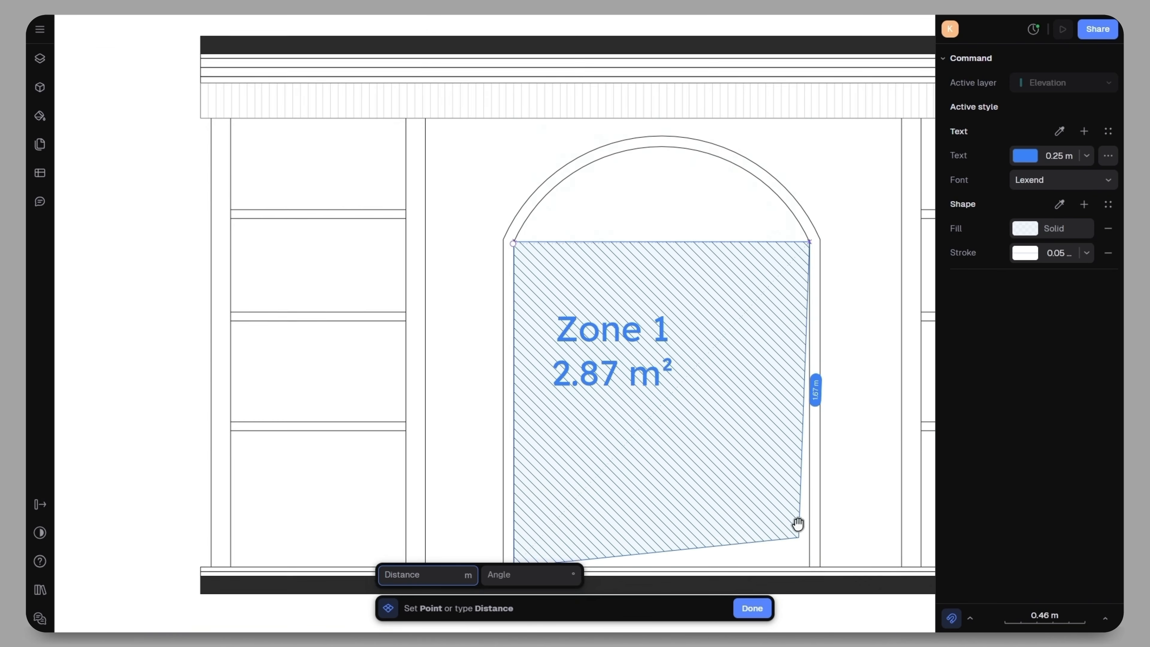
{"action": "scroll", "coordinate": [805, 534], "scroll_direction": "up", "scroll_amount": 3}
{"action": "left_click", "coordinate": [808, 535]}
{"action": "left_click", "coordinate": [603, 418]}
{"action": "scroll", "coordinate": [603, 419], "scroll_direction": "down", "scroll_amount": 3}
- Edit the zone's top edge by adding points that follow the left part of the arch's inner curve
{"action": "left_click", "coordinate": [749, 553]}
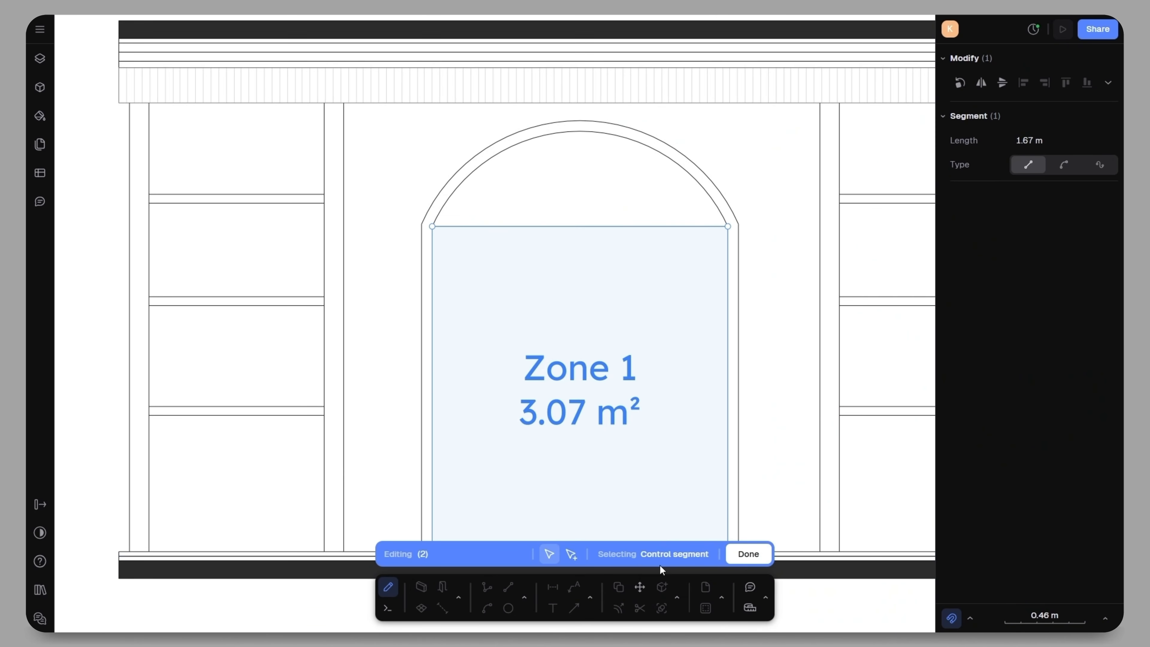
{"action": "left_click_drag", "start_coordinate": [571, 226], "coordinate": [491, 157]}
{"action": "scroll", "coordinate": [479, 166], "scroll_direction": "up", "scroll_amount": 5}
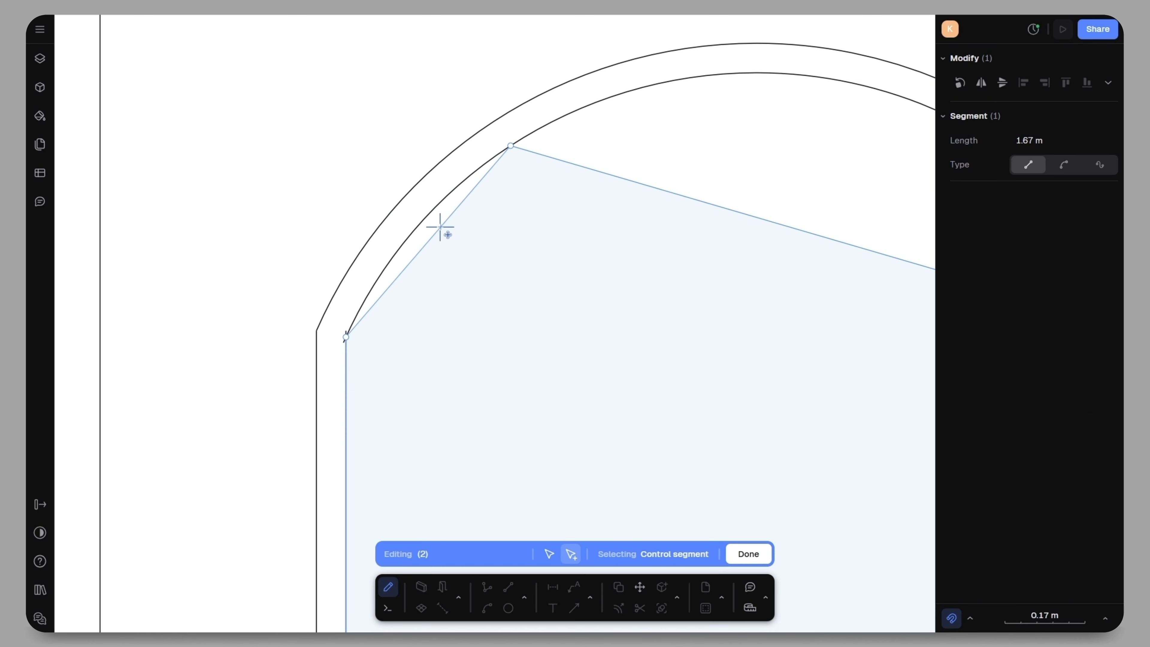
{"action": "left_click_drag", "start_coordinate": [441, 228], "coordinate": [430, 212]}
{"action": "scroll", "coordinate": [393, 262], "scroll_direction": "up", "scroll_amount": 6}
{"action": "left_click_drag", "start_coordinate": [372, 314], "coordinate": [347, 296]}
{"action": "scroll", "coordinate": [362, 315], "scroll_direction": "down", "scroll_amount": 8}
{"action": "scroll", "coordinate": [418, 245], "scroll_direction": "up", "scroll_amount": 8}
{"action": "left_click_drag", "start_coordinate": [387, 336], "coordinate": [381, 332]}
{"action": "scroll", "coordinate": [375, 327], "scroll_direction": "down", "scroll_amount": 5}
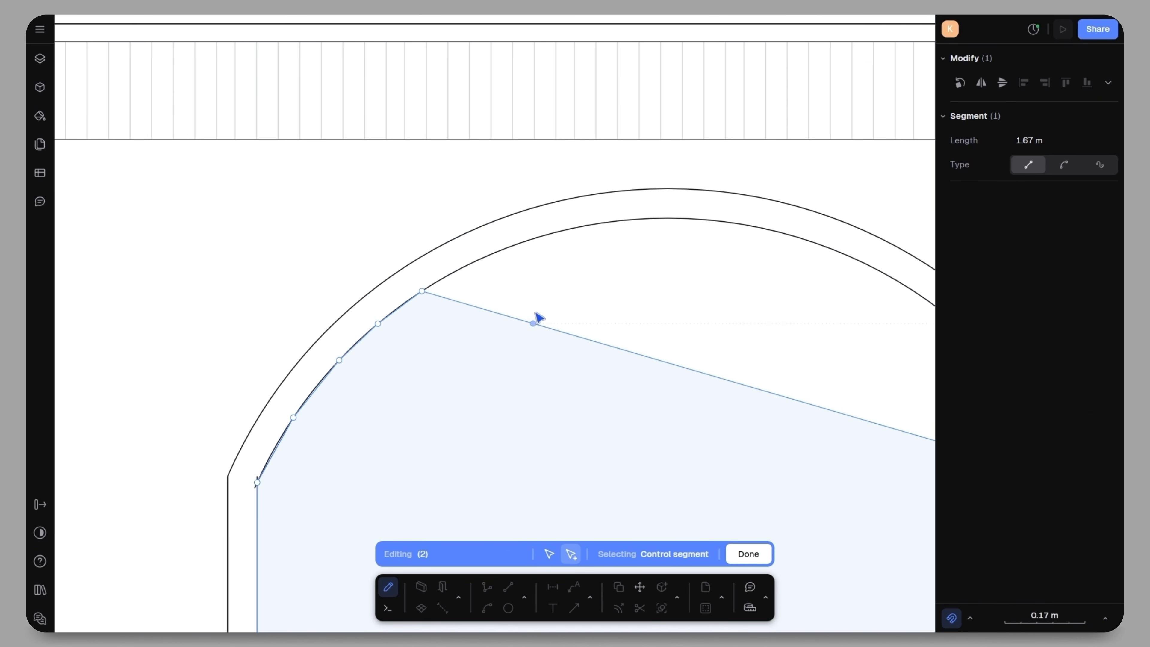
- Extend the zone's edge over the crown and right part of the arch's inner curve with added points
{"action": "left_click_drag", "start_coordinate": [536, 321], "coordinate": [553, 233]}
{"action": "scroll", "coordinate": [553, 234], "scroll_direction": "right", "scroll_amount": 3}
{"action": "left_click_drag", "start_coordinate": [580, 299], "coordinate": [612, 217]}
{"action": "key", "text": "ctrl+z"}
{"action": "middle_click_drag", "start_coordinate": [734, 333], "coordinate": [636, 283]}
{"action": "left_click_drag", "start_coordinate": [676, 293], "coordinate": [703, 249]}
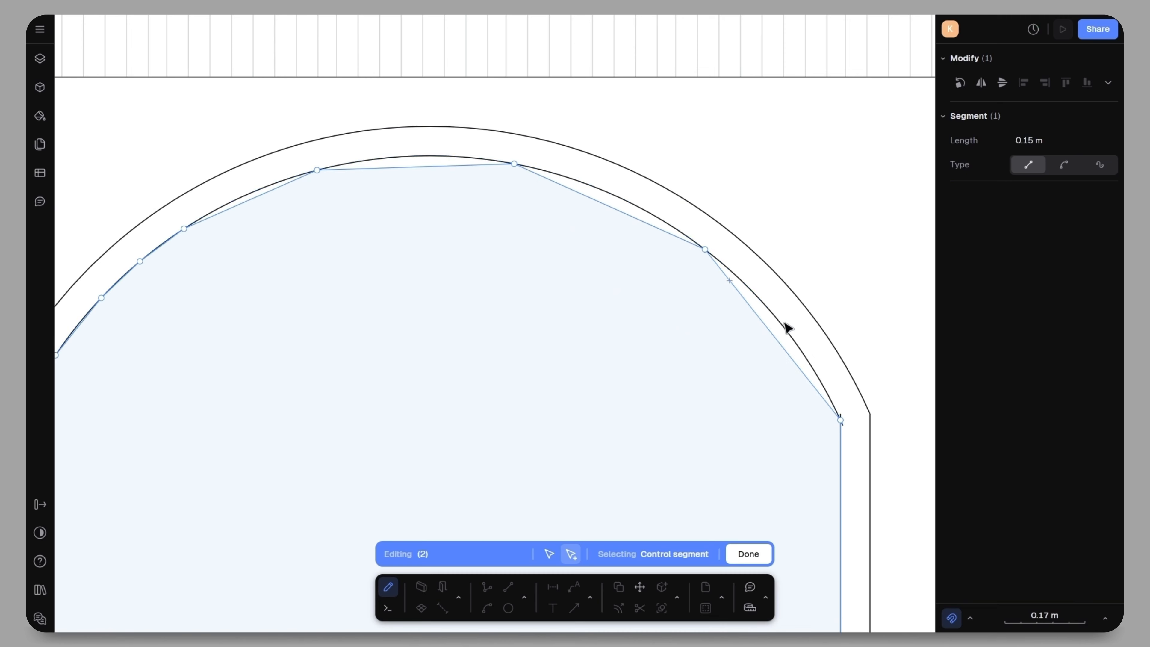
{"action": "scroll", "coordinate": [793, 355], "scroll_direction": "up", "scroll_amount": 5}
{"action": "left_click_drag", "start_coordinate": [754, 320], "coordinate": [779, 316]}
- Add intermediate points to the zone's edge near the crown and upper left of the arch's inner curve
{"action": "middle_click_drag", "start_coordinate": [542, 159], "coordinate": [686, 320]}
{"action": "left_click_drag", "start_coordinate": [629, 268], "coordinate": [638, 249]}
{"action": "scroll", "coordinate": [535, 265], "scroll_direction": "left", "scroll_amount": 5}
{"action": "left_click_drag", "start_coordinate": [545, 268], "coordinate": [546, 251]}
{"action": "scroll", "coordinate": [525, 290], "scroll_direction": "left", "scroll_amount": 5}
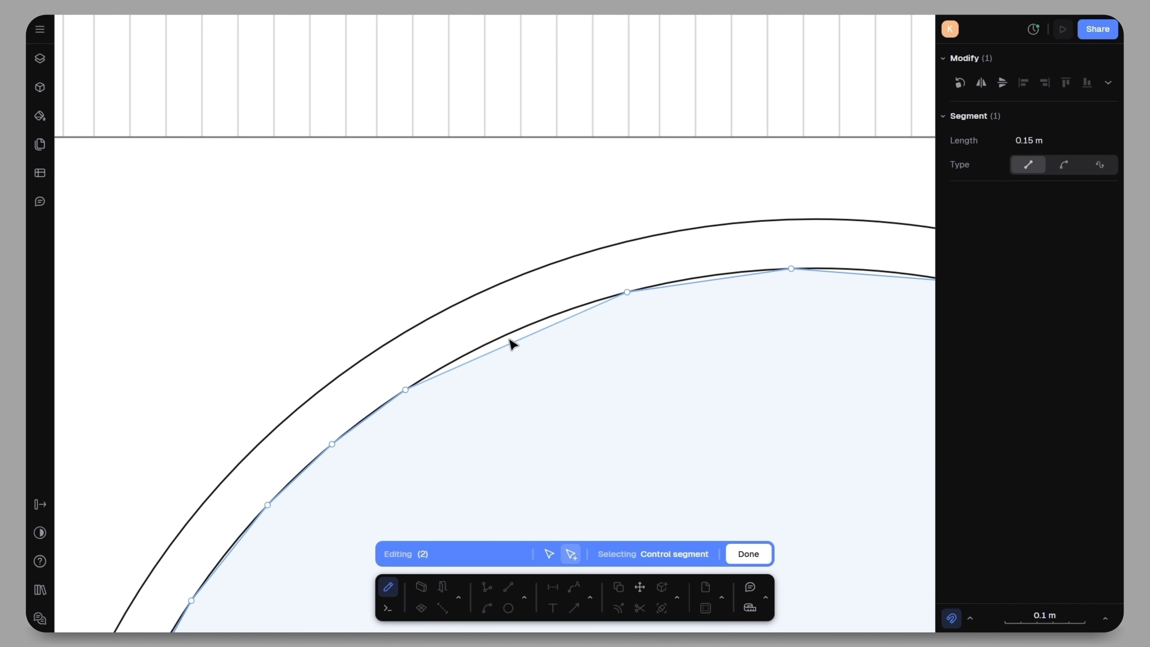
{"action": "left_click_drag", "start_coordinate": [515, 340], "coordinate": [508, 334]}
- Refine the zone's edge with points along the arch's right inner curve down to the jamb, and finish editing
{"action": "scroll", "coordinate": [705, 281], "scroll_direction": "right", "scroll_amount": 10}
{"action": "scroll", "coordinate": [706, 281], "scroll_direction": "down", "scroll_amount": 3}
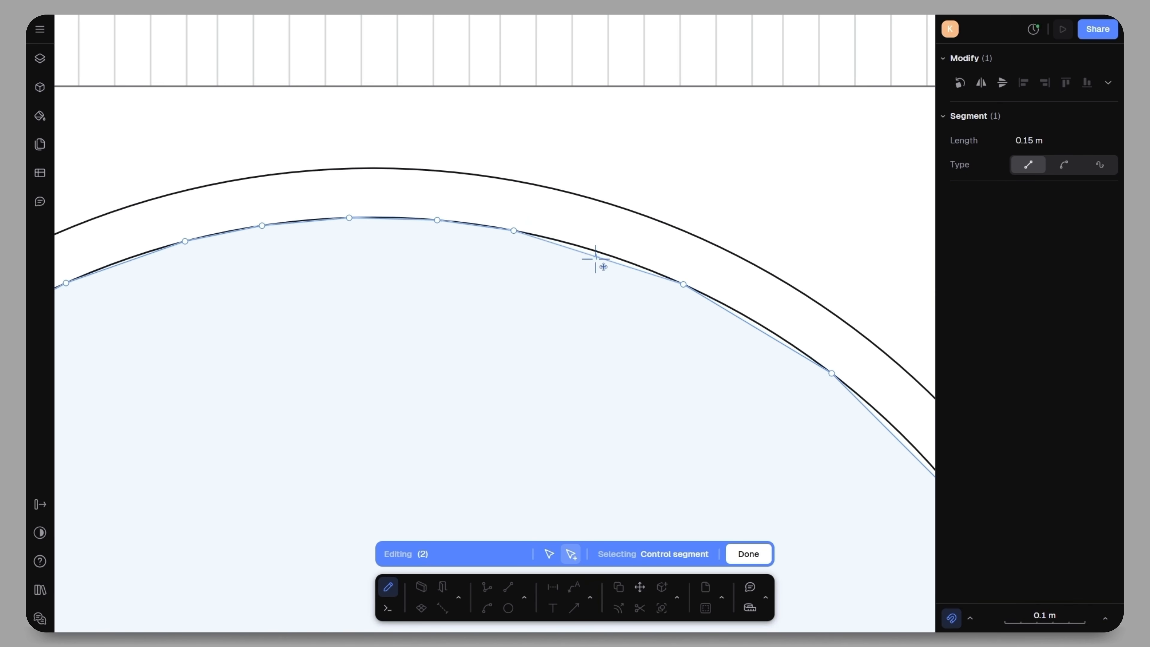
{"action": "scroll", "coordinate": [652, 298], "scroll_direction": "down", "scroll_amount": 2}
{"action": "scroll", "coordinate": [651, 298], "scroll_direction": "right", "scroll_amount": 2}
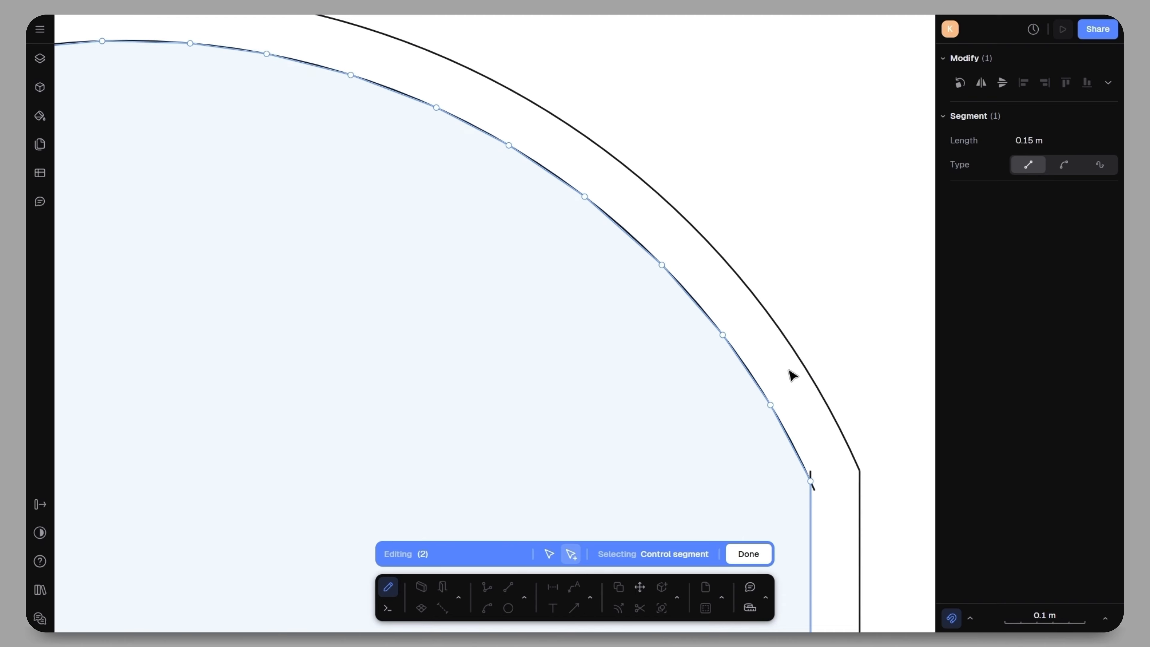
{"action": "scroll", "coordinate": [789, 370], "scroll_direction": "down", "scroll_amount": 10}
{"action": "middle_click_drag", "start_coordinate": [735, 510], "coordinate": [670, 351]}
{"action": "key", "text": "Escape"}
- Copy the style of the vertically hatched band onto the arched zone
{"action": "left_click", "coordinate": [608, 285]}
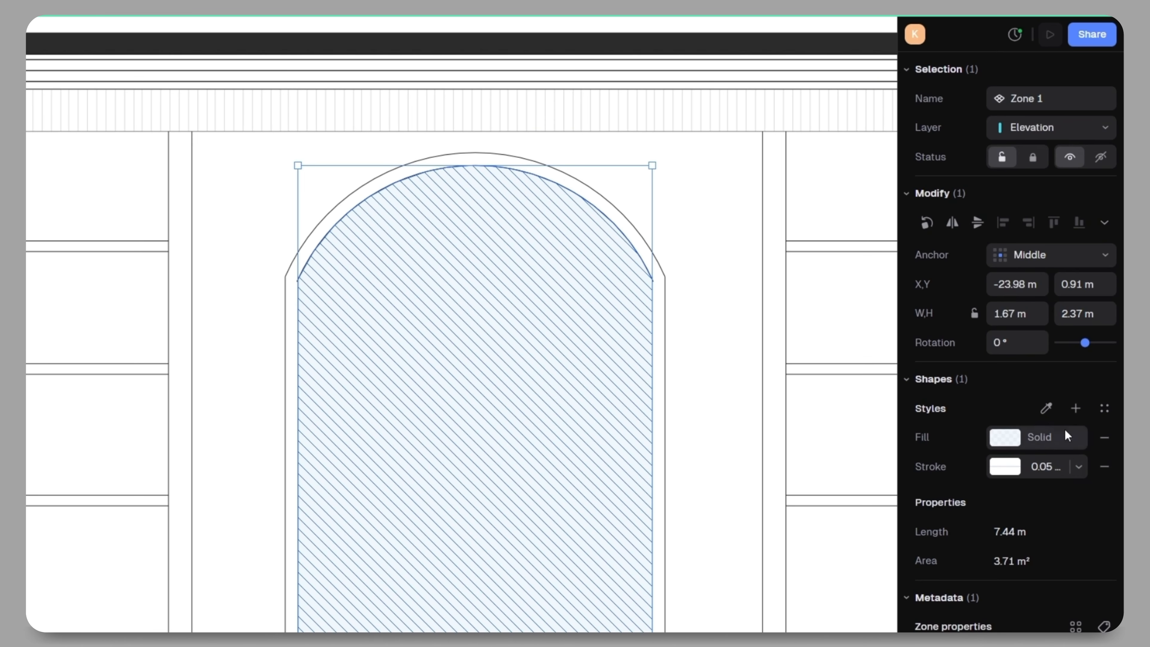
{"action": "left_click", "coordinate": [1046, 408]}
{"action": "left_click", "coordinate": [684, 109]}
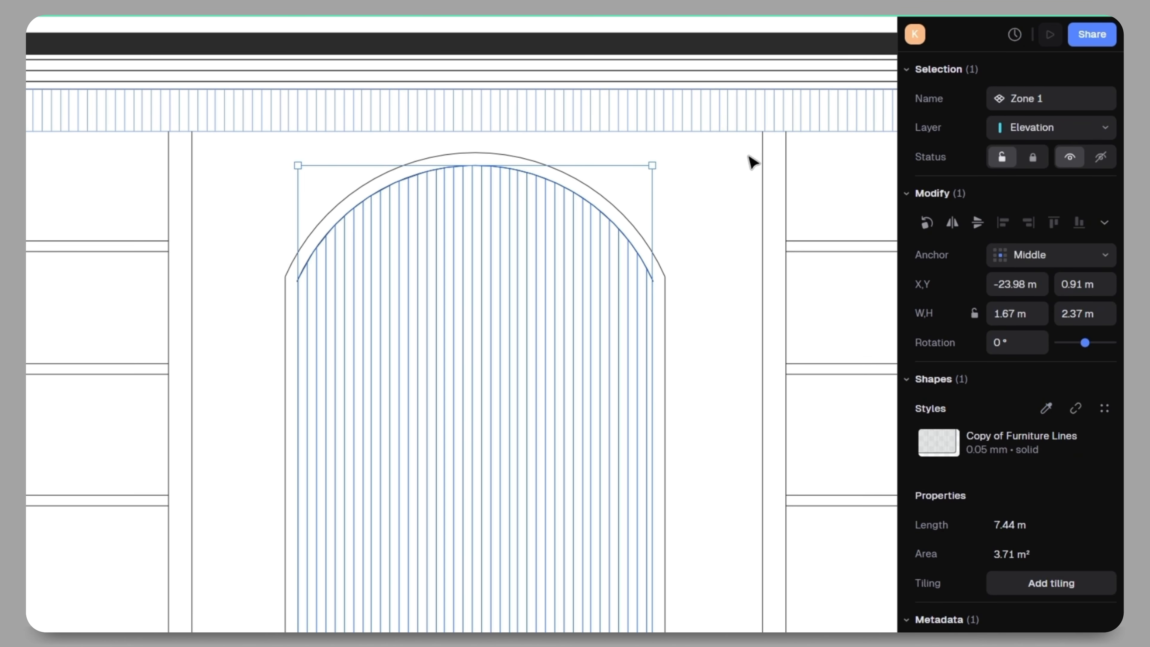
{"action": "left_click", "coordinate": [725, 261]}
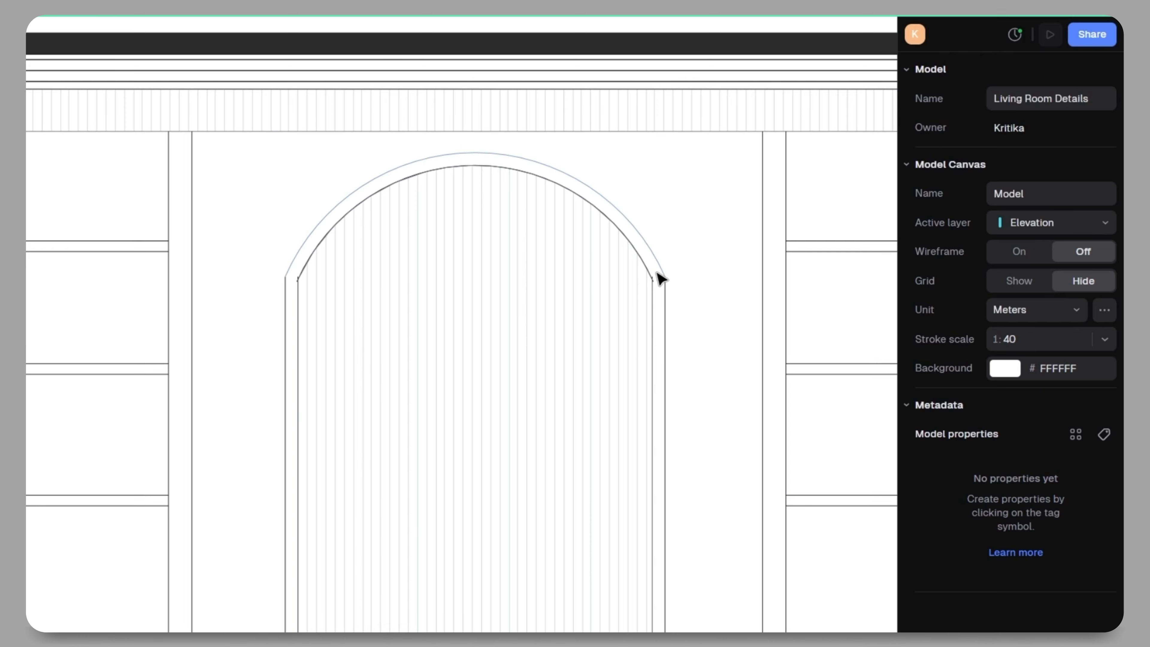
- Fill the upper thin floor strip with the Strip Light.png texture
{"action": "scroll", "coordinate": [543, 312], "scroll_direction": "down", "scroll_amount": 5}
{"action": "middle_click_drag", "start_coordinate": [530, 317], "coordinate": [437, 358]}
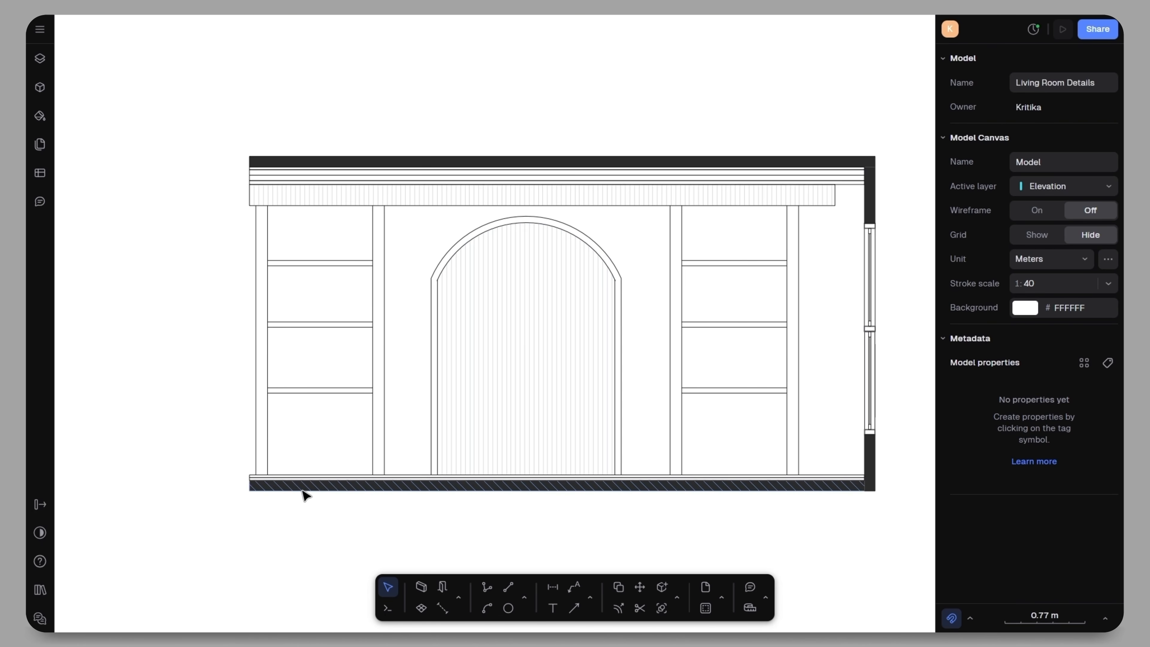
{"action": "scroll", "coordinate": [288, 462], "scroll_direction": "up", "scroll_amount": 5}
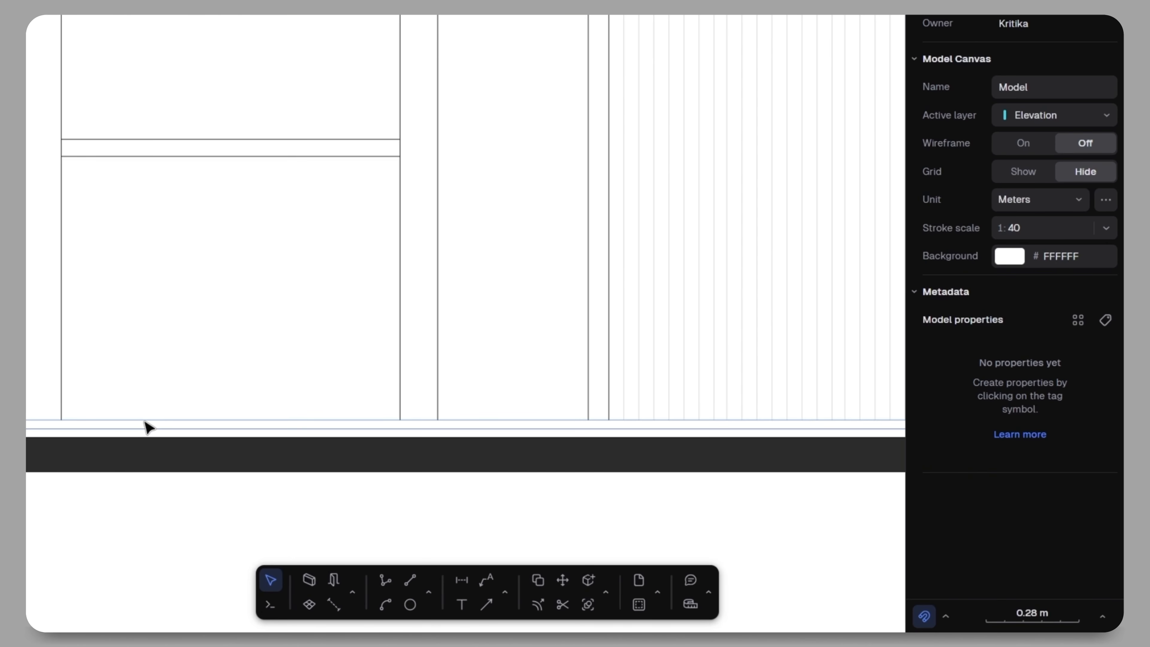
{"action": "left_click", "coordinate": [147, 426]}
{"action": "scroll", "coordinate": [158, 427], "scroll_direction": "down", "scroll_amount": 2}
{"action": "left_click", "coordinate": [1004, 323]}
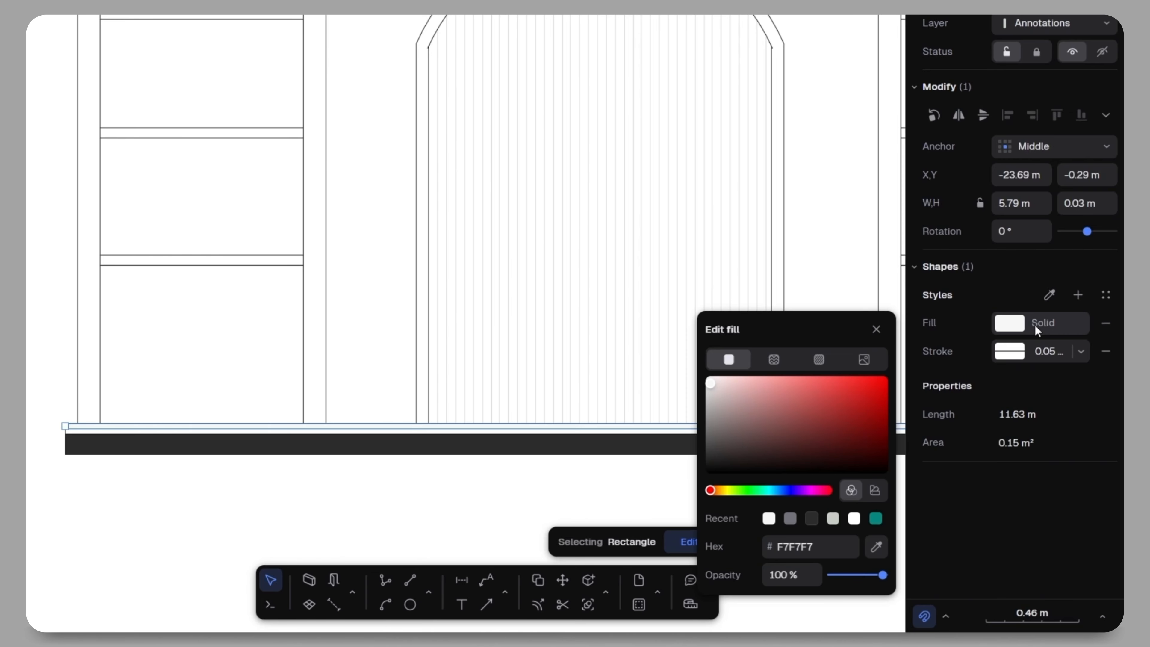
{"action": "left_click", "coordinate": [775, 358]}
{"action": "left_click", "coordinate": [865, 489]}
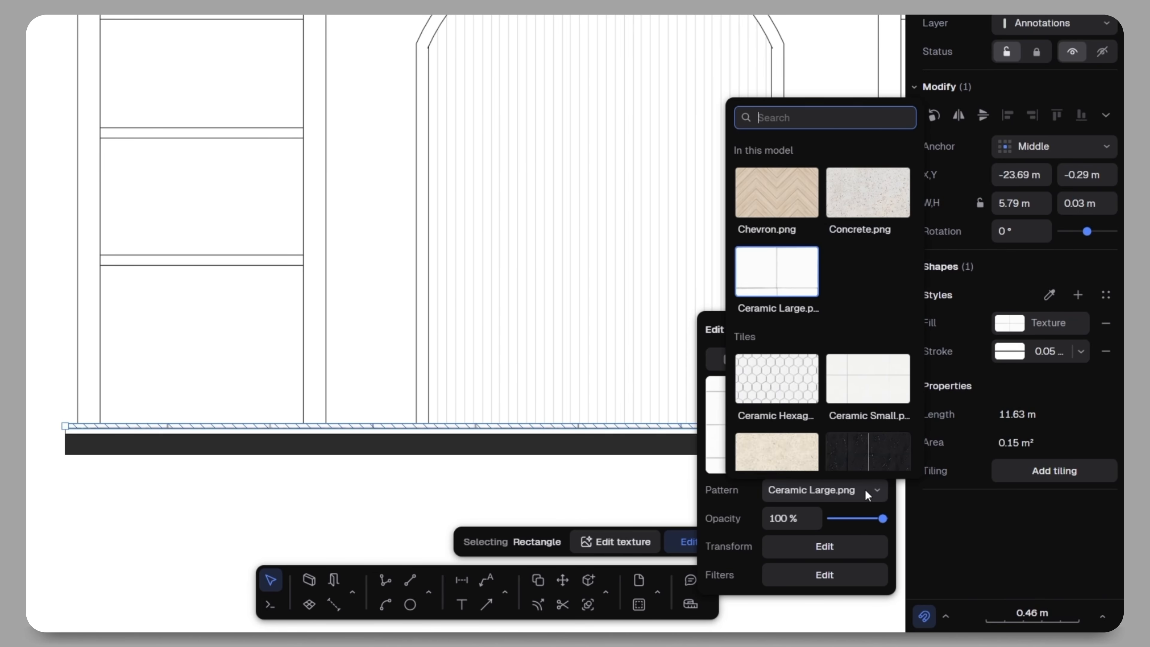
{"action": "scroll", "coordinate": [803, 360], "scroll_direction": "down", "scroll_amount": 5}
{"action": "scroll", "coordinate": [806, 357], "scroll_direction": "down", "scroll_amount": 8}
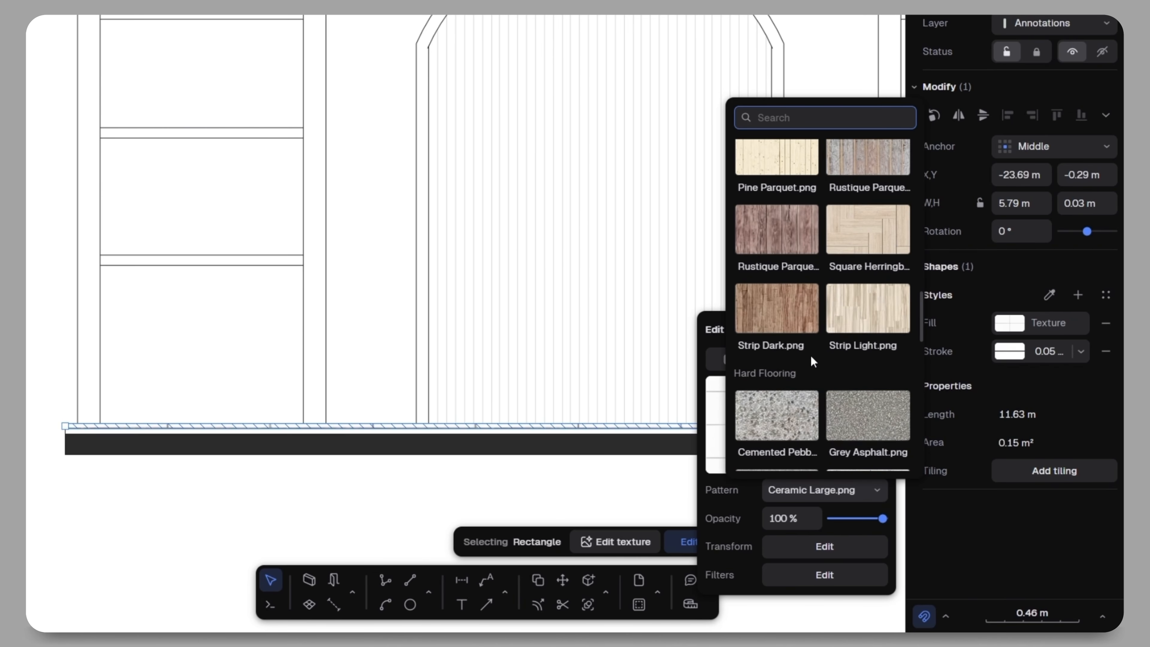
{"action": "left_click", "coordinate": [865, 308]}
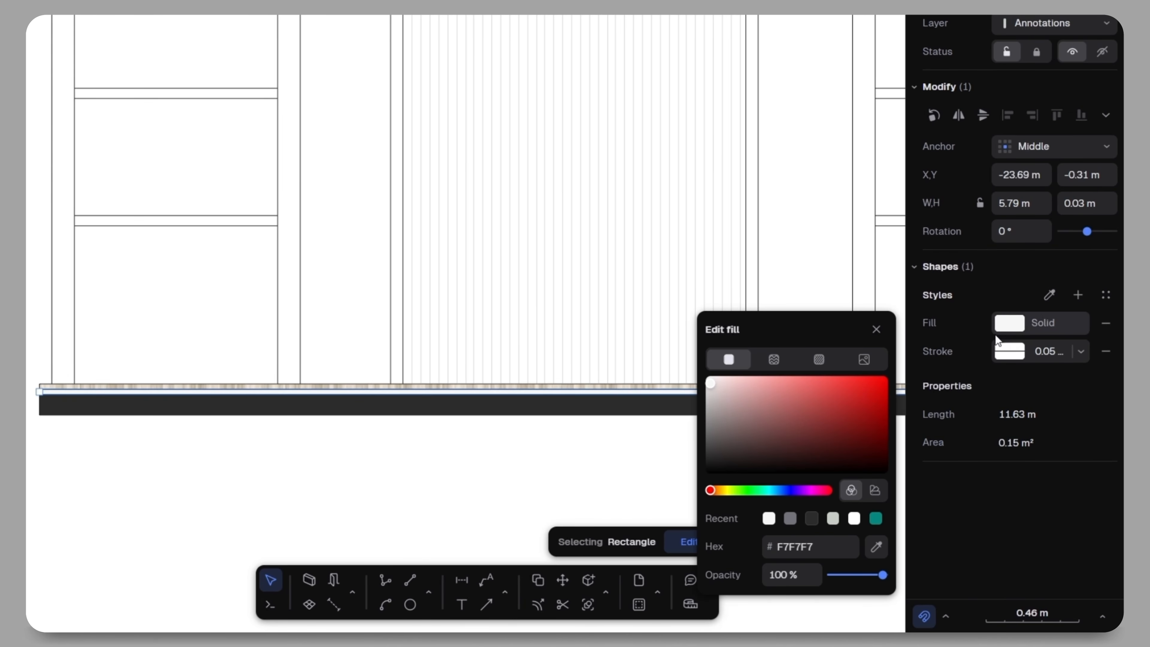
- Fill the lower thin floor strip with an Oblique Compact hatch at 0.5x scale with grey lines
{"action": "left_click", "coordinate": [818, 359]}
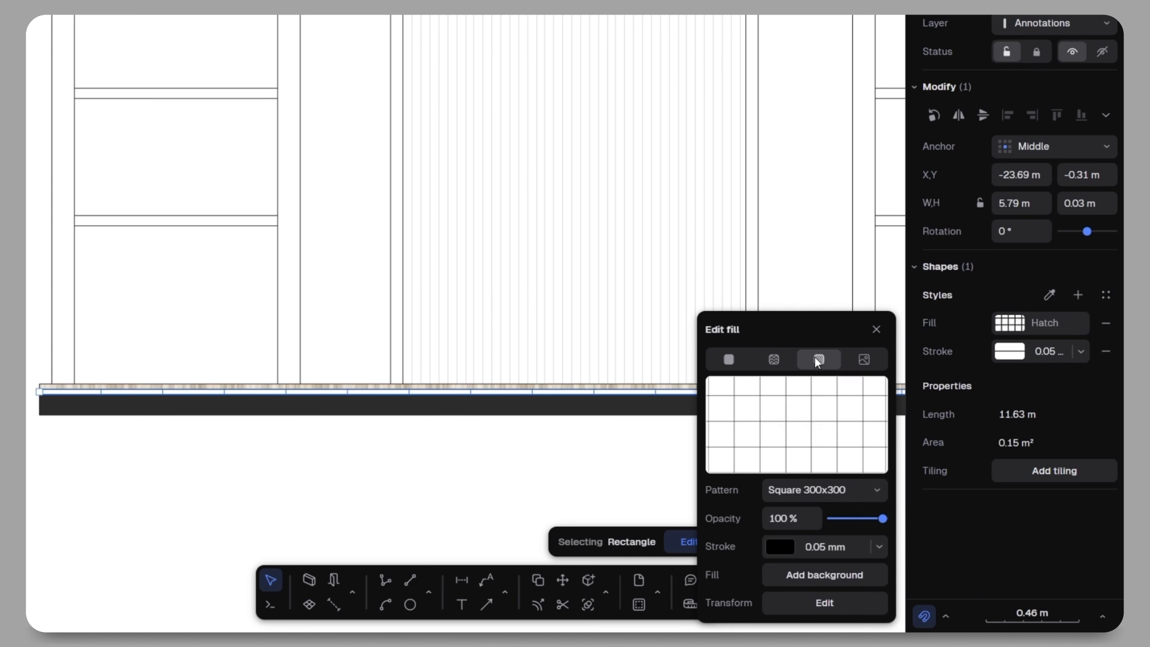
{"action": "left_click", "coordinate": [842, 492]}
{"action": "left_click", "coordinate": [776, 193]}
{"action": "left_click", "coordinate": [812, 594]}
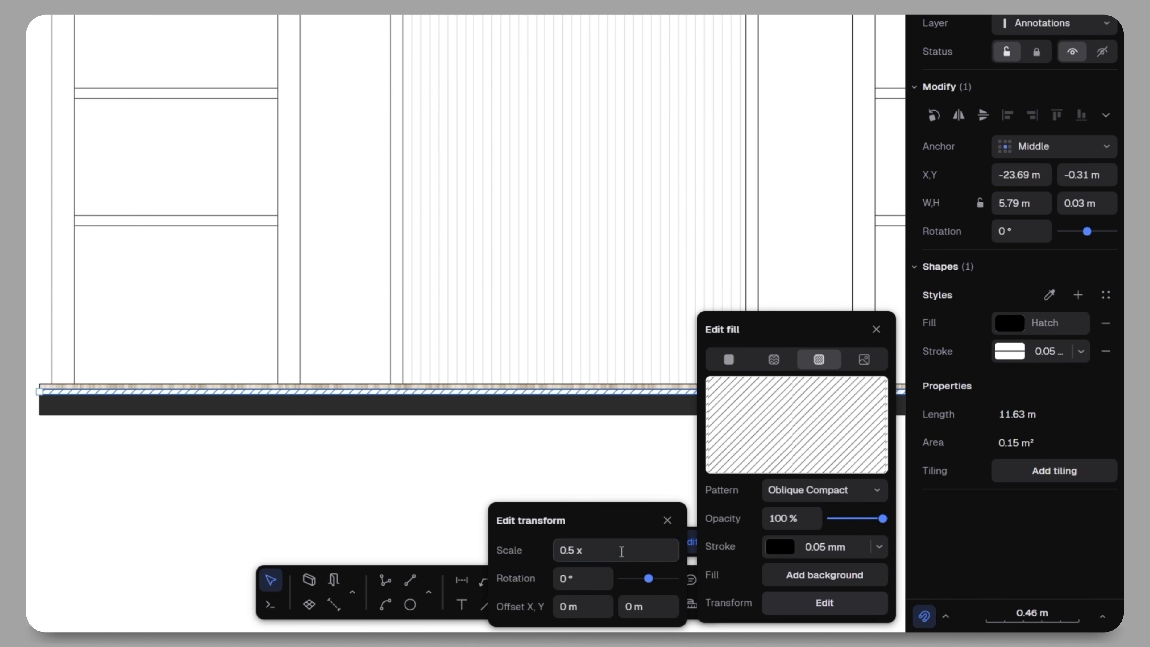
{"action": "left_click", "coordinate": [779, 547]}
{"action": "left_click", "coordinate": [575, 506]}
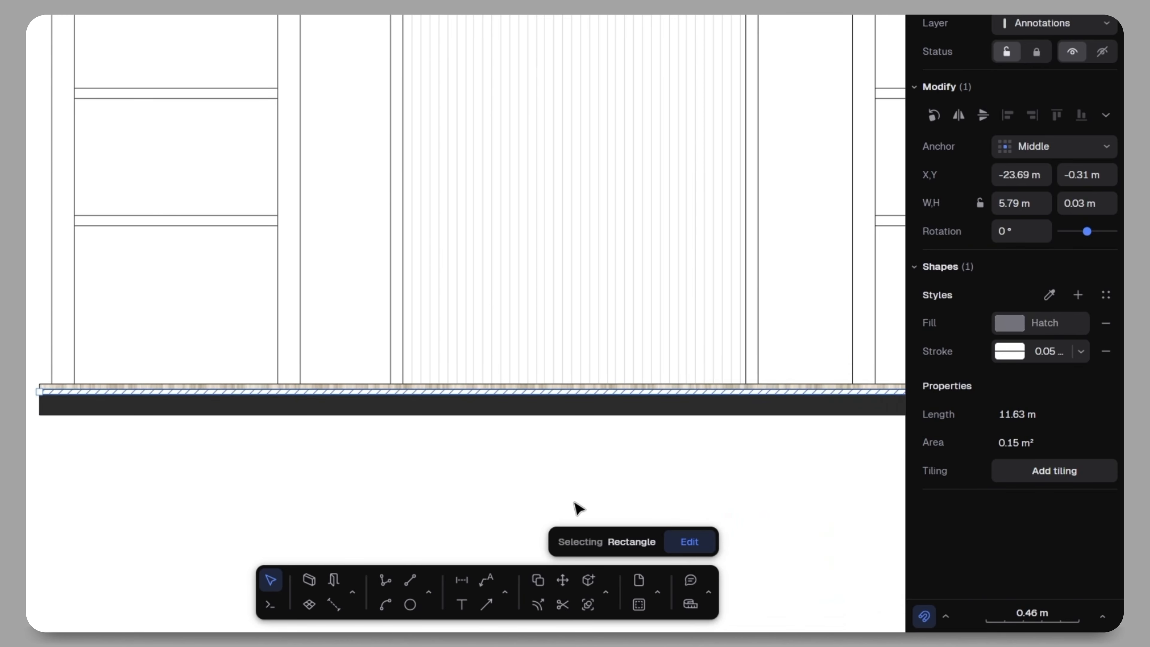
- Change the right window wall's solid fill to grey 71717A
{"action": "middle_click_drag", "start_coordinate": [630, 352], "coordinate": [584, 493]}
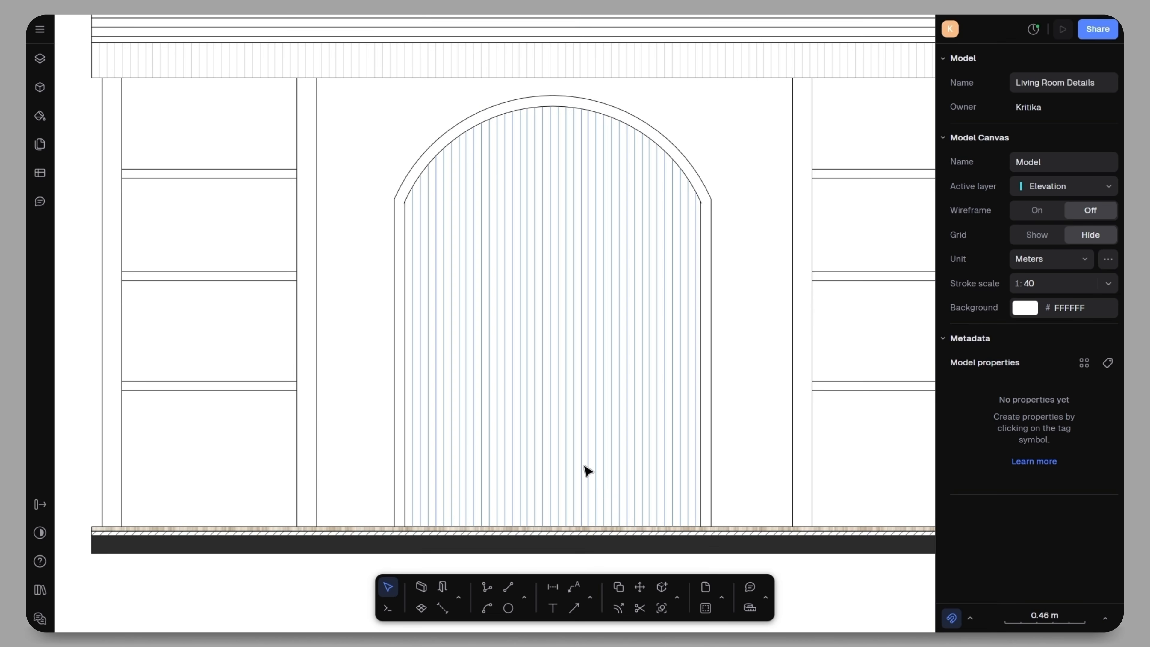
{"action": "scroll", "coordinate": [573, 448], "scroll_direction": "down", "scroll_amount": 5}
{"action": "middle_click_drag", "start_coordinate": [637, 392], "coordinate": [572, 367]}
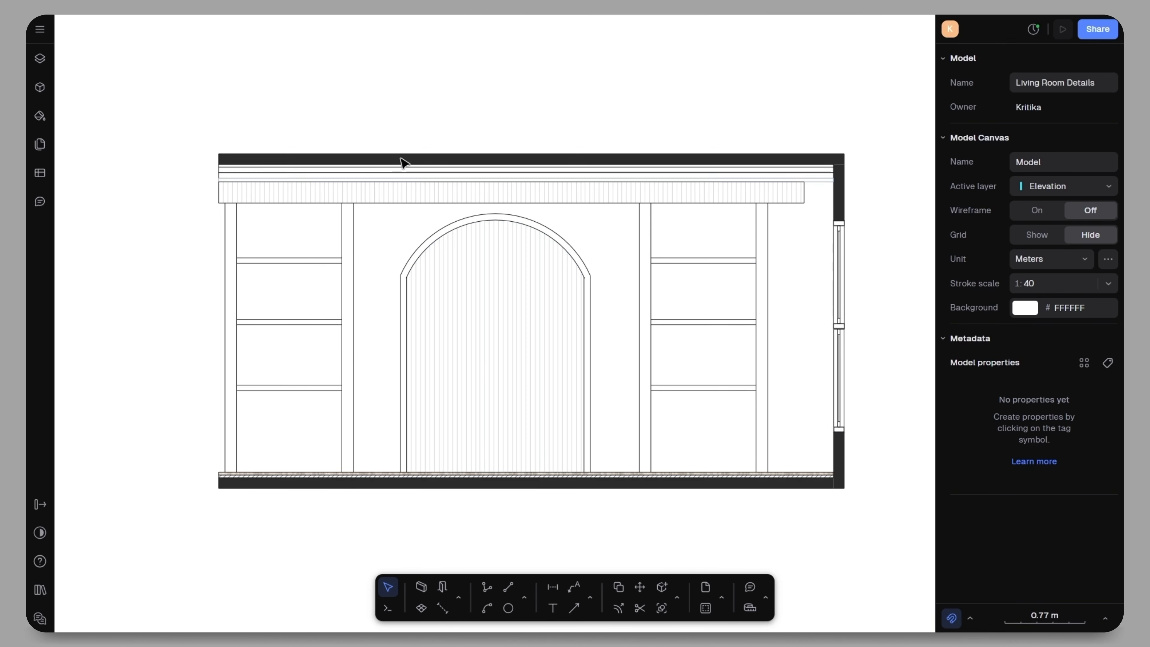
{"action": "left_click", "coordinate": [838, 200]}
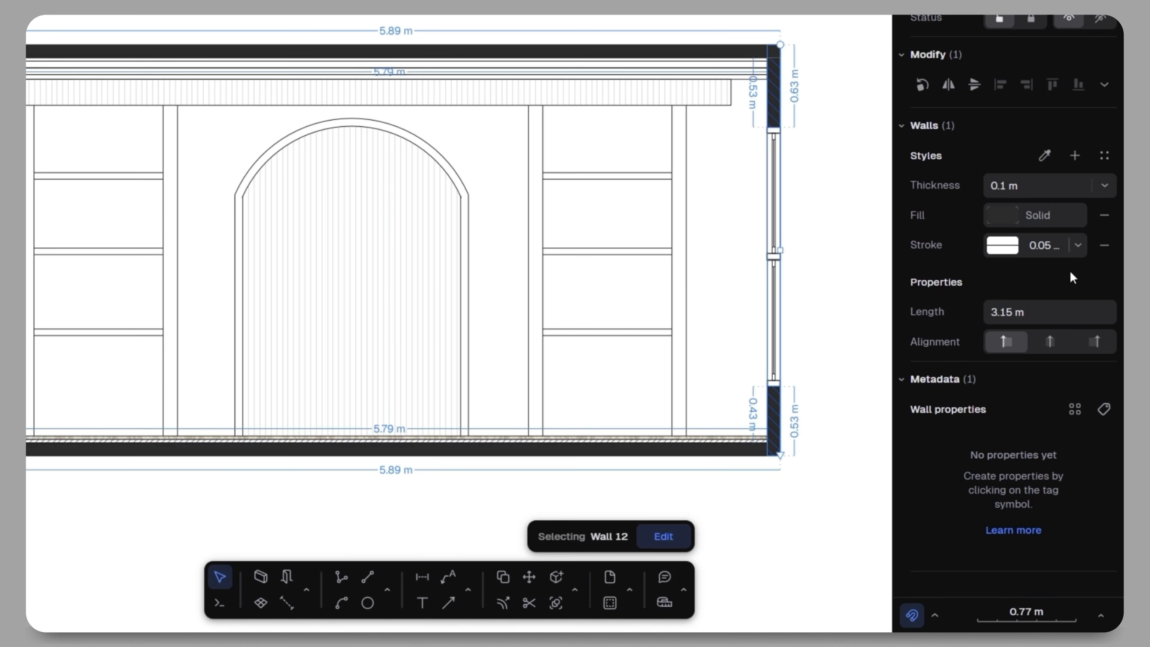
{"action": "left_click", "coordinate": [1002, 216]}
{"action": "left_click", "coordinate": [748, 422]}
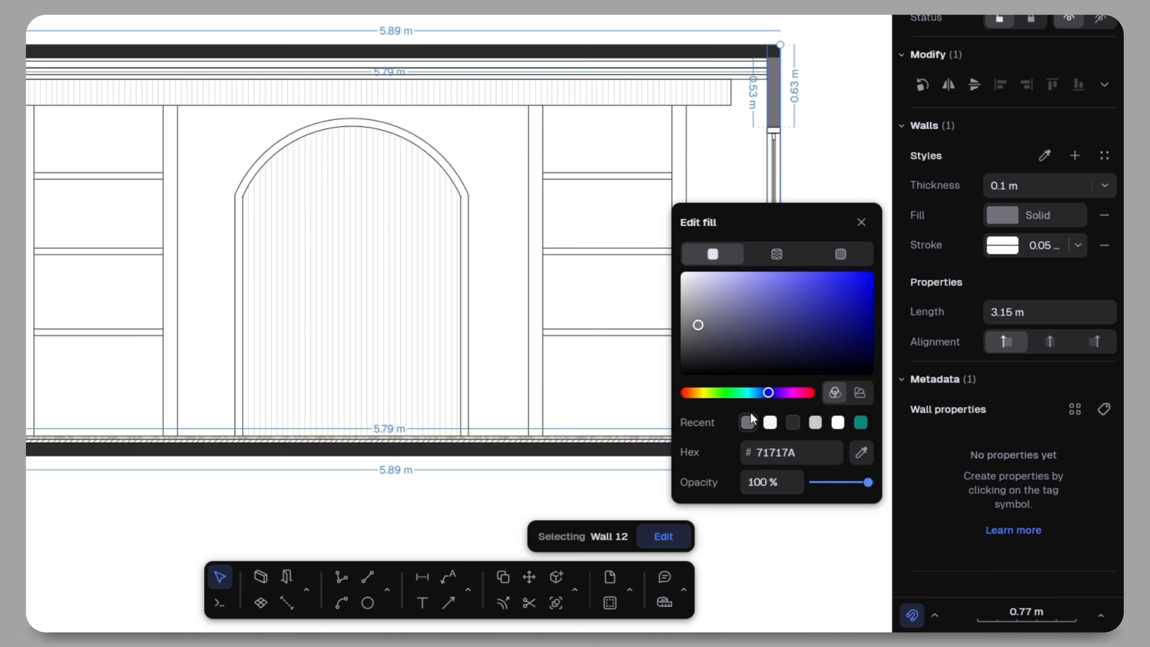
{"action": "left_click", "coordinate": [827, 92]}
- Apply the same 71717A grey solid fill to the ceiling wall and the floor slab wall
{"action": "left_click", "coordinate": [723, 51]}
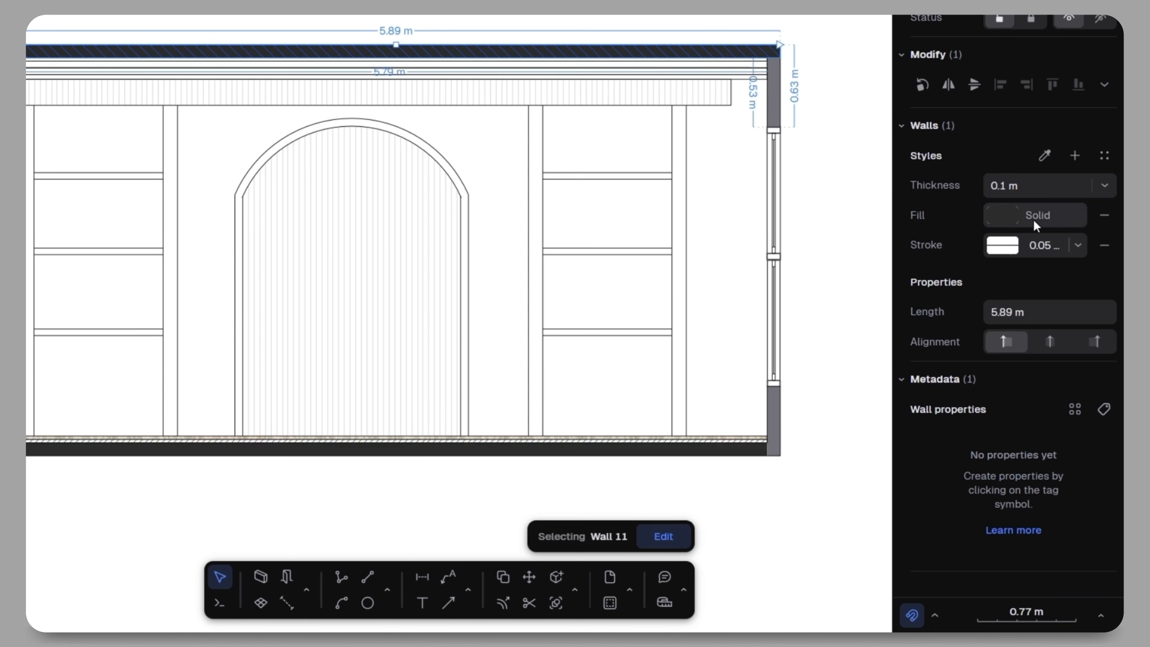
{"action": "left_click", "coordinate": [1000, 215]}
{"action": "left_click", "coordinate": [748, 422]}
{"action": "left_click", "coordinate": [854, 172]}
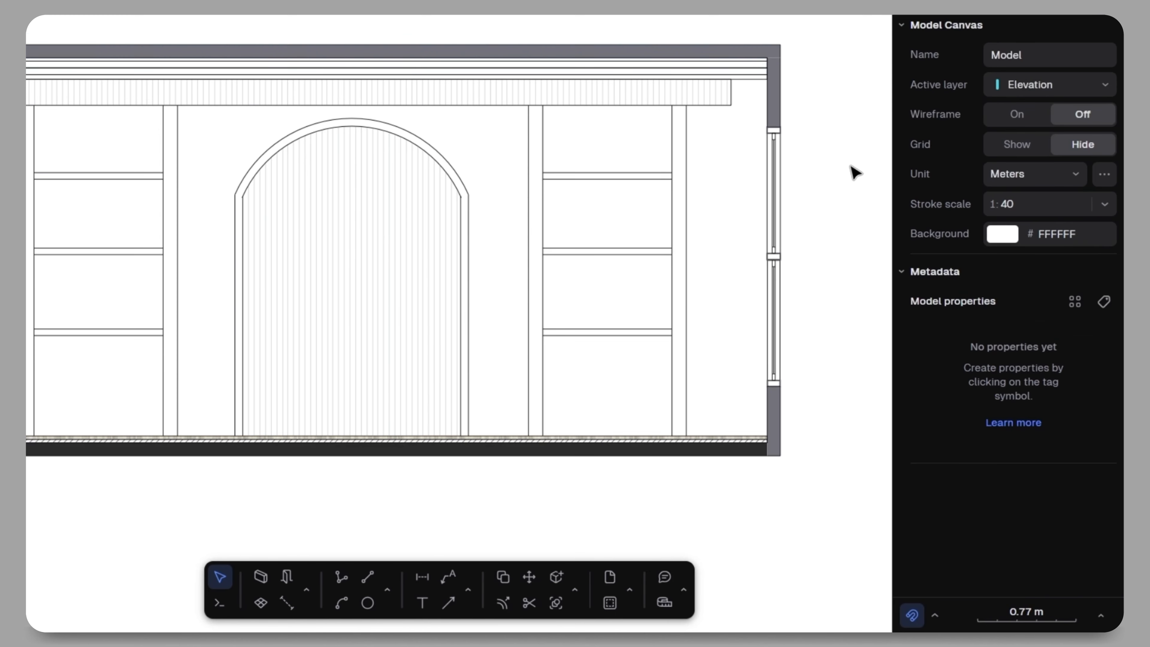
{"action": "left_click", "coordinate": [760, 450]}
{"action": "left_click", "coordinate": [1000, 217]}
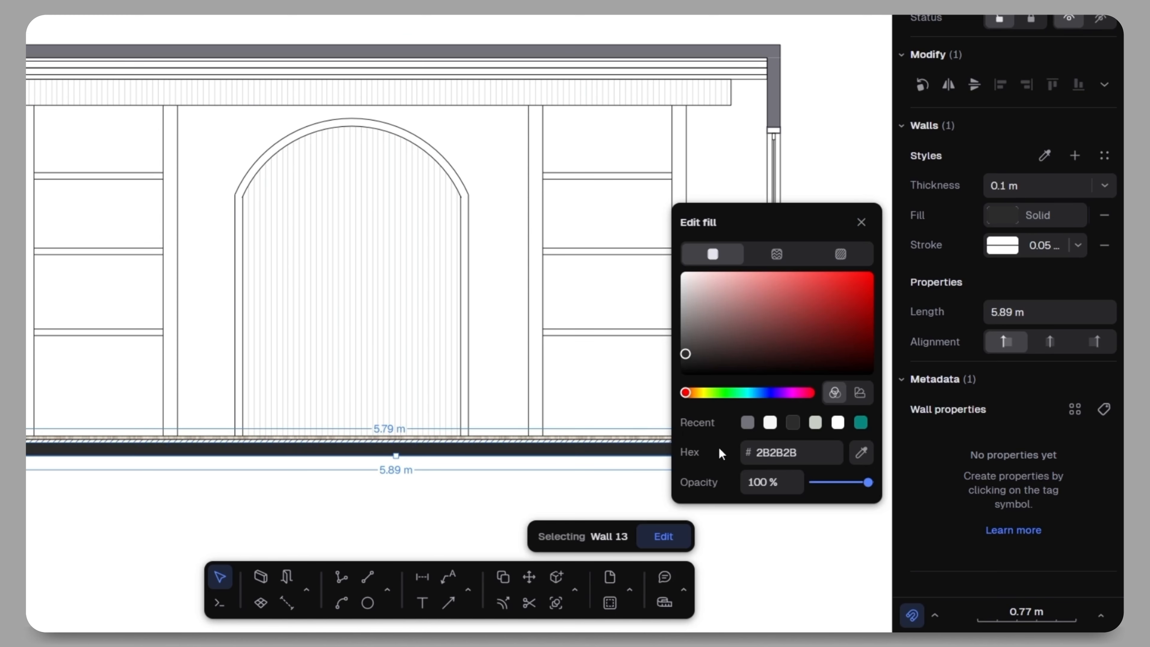
{"action": "left_click", "coordinate": [748, 422]}
{"action": "left_click", "coordinate": [859, 133]}
- Draw a 5.79 m by 2.77 m rectangle covering the wall from just below the ceiling moulding to the floor finish
{"action": "scroll", "coordinate": [758, 369], "scroll_direction": "right", "scroll_amount": 1}
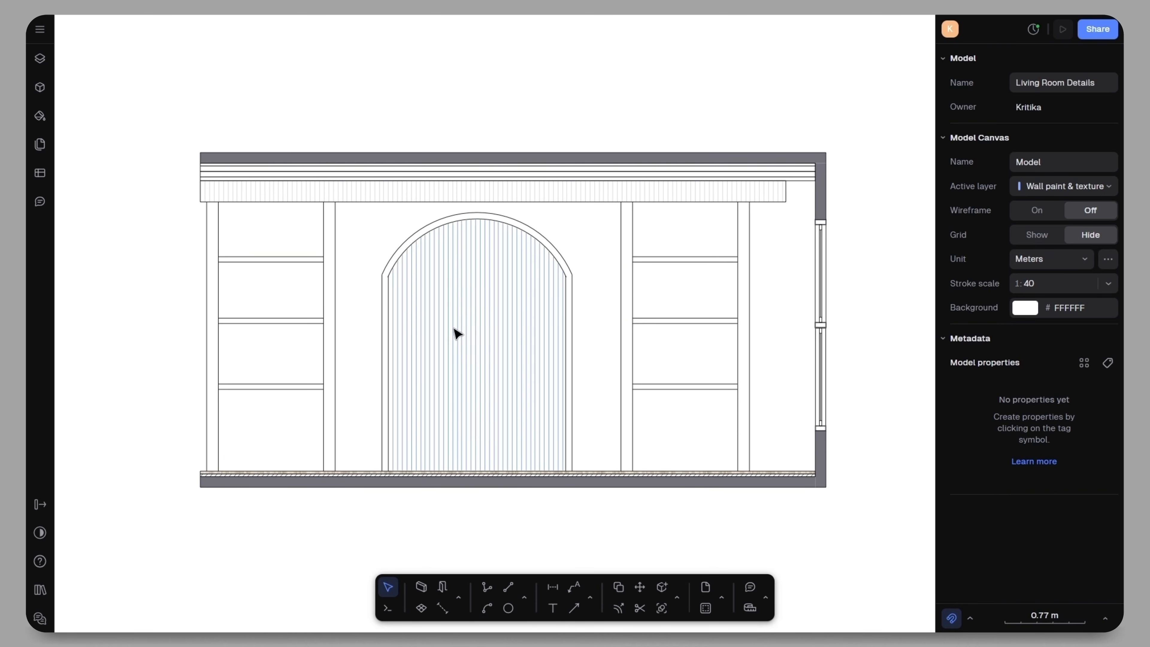
{"action": "left_click", "coordinate": [524, 598]}
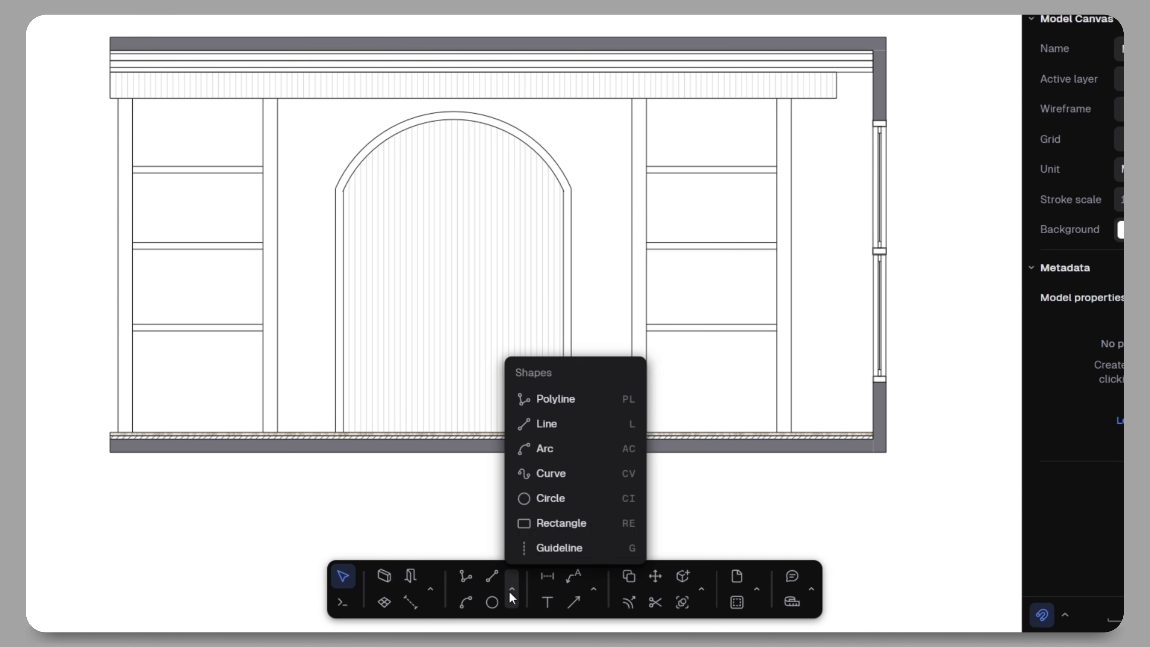
{"action": "left_click", "coordinate": [523, 523]}
{"action": "left_click", "coordinate": [110, 67]}
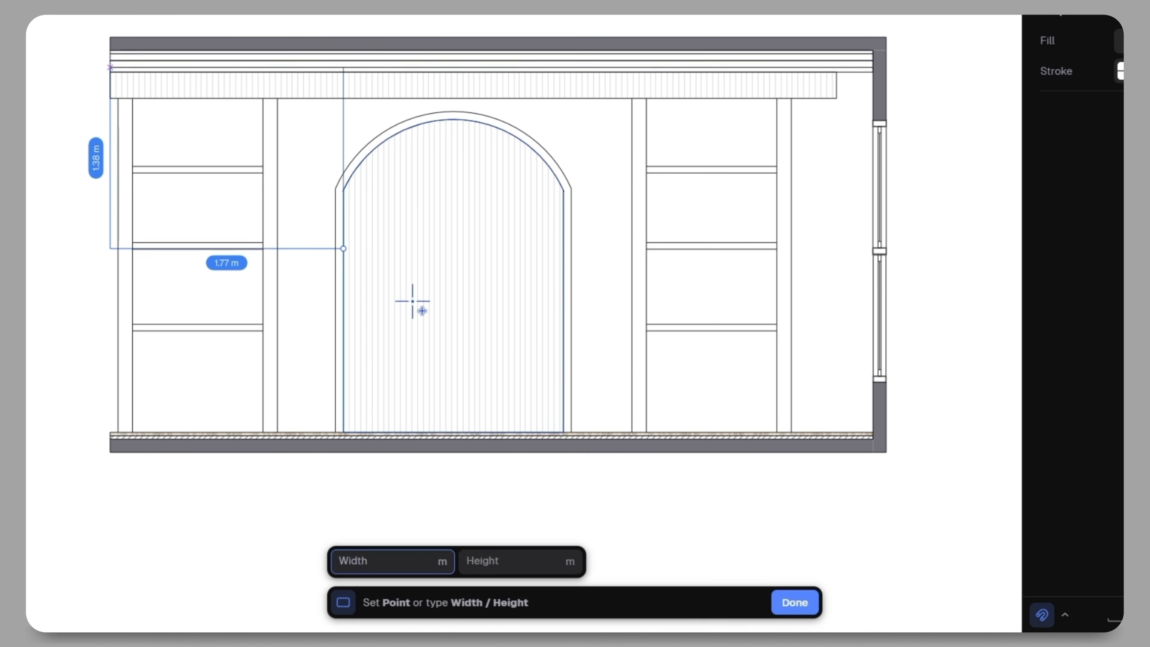
{"action": "left_click", "coordinate": [872, 432]}
- Give the wall rectangle a solid pale grey-green paint fill
{"action": "left_click", "coordinate": [1035, 300]}
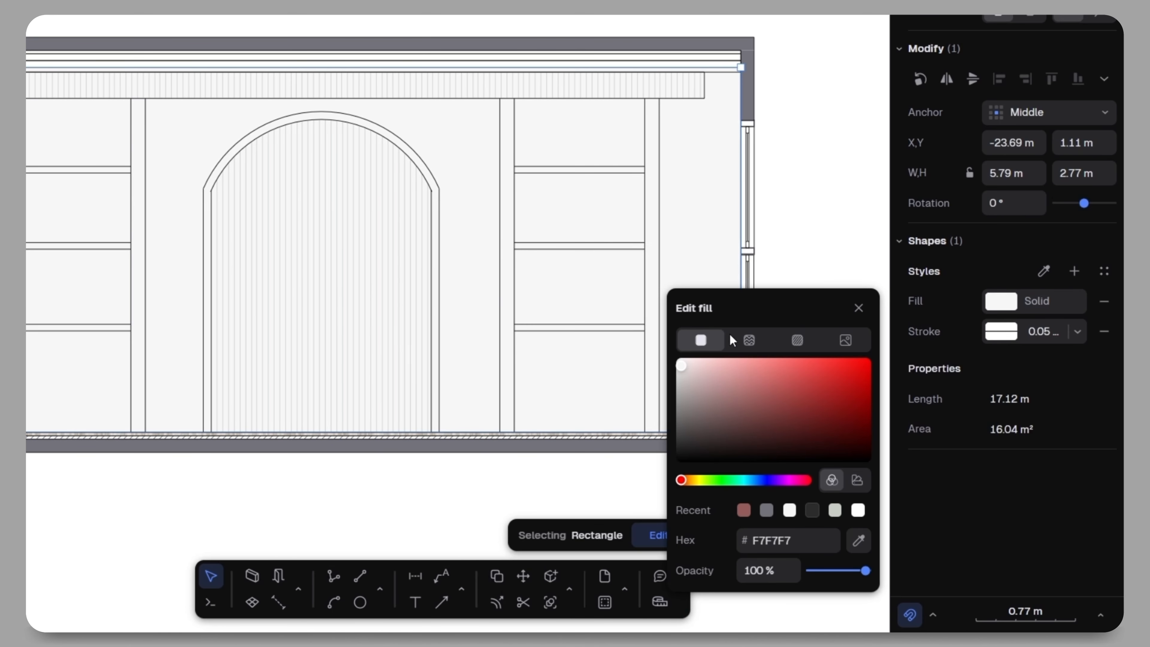
{"action": "left_click_drag", "start_coordinate": [714, 479], "coordinate": [745, 484]}
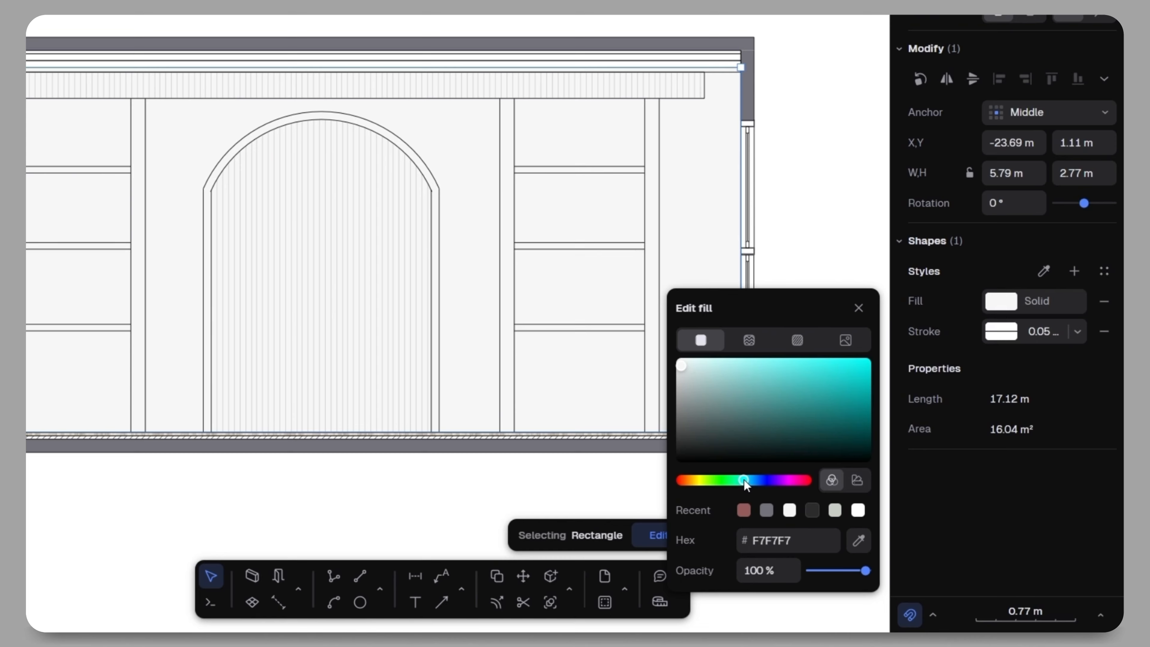
{"action": "mouse_move", "coordinate": [715, 391]}
{"action": "left_mouse_down"}
{"action": "mouse_move", "coordinate": [714, 370]}
{"action": "mouse_move", "coordinate": [699, 379]}
{"action": "left_mouse_up"}
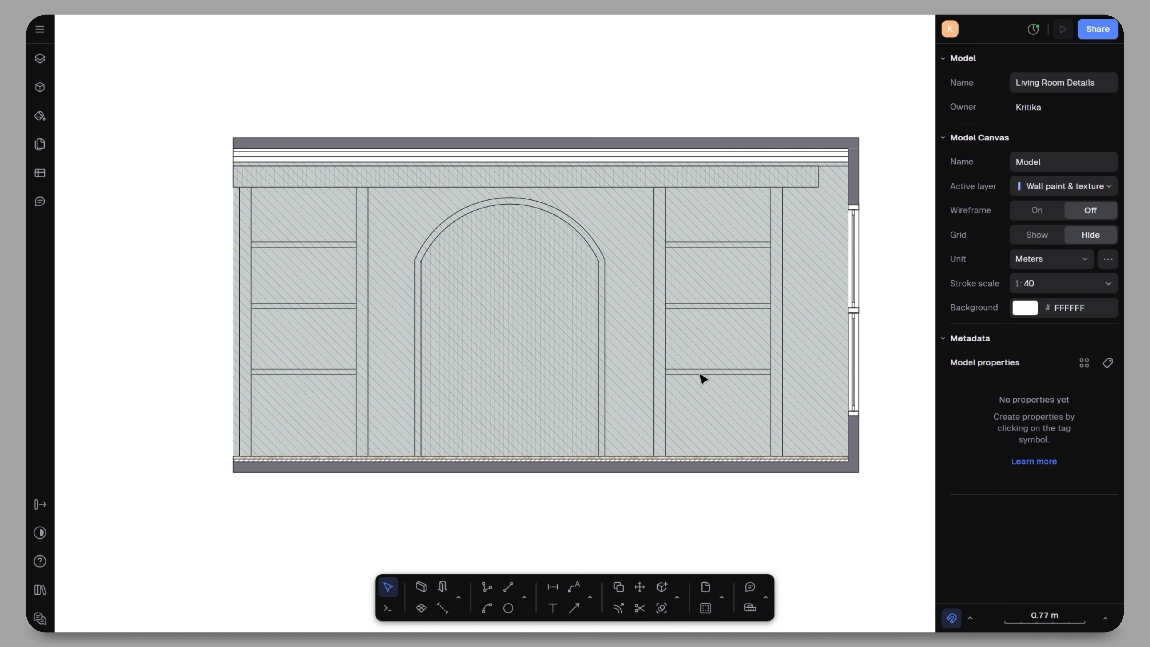
{"action": "middle_click_drag", "start_coordinate": [695, 363], "coordinate": [673, 385]}
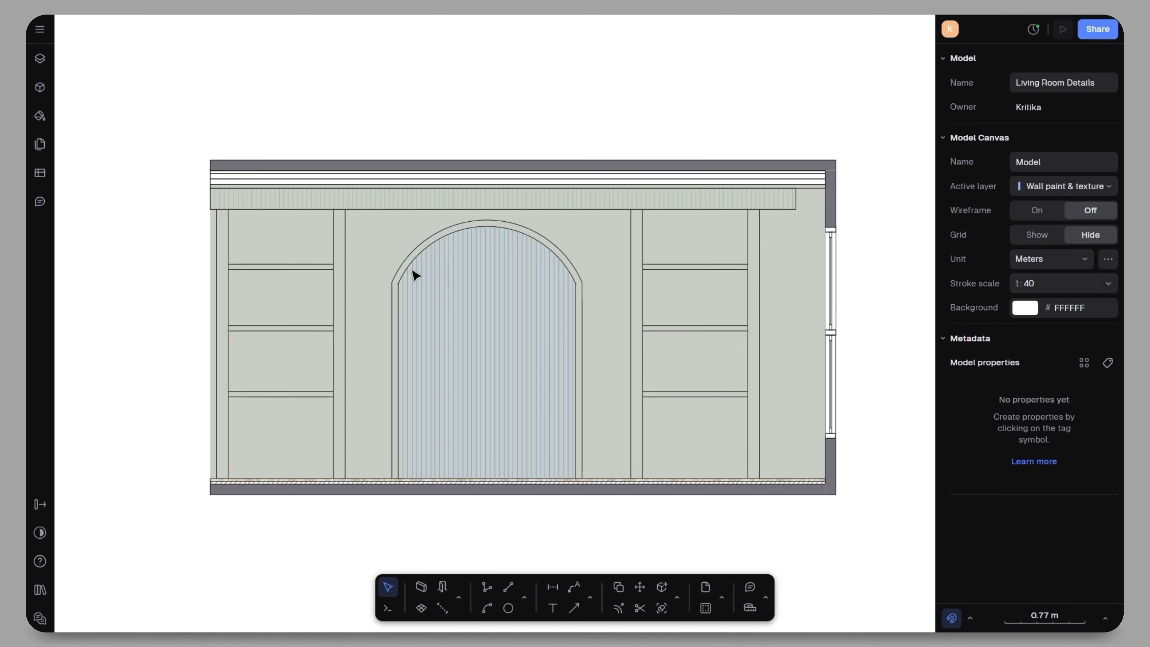
- Draw a second rectangle, 5.79 m by 2.77 m, exactly over the painted wall area
{"action": "left_click", "coordinate": [359, 246]}
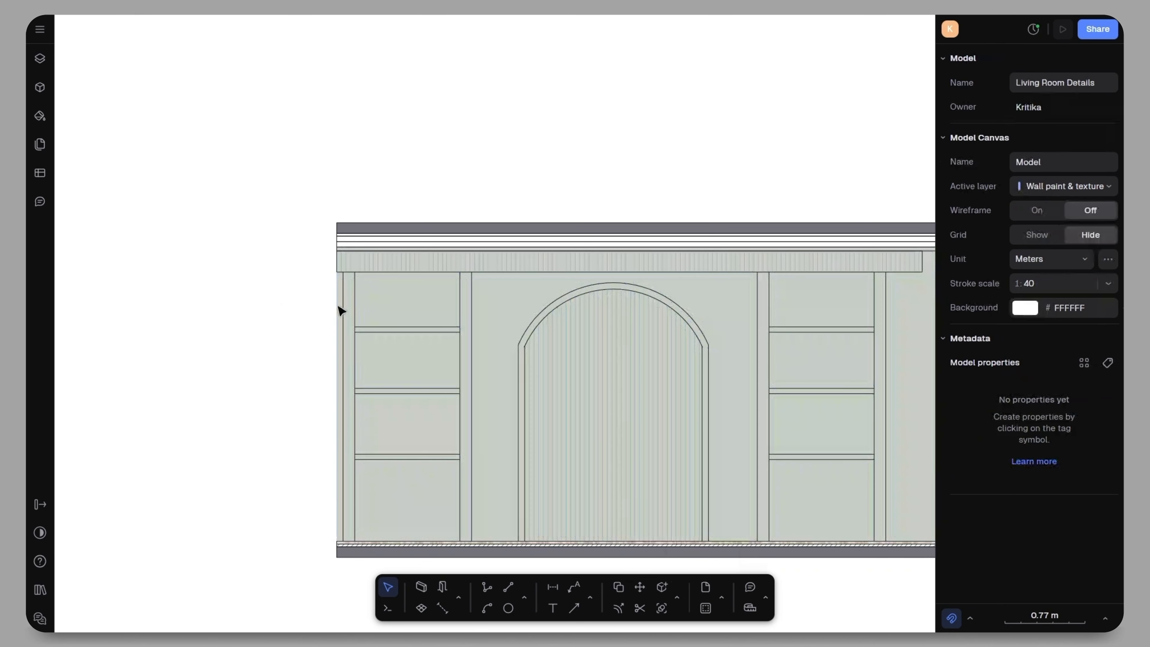
{"action": "left_click", "coordinate": [499, 301]}
{"action": "key", "text": "Escape"}
{"action": "middle_click_drag", "start_coordinate": [641, 421], "coordinate": [482, 371]}
{"action": "key", "text": "r"}
{"action": "left_click", "coordinate": [179, 197]}
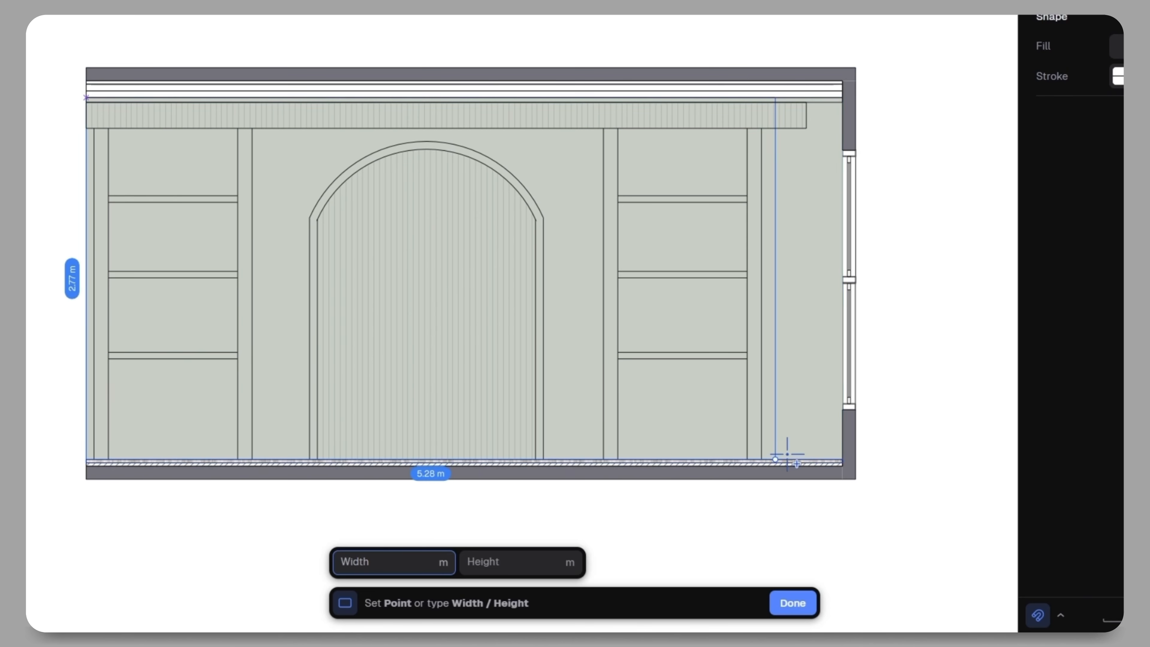
{"action": "left_click", "coordinate": [841, 460]}
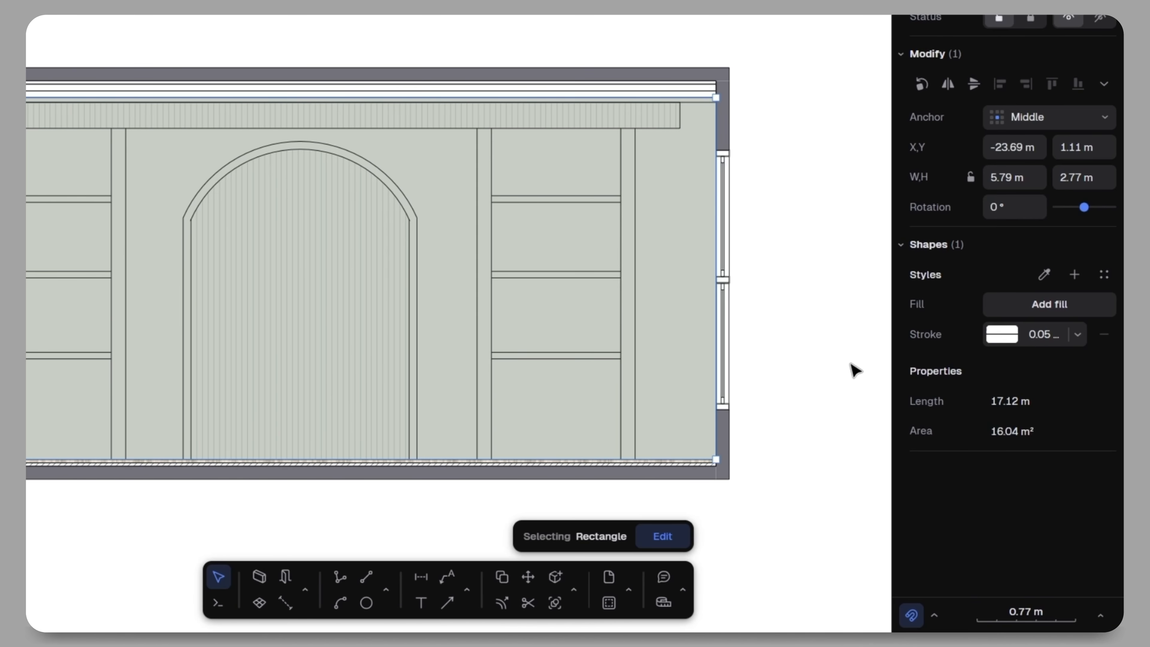
- Fill the second rectangle with the Concrete.png texture at 5% opacity and remove its stroke
{"action": "left_click", "coordinate": [1089, 305]}
{"action": "left_click", "coordinate": [752, 343]}
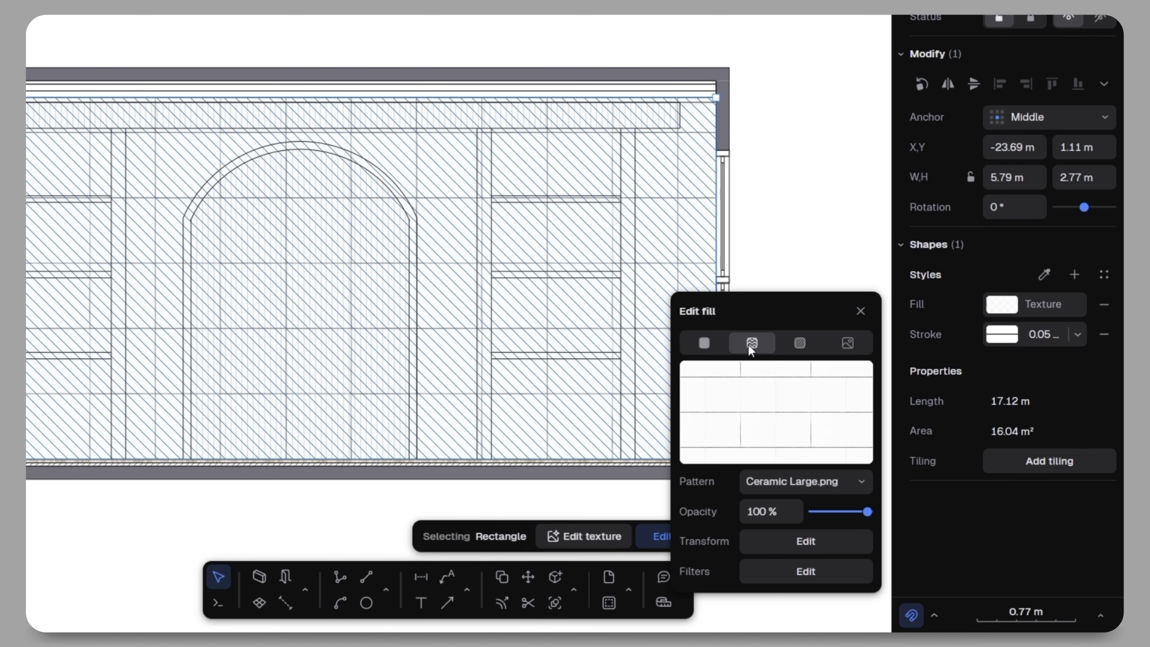
{"action": "left_click", "coordinate": [847, 479]}
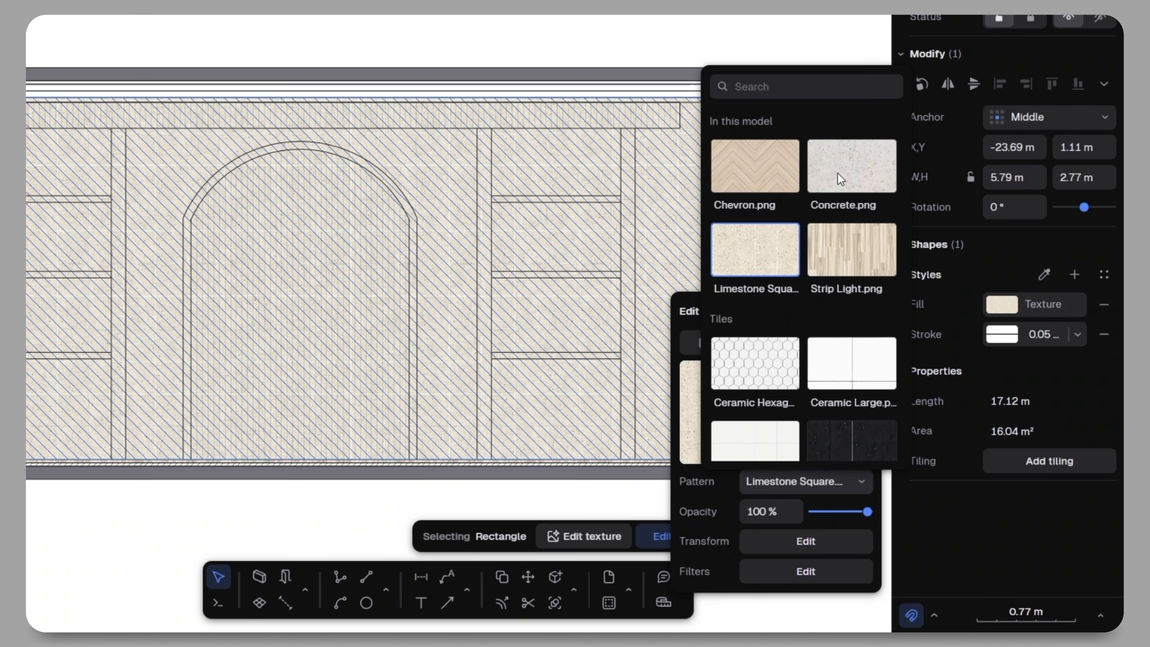
{"action": "left_click", "coordinate": [837, 172]}
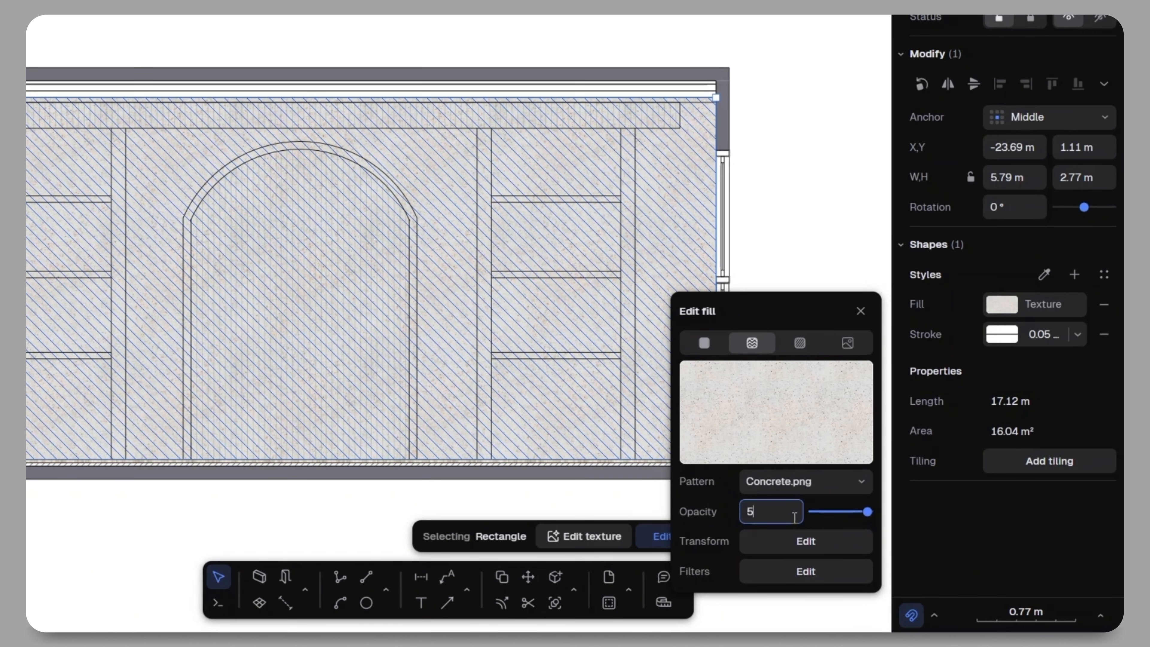
{"action": "left_click", "coordinate": [793, 517]}
{"action": "type", "text": "5"}
{"action": "key", "text": "Return"}
{"action": "left_click", "coordinate": [860, 310]}
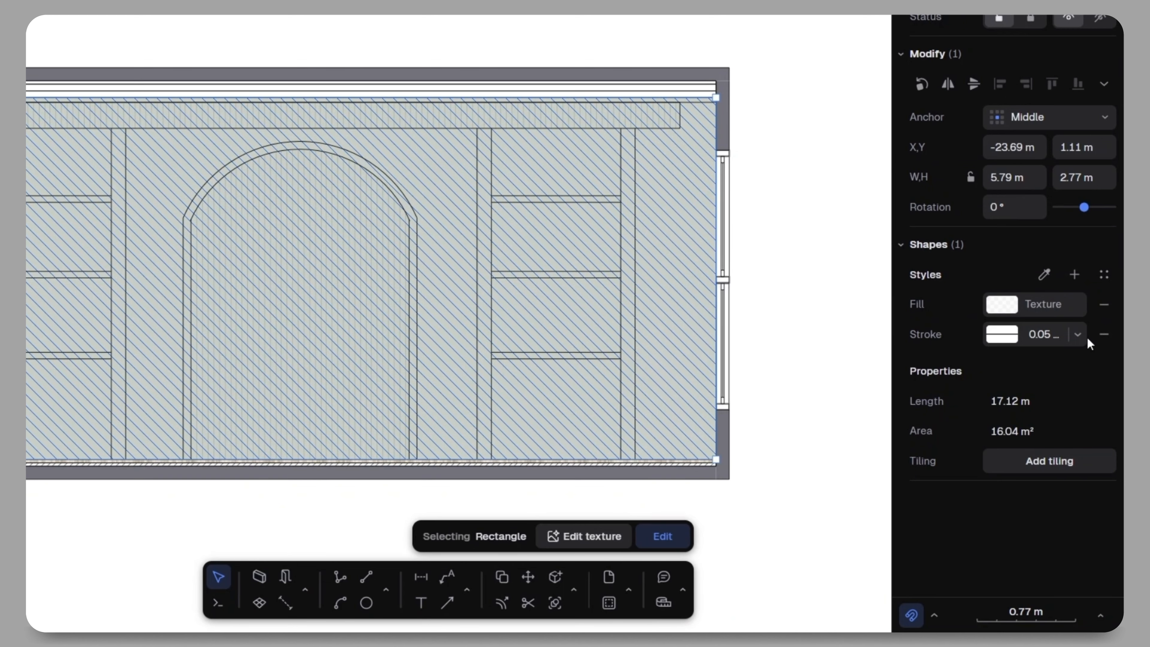
{"action": "left_click", "coordinate": [1103, 333]}
{"action": "left_click", "coordinate": [809, 326]}
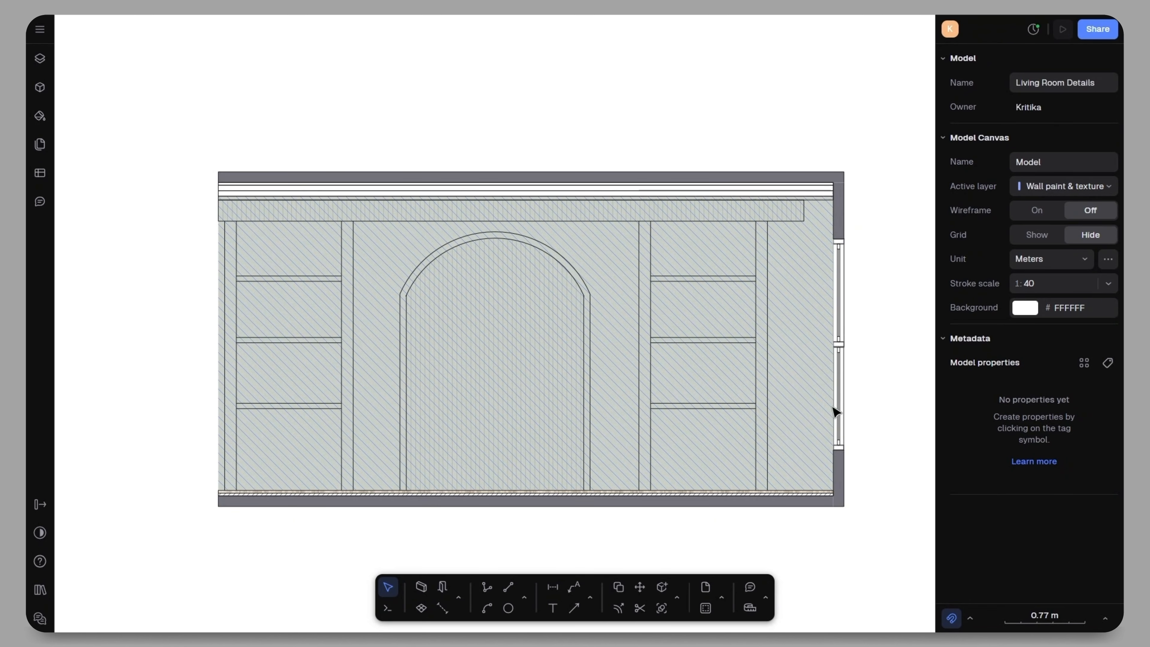
- Browse the block libraries to Living room - 3 views and look at the Tylosand sofa family
{"action": "left_click", "coordinate": [40, 86]}
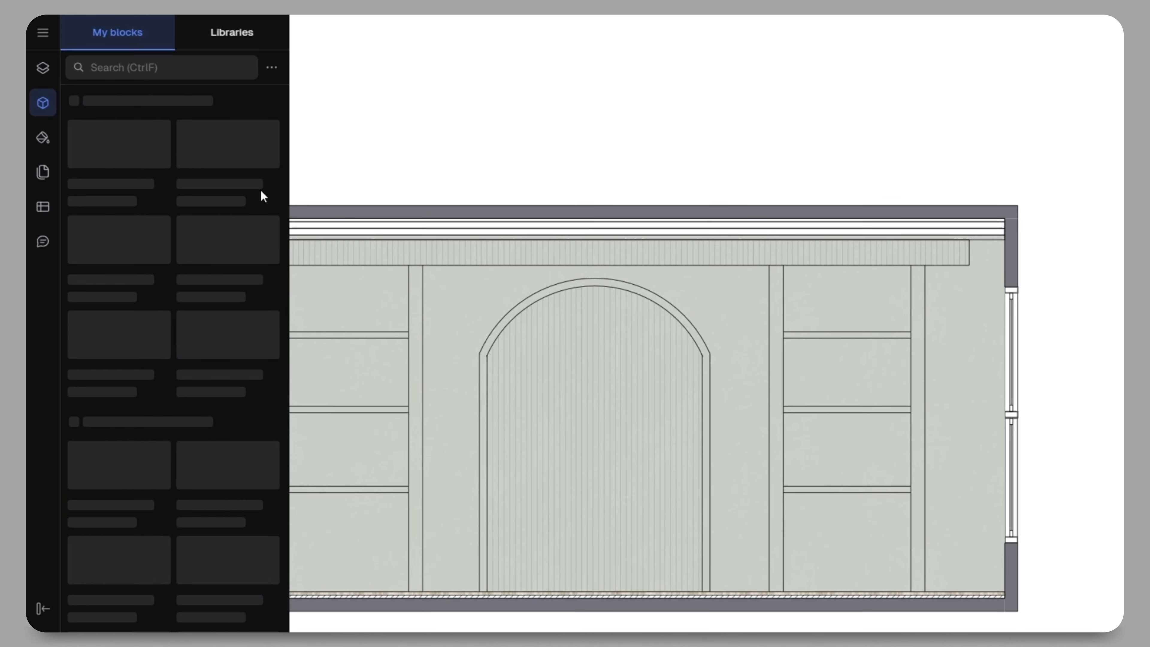
{"action": "left_click", "coordinate": [228, 34]}
{"action": "scroll", "coordinate": [168, 376], "scroll_direction": "down", "scroll_amount": 10}
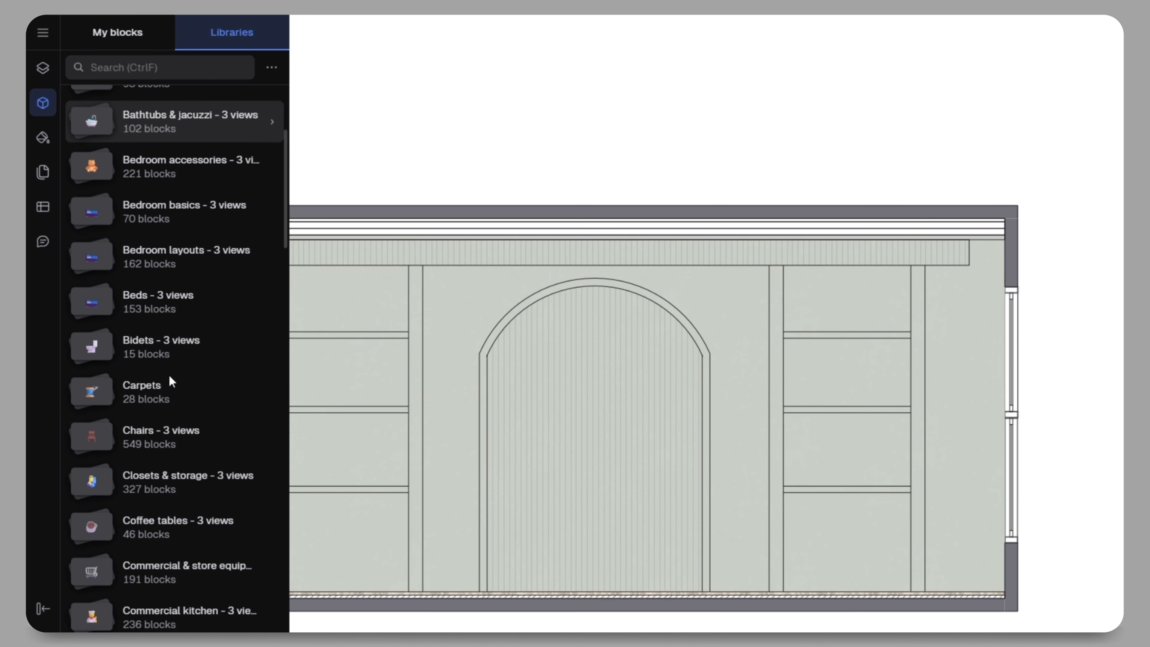
{"action": "scroll", "coordinate": [171, 382], "scroll_direction": "down", "scroll_amount": 10}
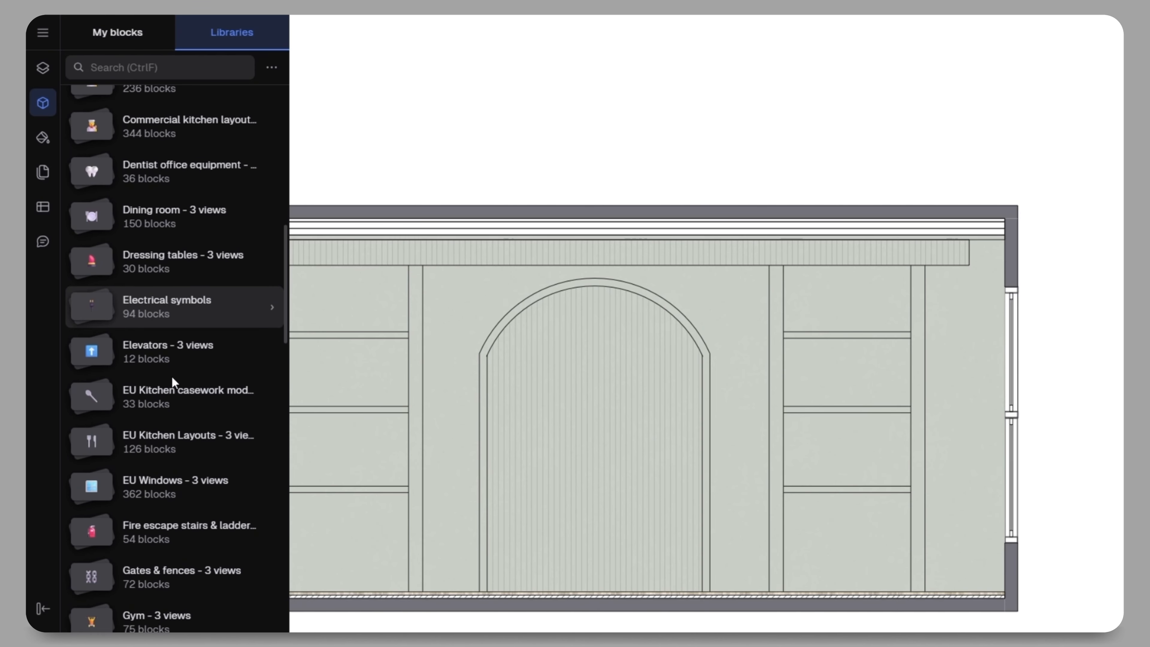
{"action": "scroll", "coordinate": [174, 383], "scroll_direction": "down", "scroll_amount": 6}
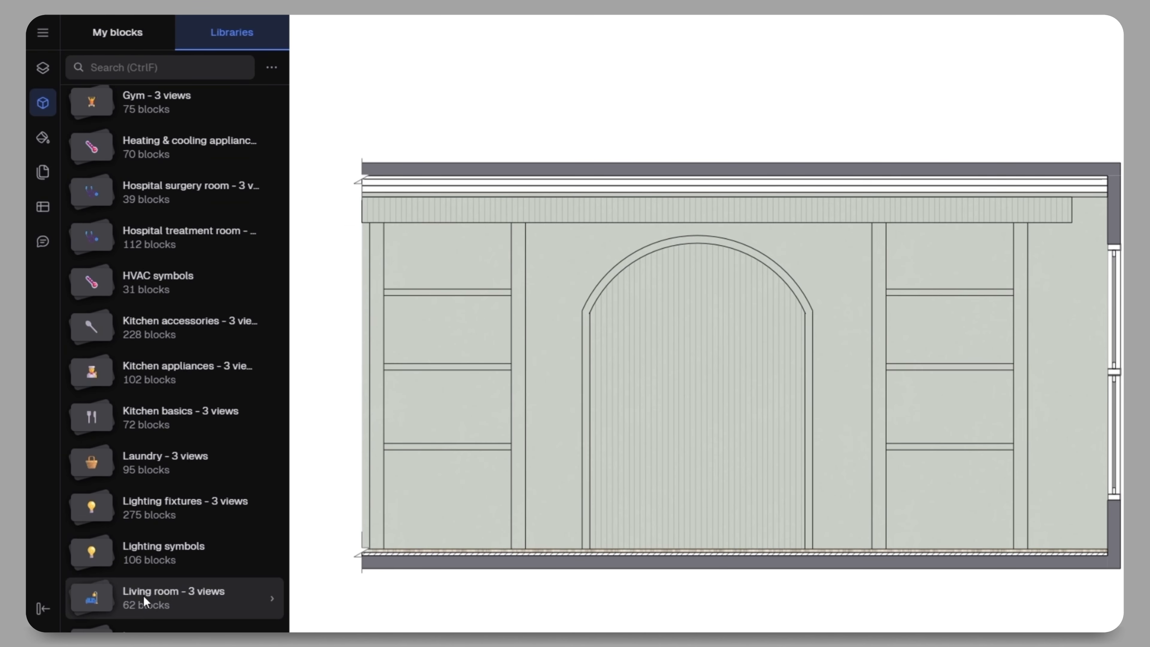
{"action": "left_click", "coordinate": [145, 600]}
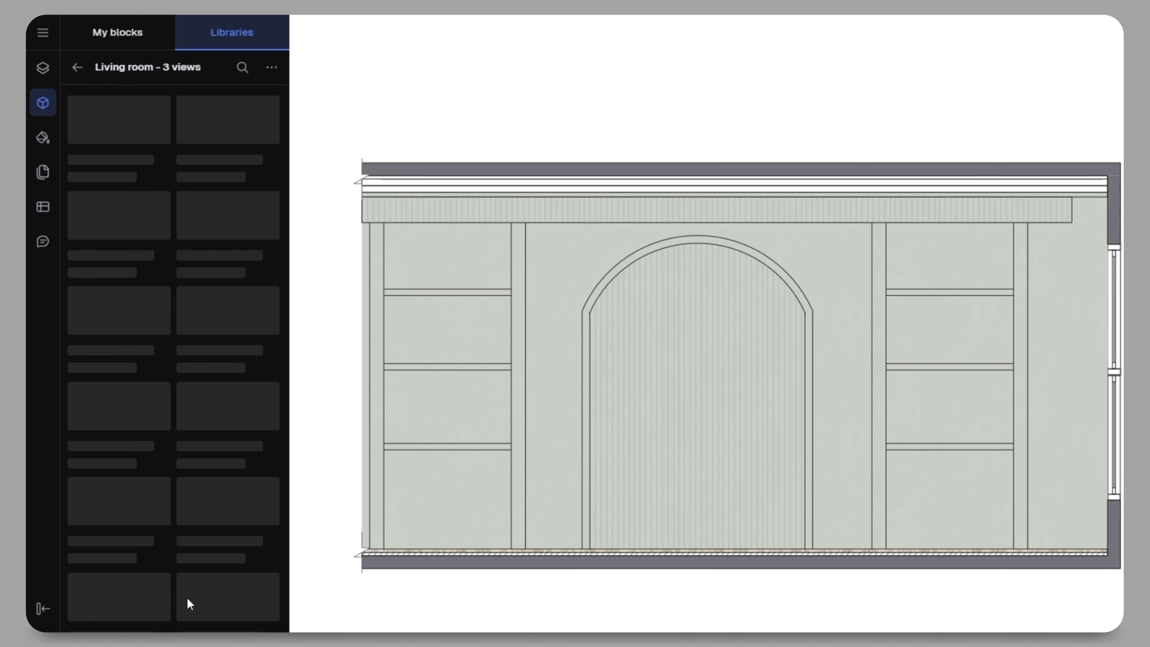
{"action": "scroll", "coordinate": [195, 584], "scroll_direction": "down", "scroll_amount": 3}
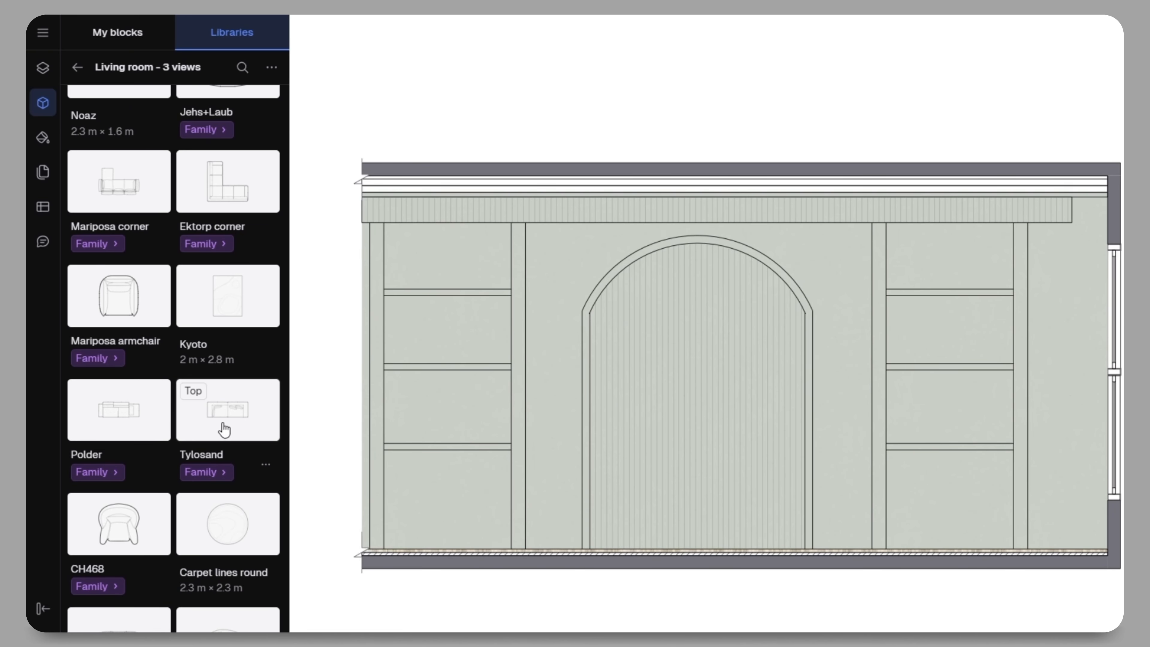
{"action": "left_click", "coordinate": [203, 474]}
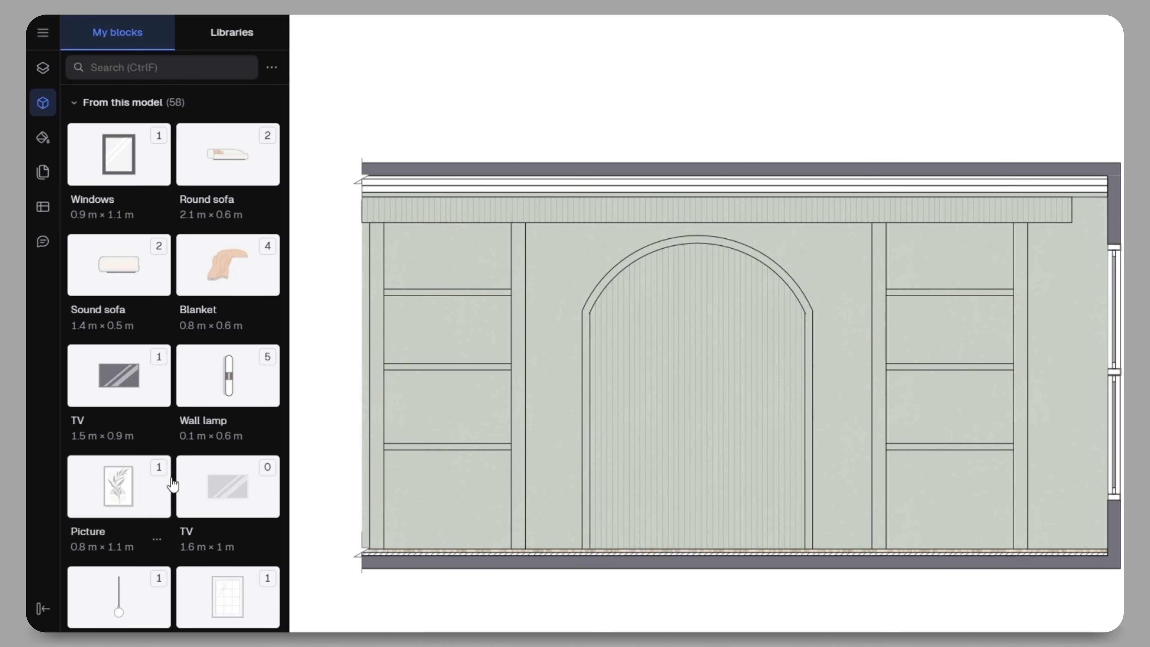
- Place two Wall lamp blocks from this model on the wall, one on each side of the arch
{"action": "left_click_drag", "start_coordinate": [226, 378], "coordinate": [561, 394]}
{"action": "left_click_drag", "start_coordinate": [228, 386], "coordinate": [845, 386]}
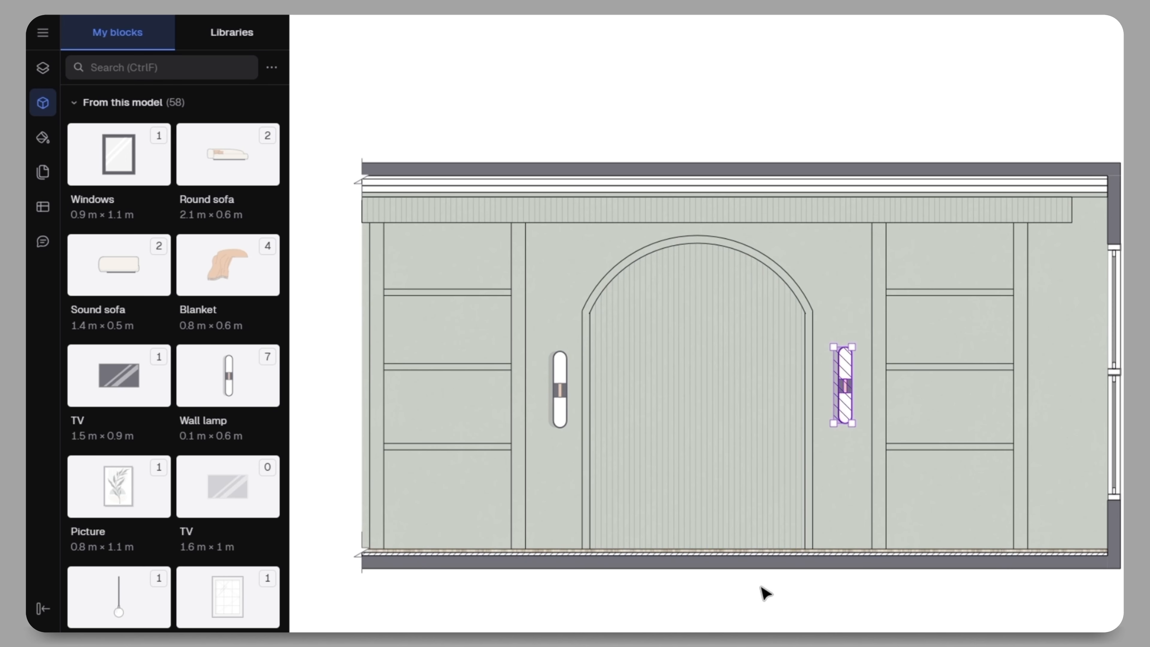
{"action": "left_click", "coordinate": [706, 597]}
- Place a Sound sofa block on the floor by the left shelves and drape a Blanket block scaled to 0.64 by 0.5 m over it
{"action": "left_click_drag", "start_coordinate": [119, 265], "coordinate": [449, 502]}
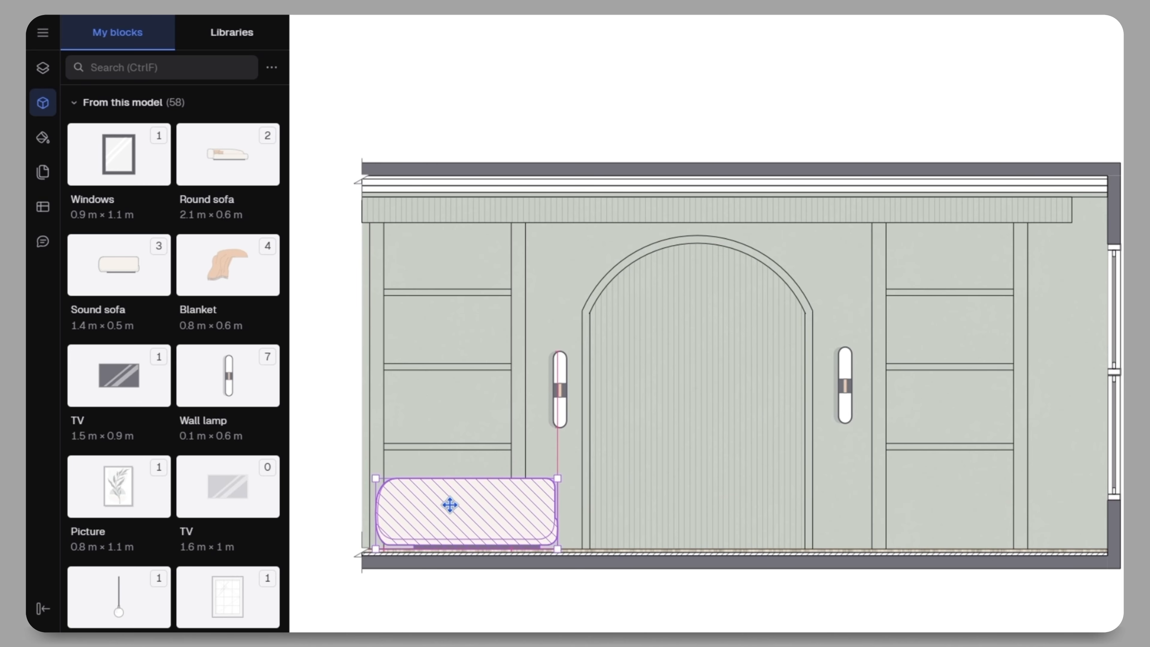
{"action": "left_click_drag", "start_coordinate": [228, 265], "coordinate": [438, 502]}
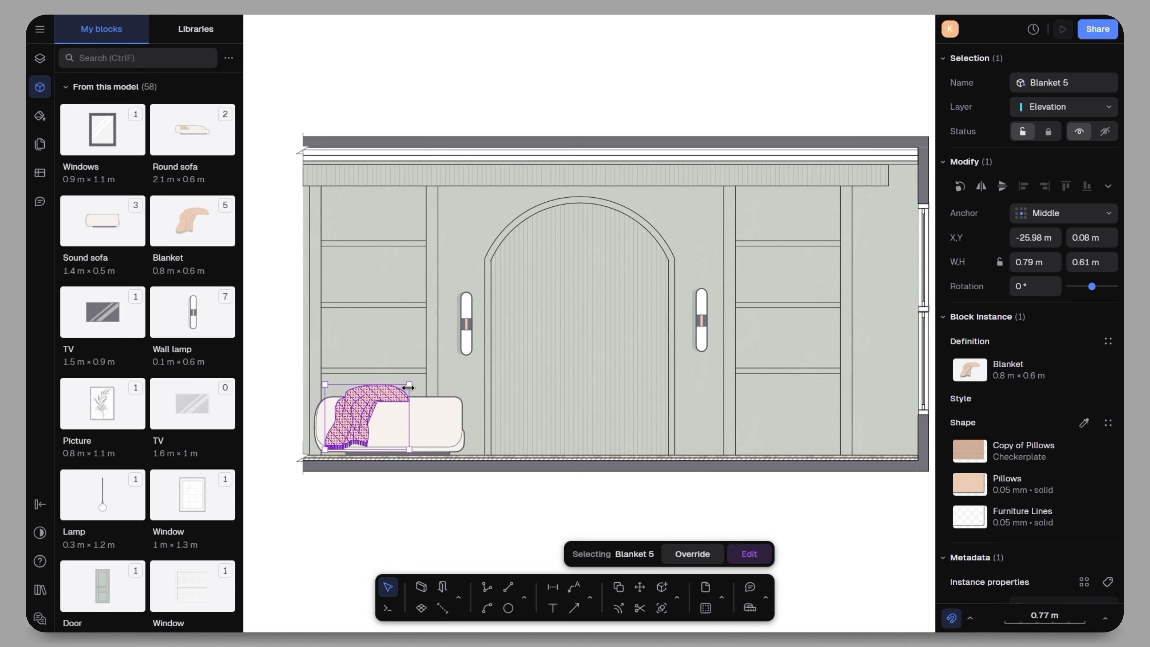
{"action": "left_click_drag", "start_coordinate": [408, 382], "coordinate": [356, 408]}
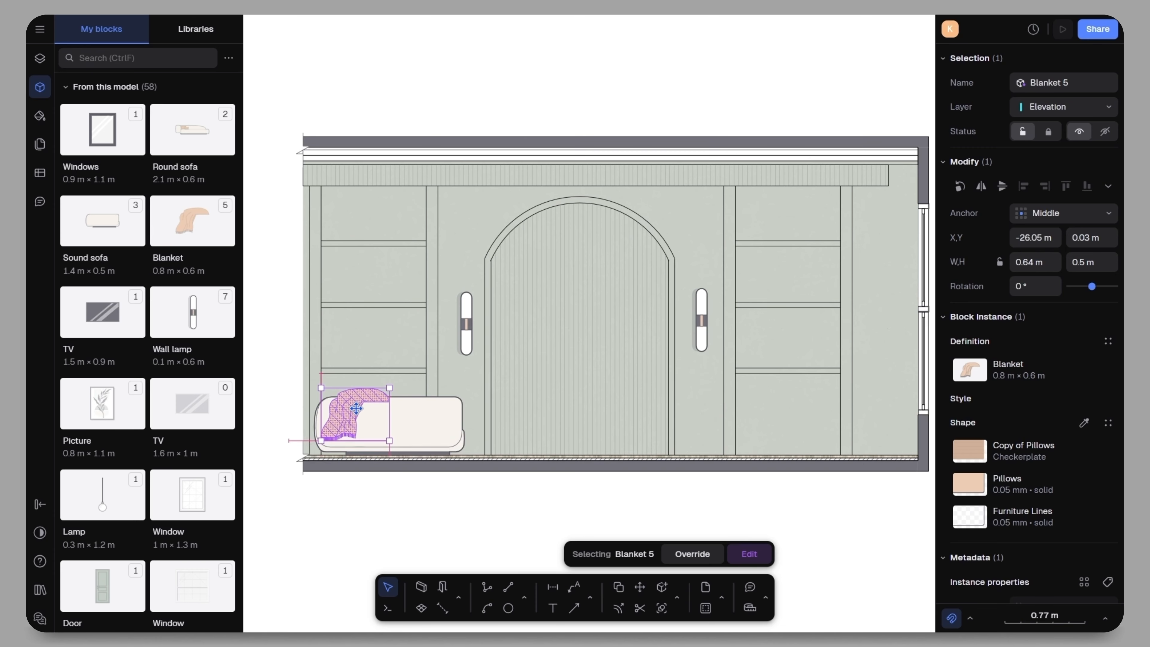
{"action": "scroll", "coordinate": [347, 417], "scroll_direction": "up", "scroll_amount": 10}
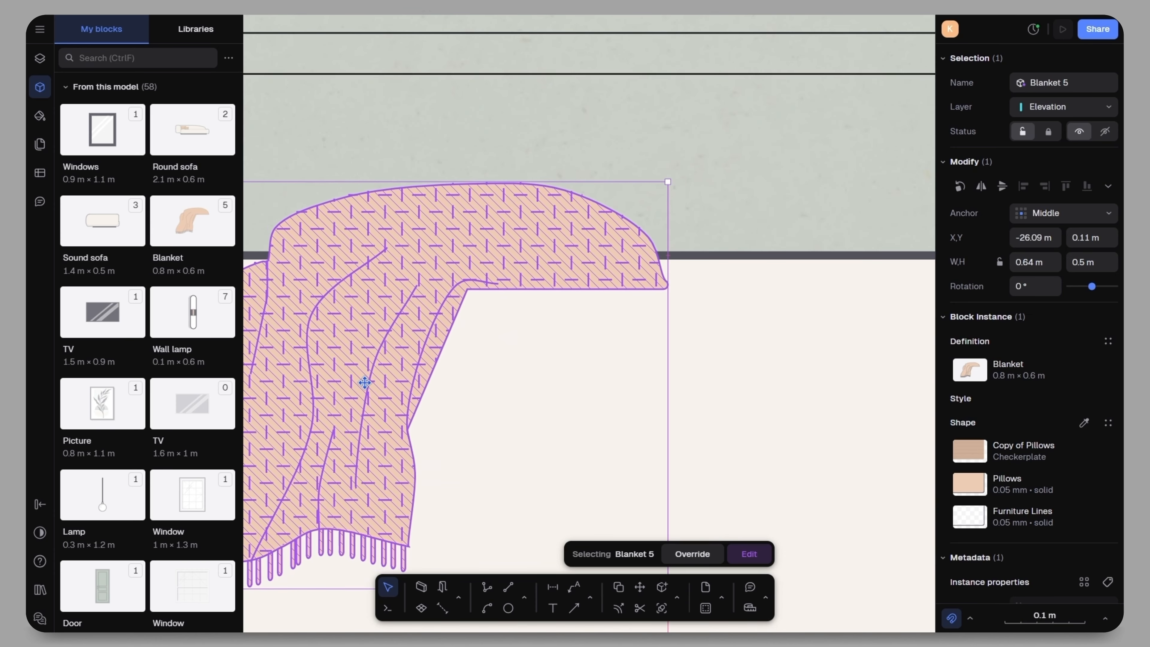
{"action": "left_click_drag", "start_coordinate": [365, 357], "coordinate": [378, 340]}
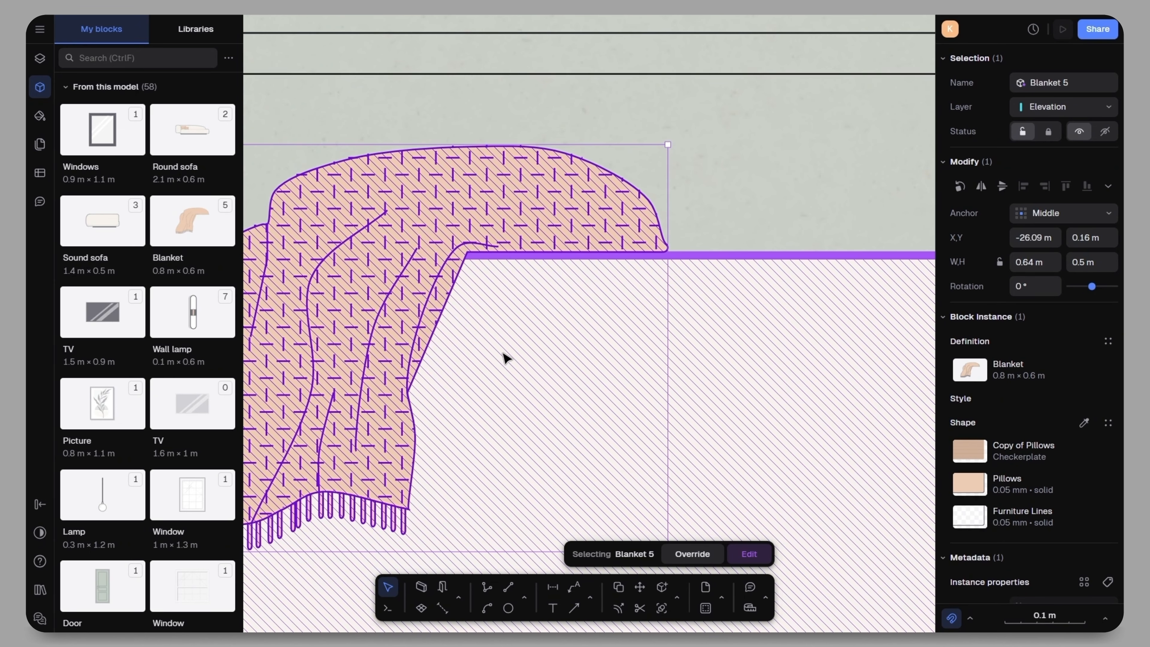
- Place a 1.5 by 0.9 m TV block in the arched niche and hang a Ceiling lamp block above it
{"action": "scroll", "coordinate": [503, 353], "scroll_direction": "down", "scroll_amount": 8}
{"action": "left_click", "coordinate": [334, 339]}
{"action": "middle_click_drag", "start_coordinate": [624, 492], "coordinate": [488, 483]}
{"action": "scroll", "coordinate": [418, 452], "scroll_direction": "down", "scroll_amount": 3}
{"action": "middle_click_drag", "start_coordinate": [547, 446], "coordinate": [471, 477]}
{"action": "scroll", "coordinate": [136, 317], "scroll_direction": "down", "scroll_amount": 2}
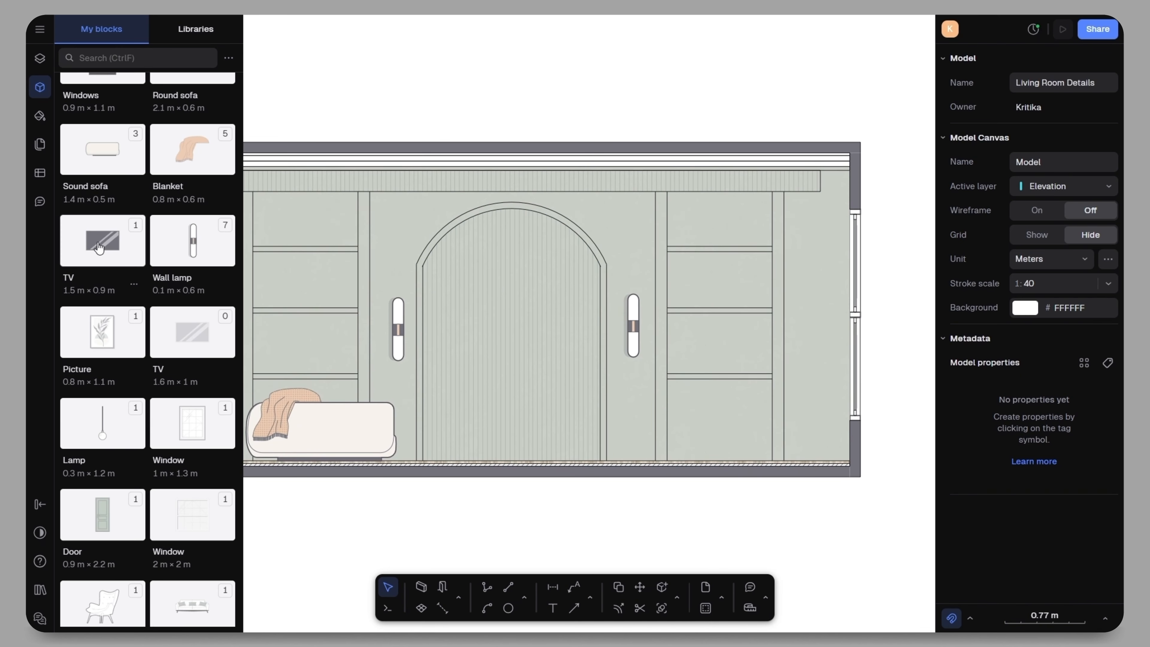
{"action": "left_click_drag", "start_coordinate": [103, 240], "coordinate": [512, 346]}
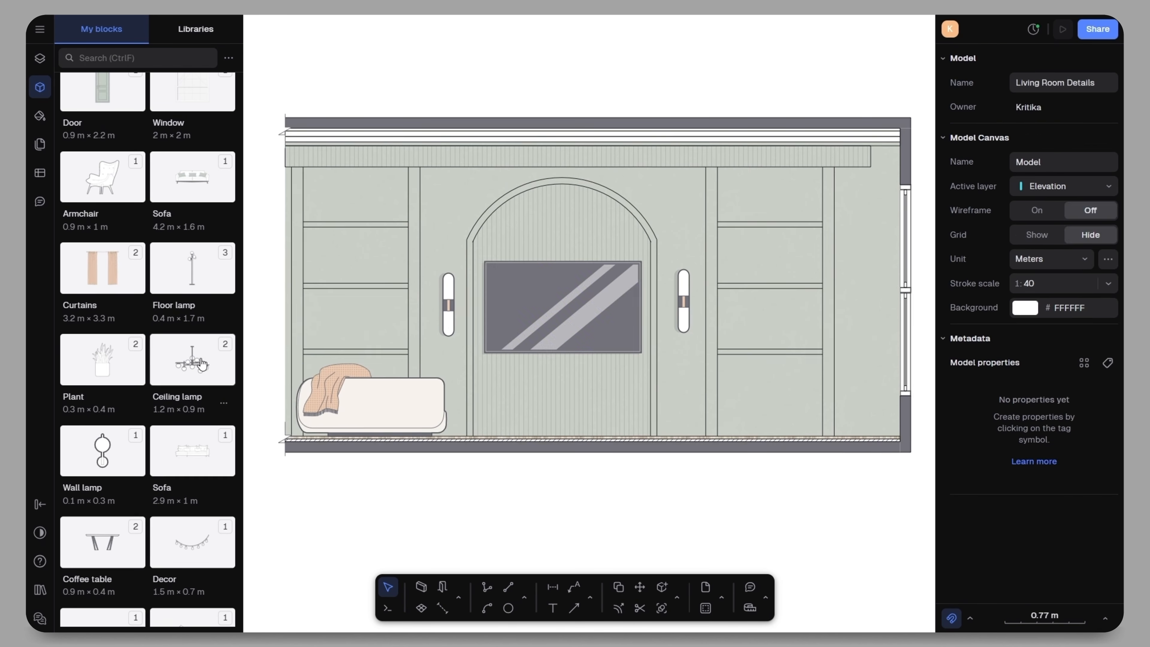
{"action": "left_click_drag", "start_coordinate": [193, 360], "coordinate": [552, 212]}
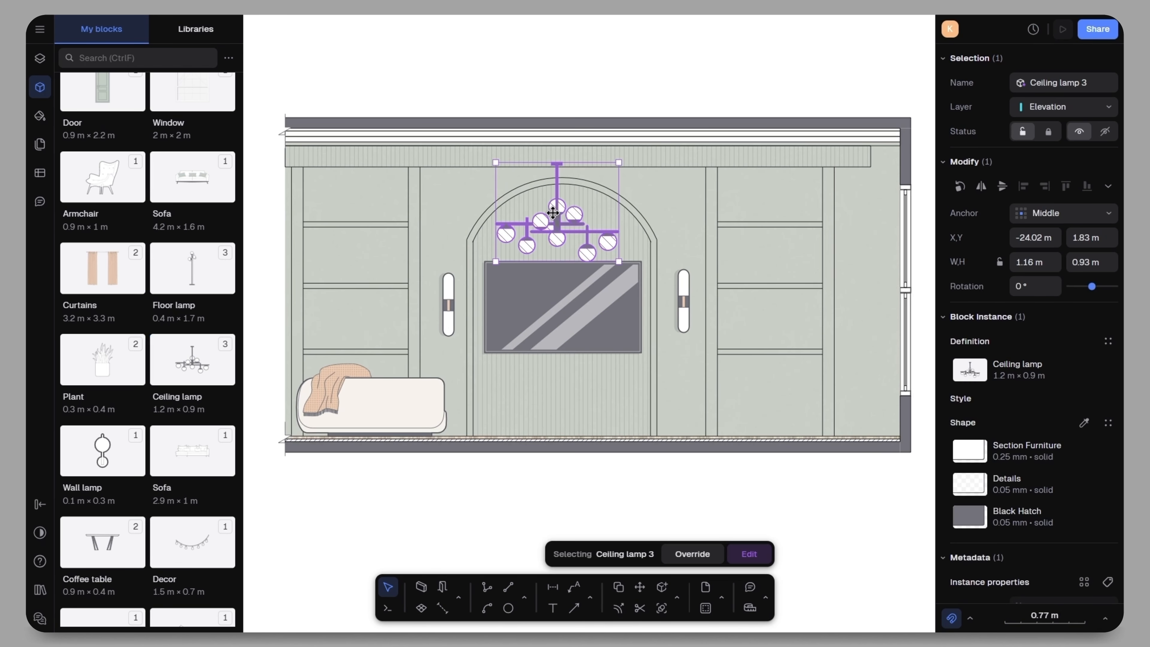
- Place a Floor lamp and a Chair block scaled to about 1.05 by 0.96 m on the floor by the right shelves
{"action": "left_click_drag", "start_coordinate": [193, 483], "coordinate": [835, 358]}
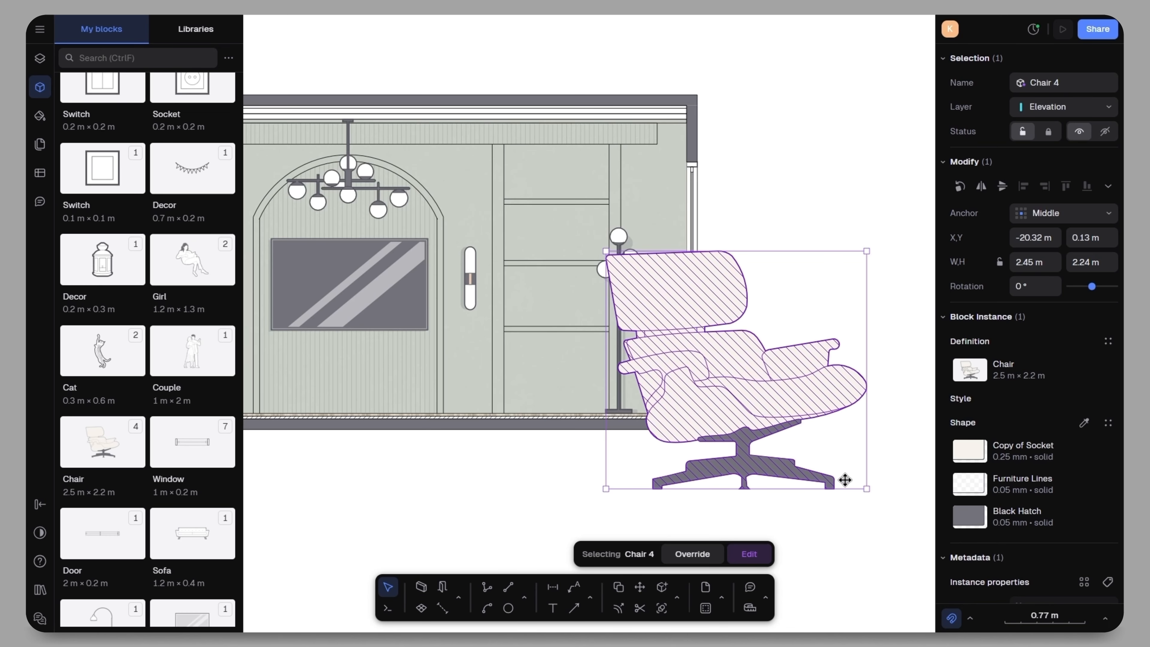
{"action": "left_click_drag", "start_coordinate": [844, 477], "coordinate": [680, 374]}
{"action": "left_click_drag", "start_coordinate": [659, 321], "coordinate": [514, 379]}
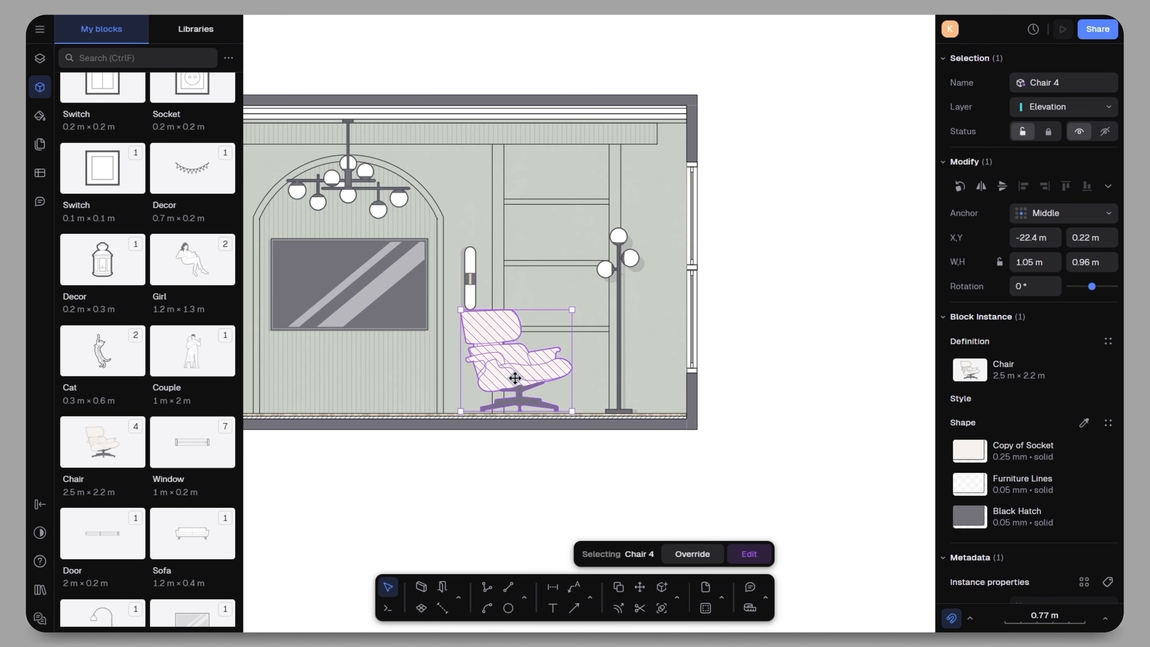
- Flip the lounge chair horizontally so it faces the niche, and adjust its position beside the floor lamp
{"action": "right_click", "coordinate": [520, 368]}
{"action": "mouse_move", "coordinate": [584, 432]}
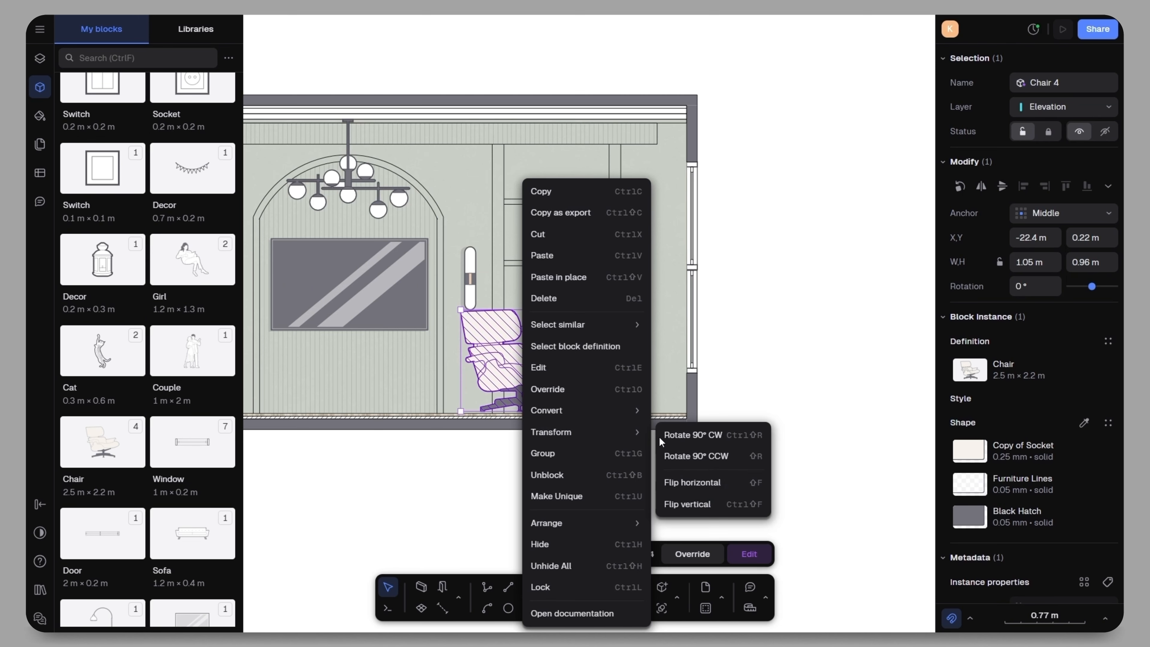
{"action": "left_click", "coordinate": [686, 483]}
{"action": "left_click_drag", "start_coordinate": [521, 364], "coordinate": [520, 367]}
{"action": "left_click", "coordinate": [532, 448]}
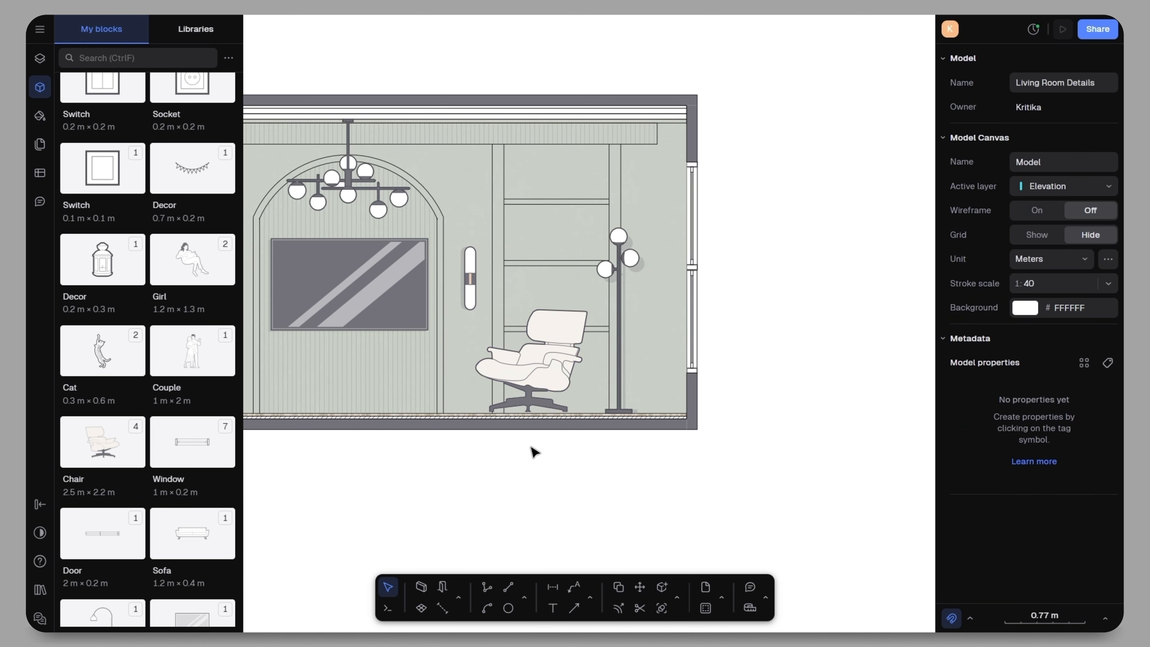
- Place a reed diffuser and a bottle from the Decor blocks side by side on the left unit's lowest shelf
{"action": "middle_click_drag", "start_coordinate": [532, 448], "coordinate": [760, 470]}
{"action": "middle_click_drag", "start_coordinate": [761, 470], "coordinate": [760, 479]}
{"action": "left_click_drag", "start_coordinate": [187, 290], "coordinate": [369, 342]}
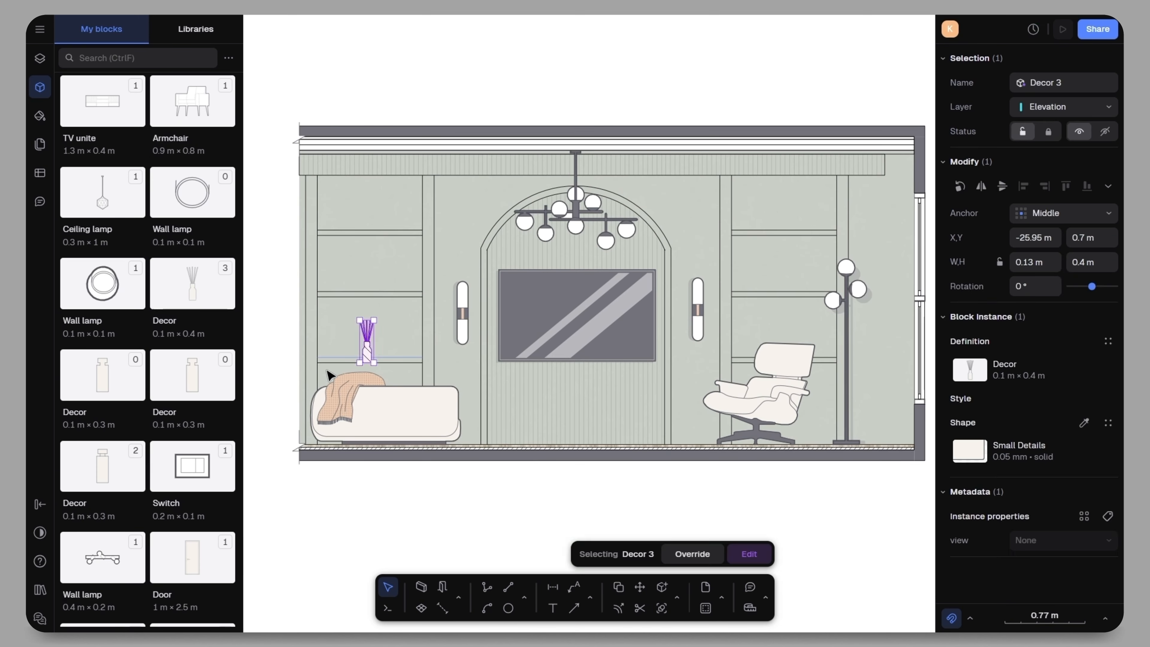
{"action": "left_click_drag", "start_coordinate": [193, 375], "coordinate": [761, 300]}
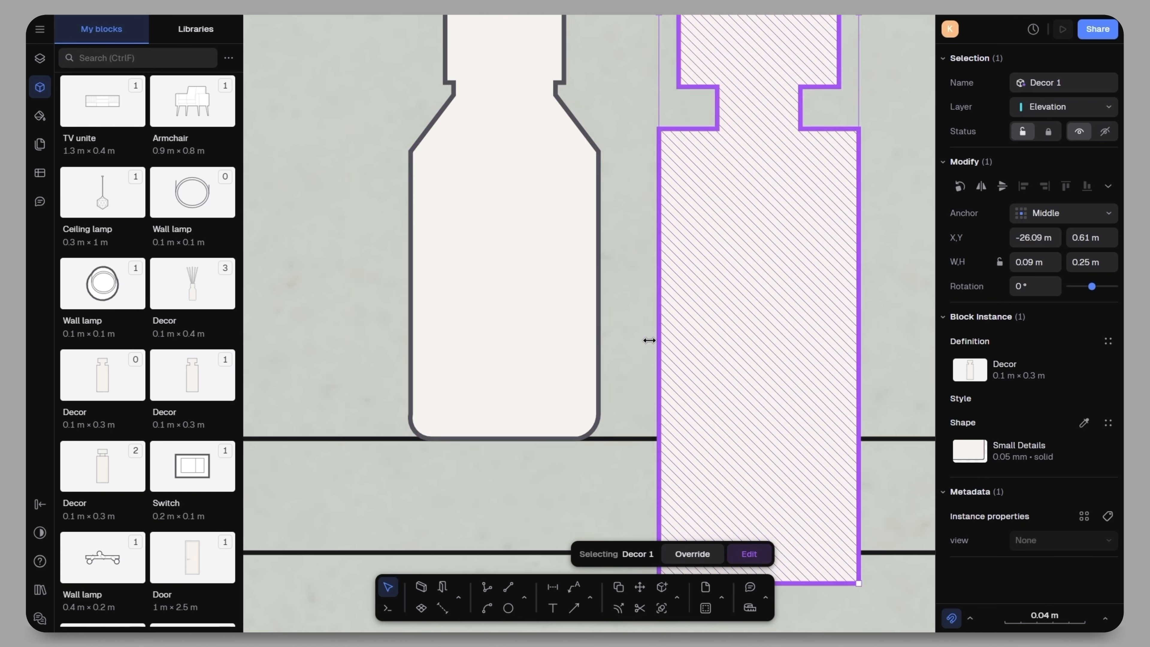
{"action": "scroll", "coordinate": [578, 354], "scroll_direction": "down", "scroll_amount": 5}
{"action": "left_click_drag", "start_coordinate": [648, 360], "coordinate": [657, 308]}
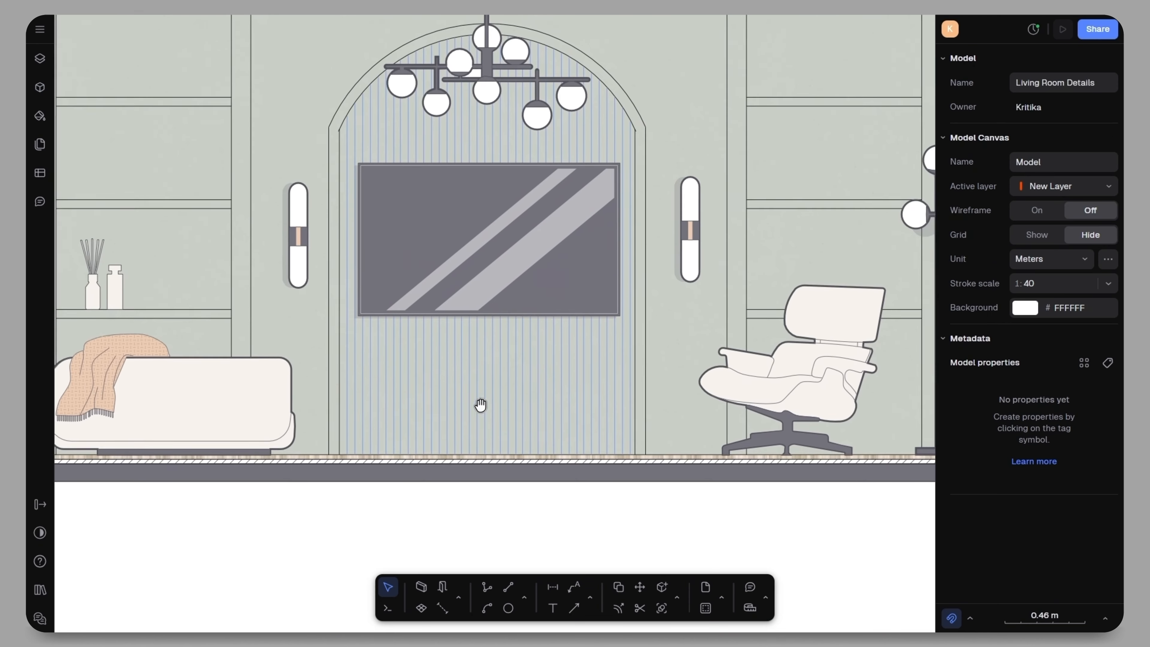
- Draw a cabinet rectangle about 1.67 by 0.33 m below the TV, spanning the full width of the niche
{"action": "scroll", "coordinate": [480, 402], "scroll_direction": "up", "scroll_amount": 3}
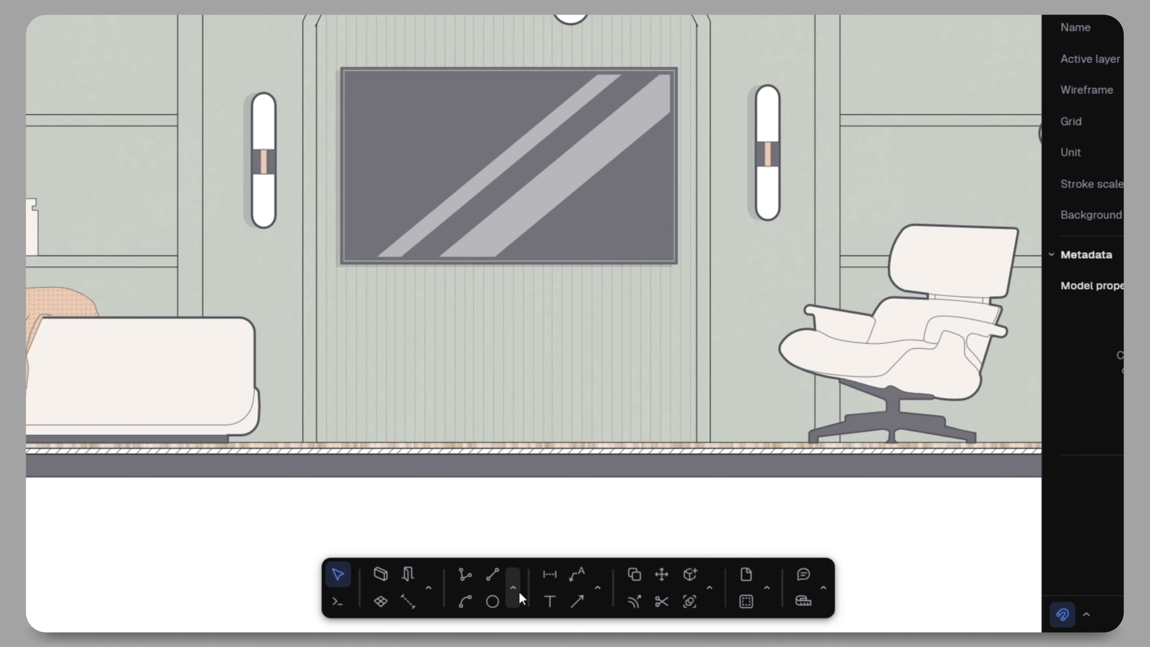
{"action": "left_click", "coordinate": [524, 599]}
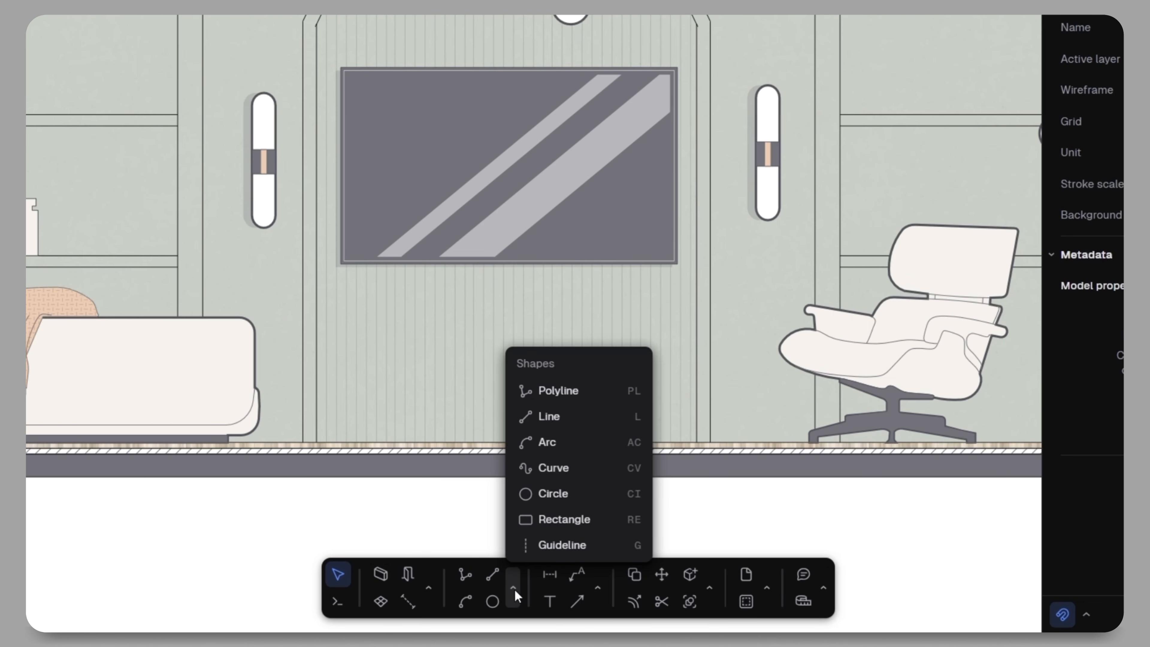
{"action": "left_click", "coordinate": [541, 523]}
{"action": "left_click", "coordinate": [317, 307]}
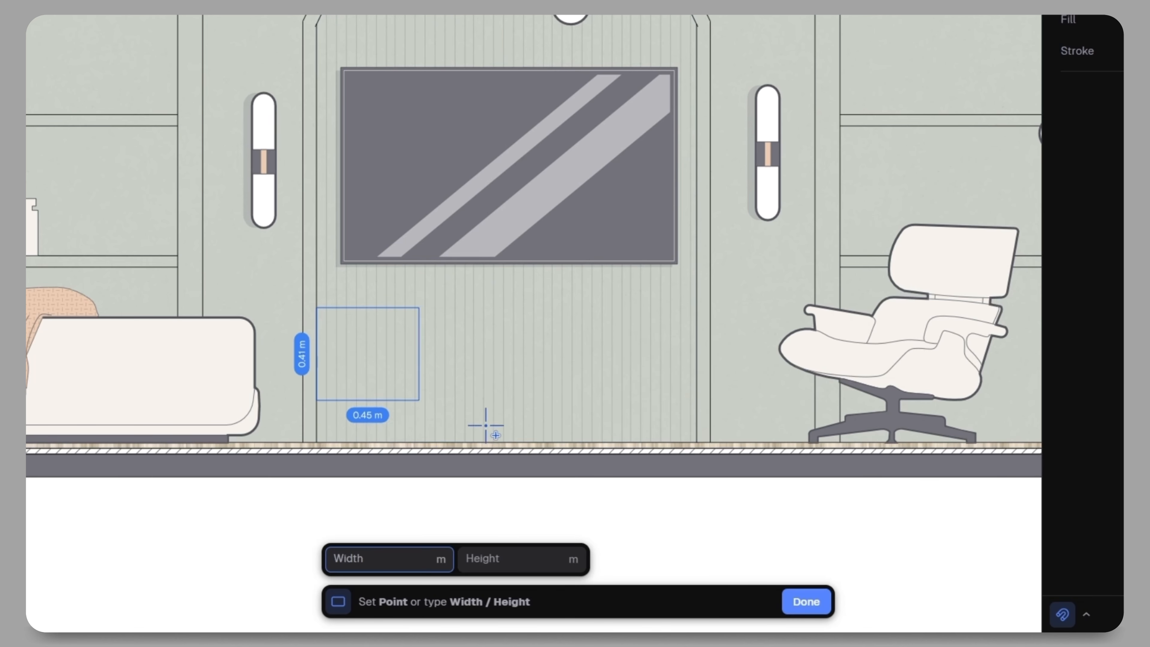
{"action": "left_click", "coordinate": [694, 382]}
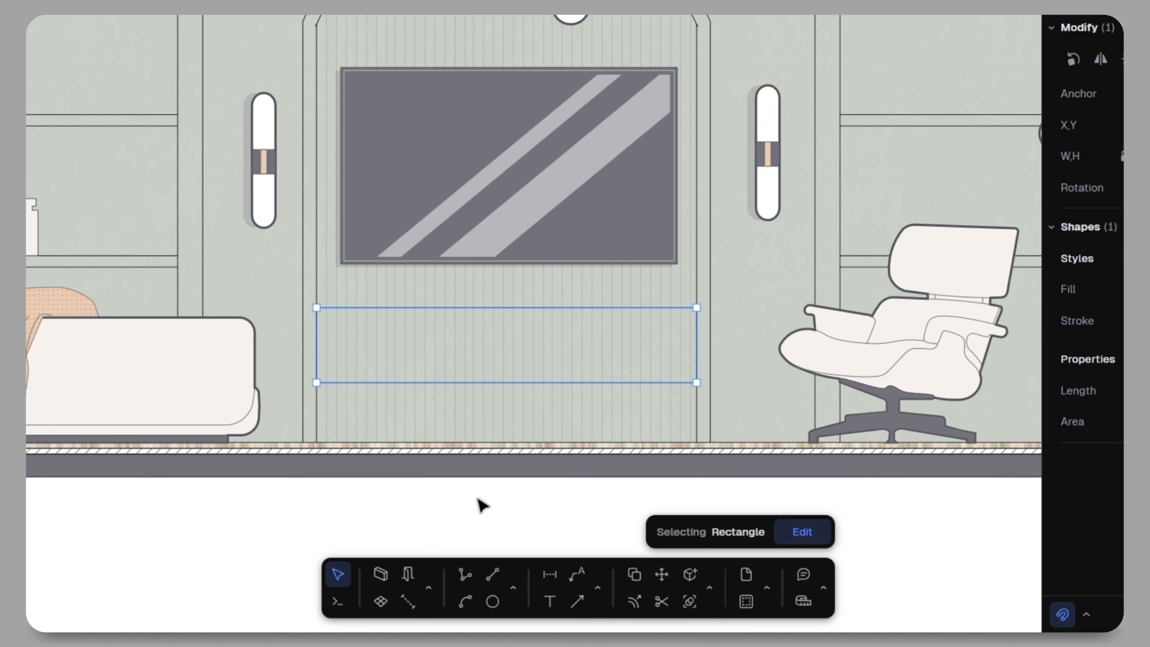
{"action": "left_click", "coordinate": [610, 500]}
- Draw a horizontal line just under the cabinet's top edge and a vertical line dividing the cabinet in half
{"action": "left_click", "coordinate": [490, 572]}
{"action": "scroll", "coordinate": [338, 328], "scroll_direction": "up", "scroll_amount": 5}
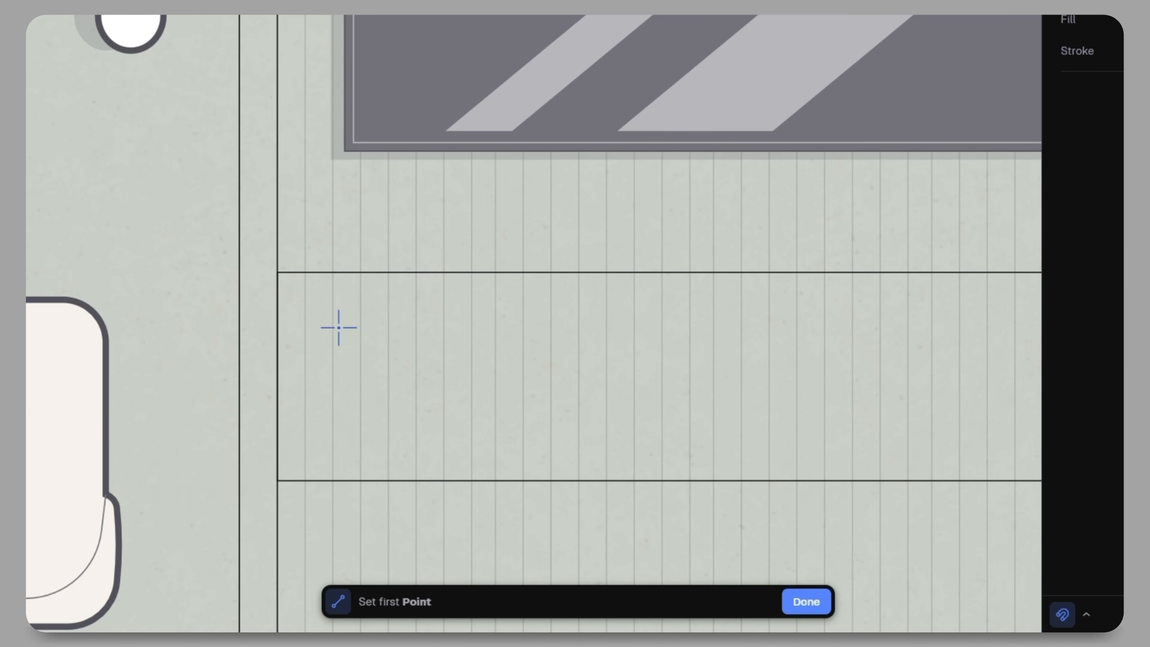
{"action": "left_click", "coordinate": [277, 286]}
{"action": "scroll", "coordinate": [341, 300], "scroll_direction": "down", "scroll_amount": 5}
{"action": "scroll", "coordinate": [663, 326], "scroll_direction": "up", "scroll_amount": 5}
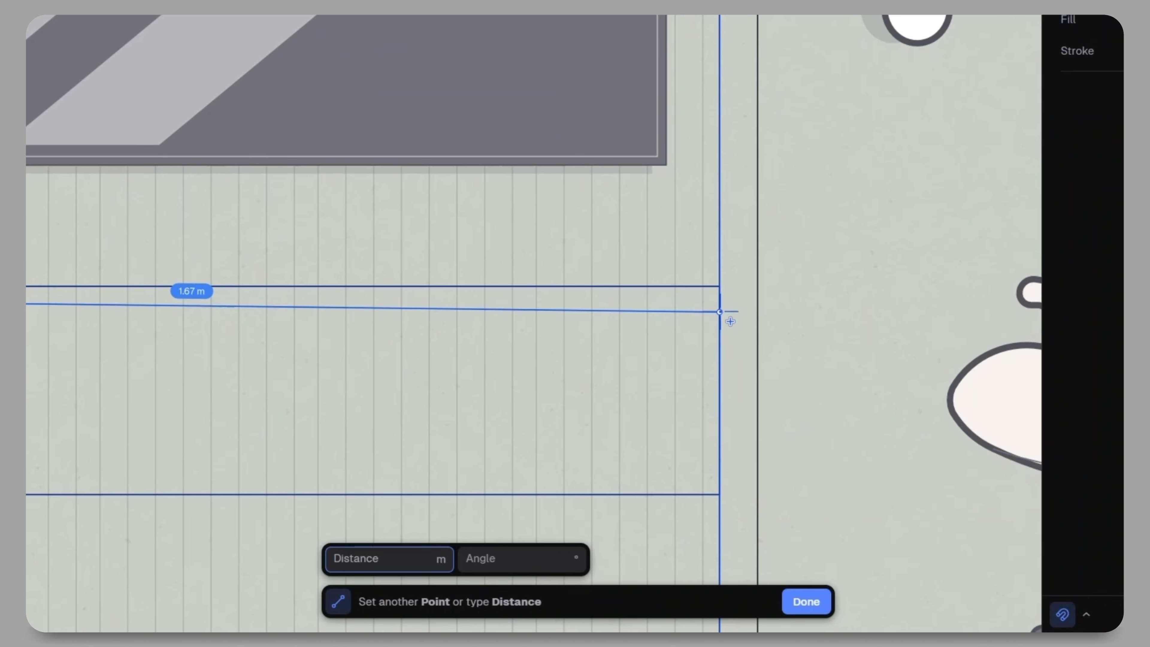
{"action": "left_click", "coordinate": [719, 299]}
{"action": "scroll", "coordinate": [760, 291], "scroll_direction": "down", "scroll_amount": 5}
{"action": "key", "text": "l"}
{"action": "left_click", "coordinate": [555, 294]}
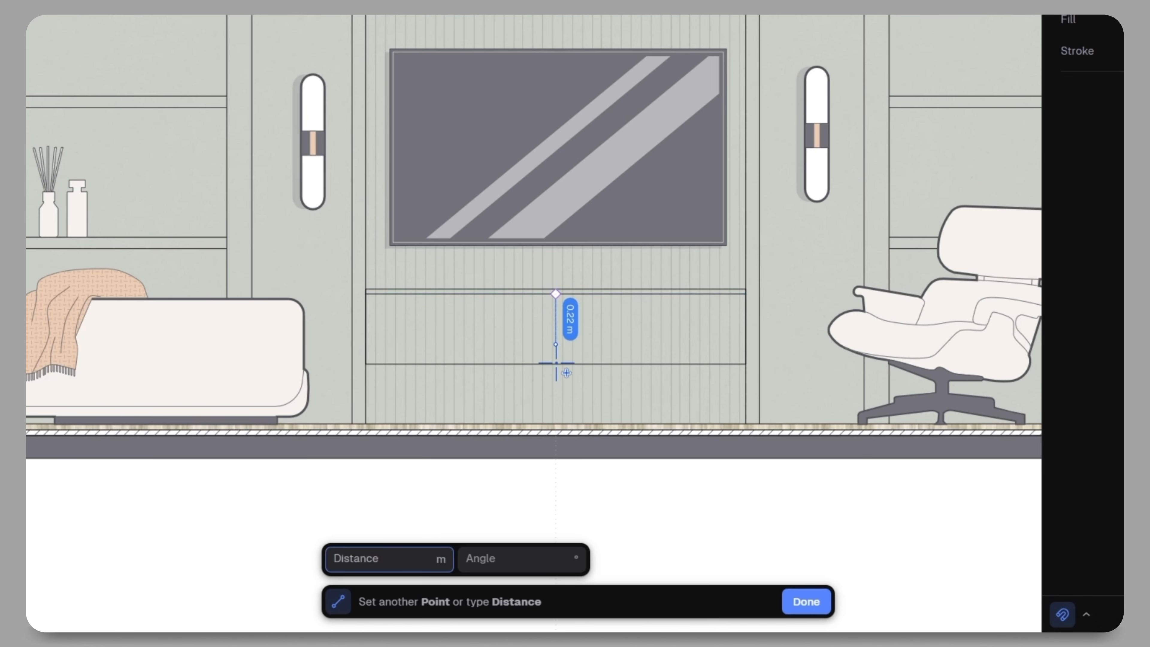
{"action": "left_click", "coordinate": [557, 364]}
- Draw an inset front rectangle in each half of the cabinet, with a slim rectangular handle near its upper edge
{"action": "key", "text": "r"}
{"action": "scroll", "coordinate": [564, 297], "scroll_direction": "up", "scroll_amount": 10}
{"action": "left_click", "coordinate": [426, 284]}
{"action": "scroll", "coordinate": [400, 275], "scroll_direction": "down", "scroll_amount": 10}
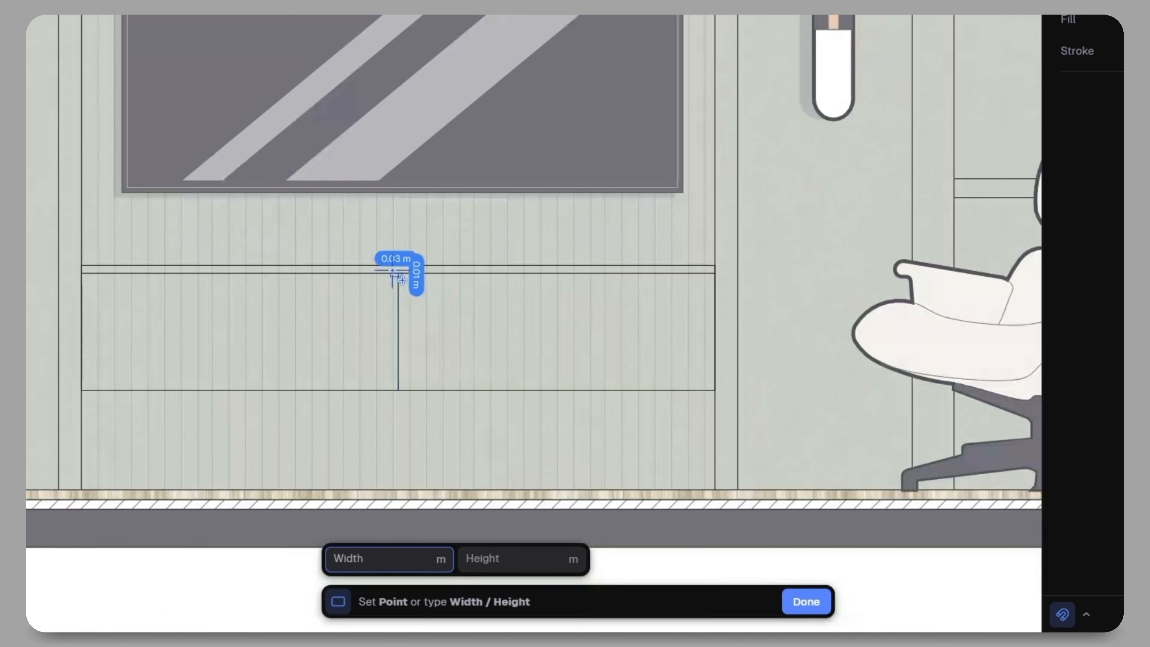
{"action": "scroll", "coordinate": [725, 385], "scroll_direction": "up", "scroll_amount": 8}
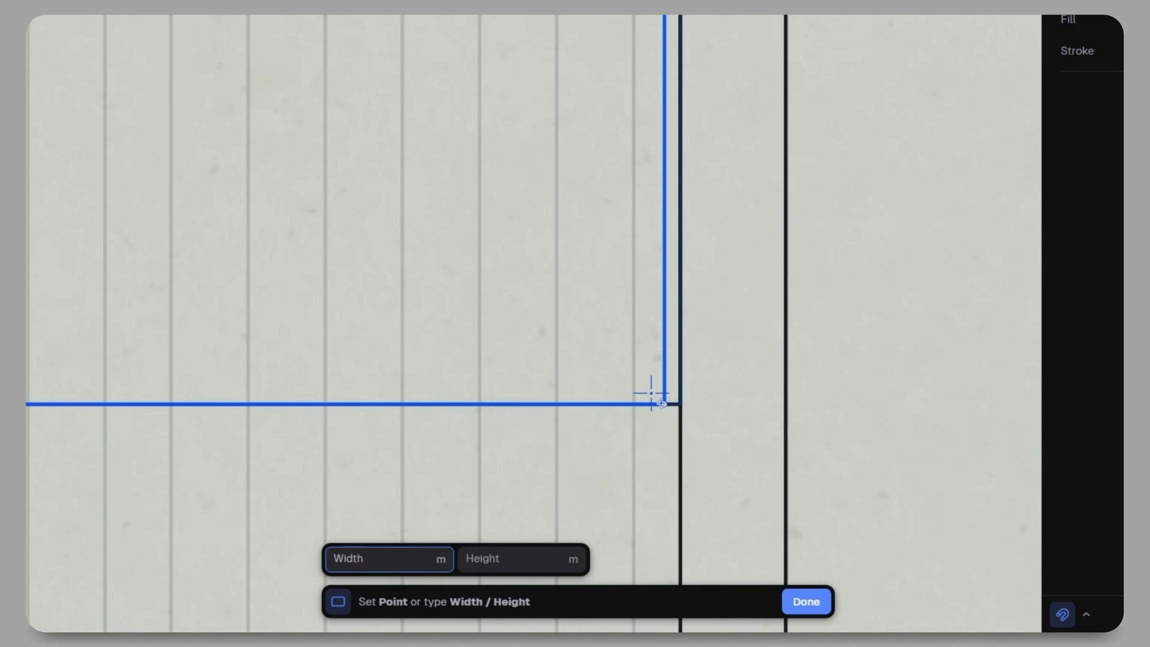
{"action": "left_click", "coordinate": [663, 380]}
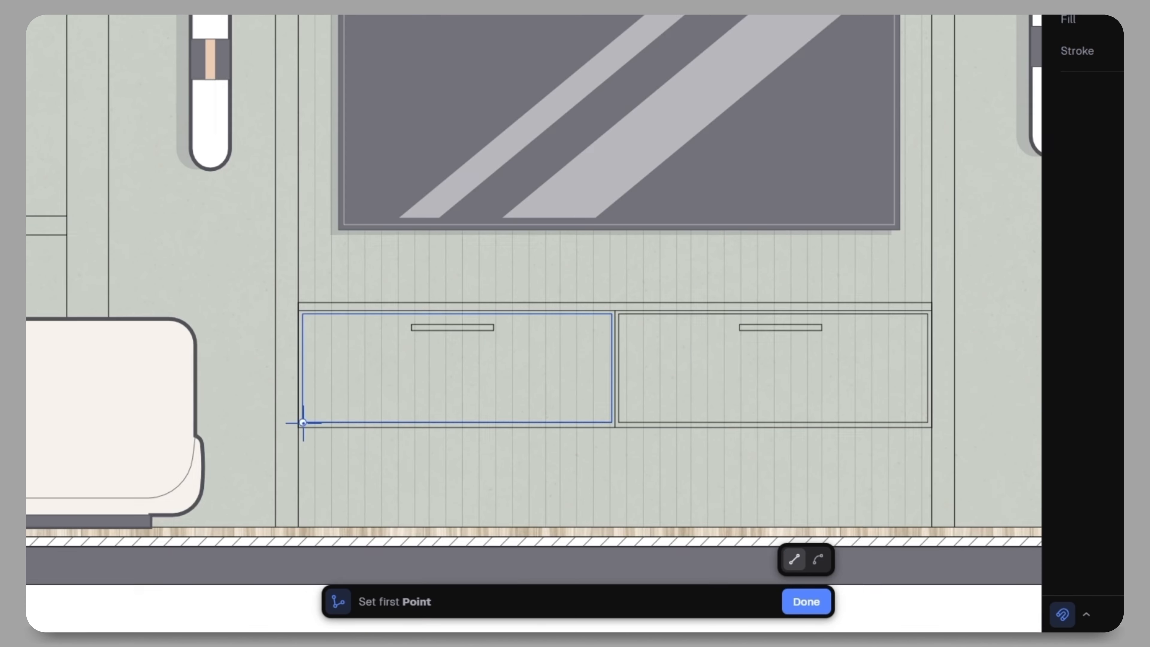
- Draw a polyline from the left front's lower corners to its upper midpoint as an opening symbol and repeat it on the right front
{"action": "left_click", "coordinate": [303, 422]}
{"action": "left_click", "coordinate": [462, 313]}
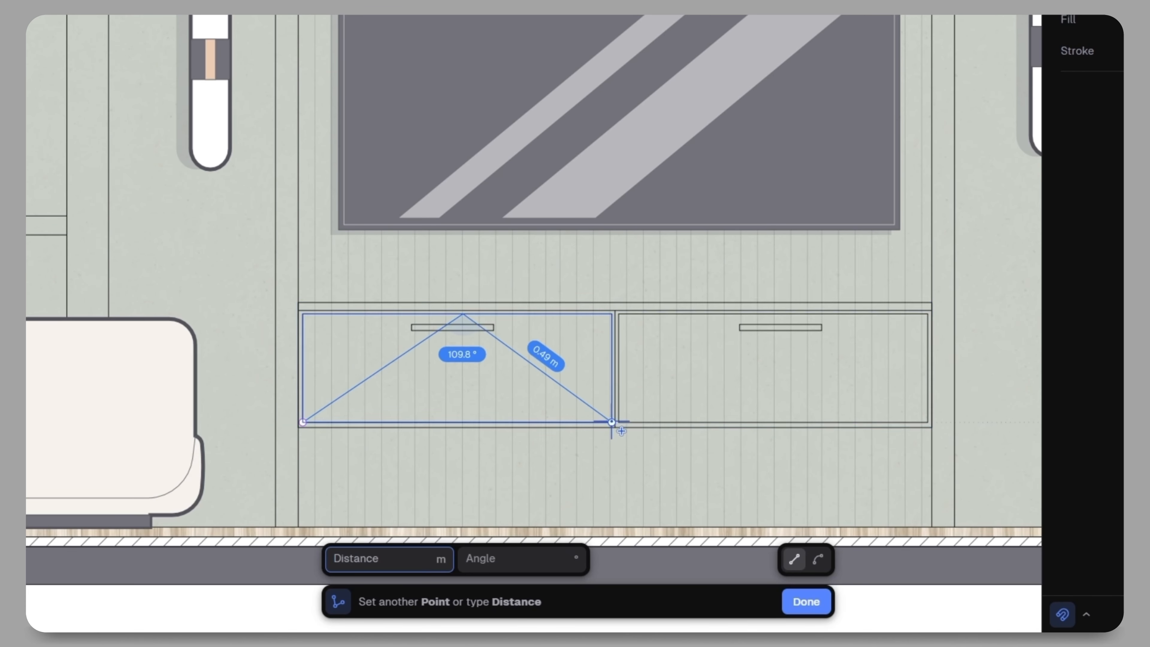
{"action": "left_click", "coordinate": [611, 422]}
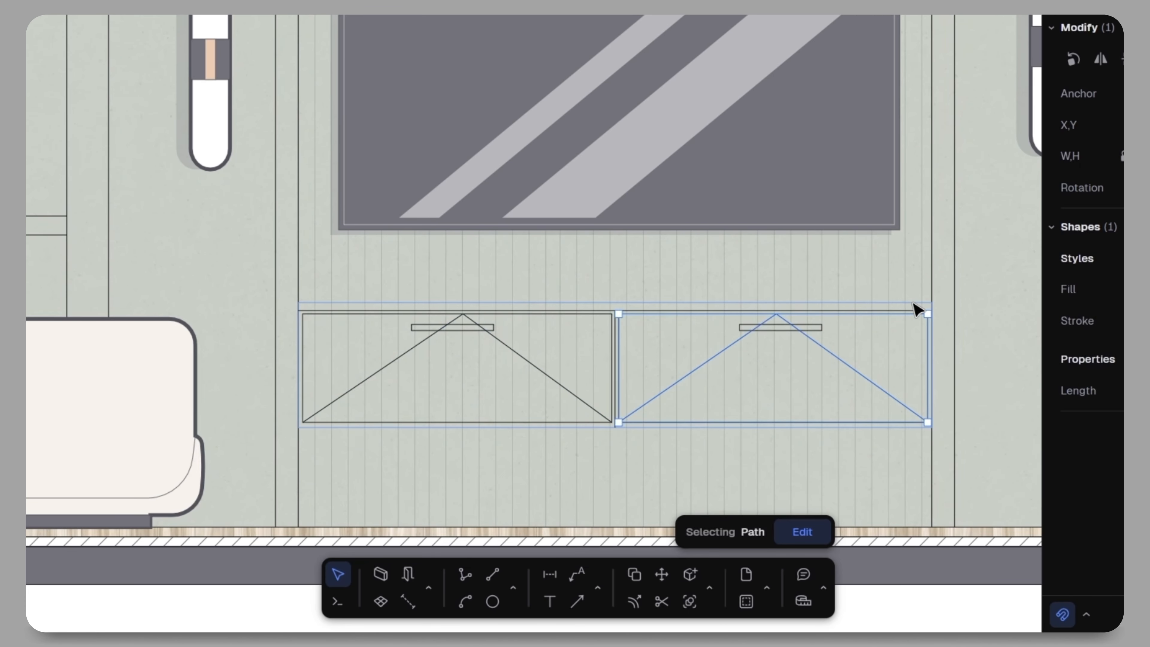
- Fill the cabinet's outer rectangle with a solid light brown colour
{"action": "left_click", "coordinate": [914, 310]}
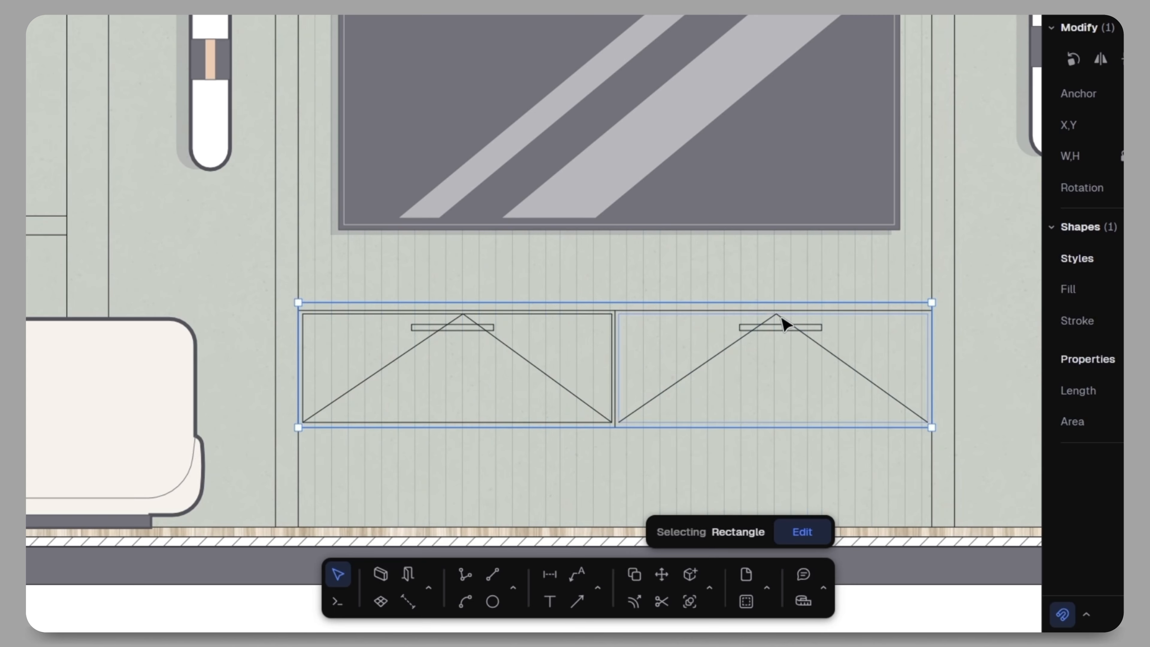
{"action": "mouse_move", "coordinate": [890, 303]}
{"action": "left_click", "coordinate": [1031, 292]}
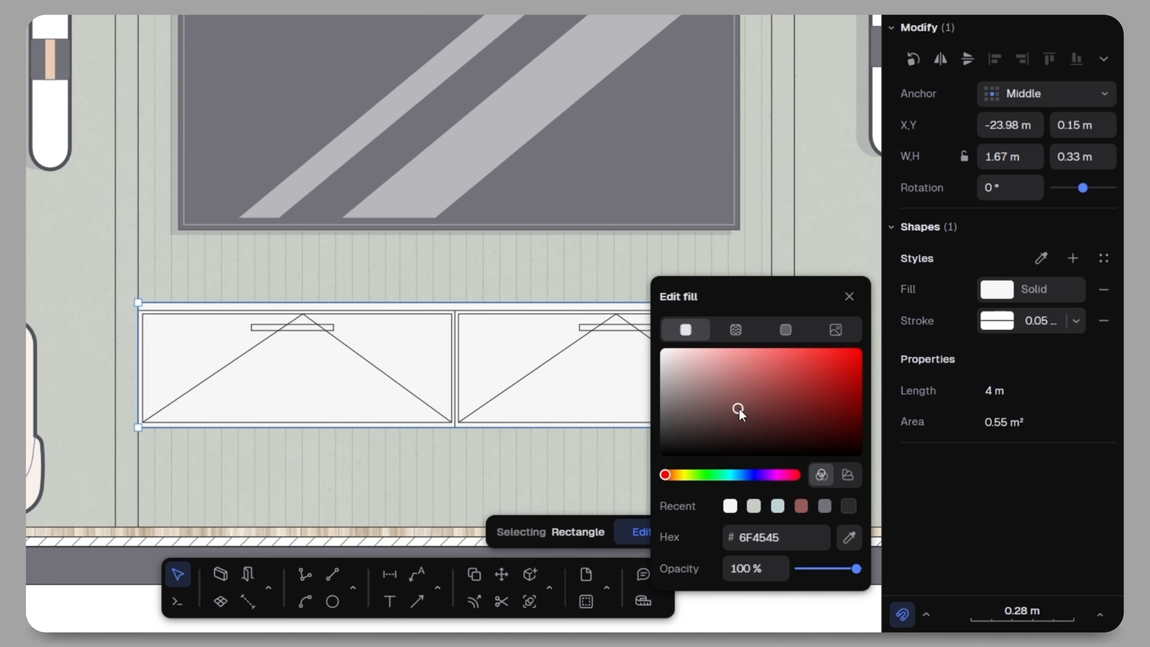
{"action": "left_click", "coordinate": [677, 475]}
{"action": "left_click", "coordinate": [711, 374]}
{"action": "left_click", "coordinate": [713, 377]}
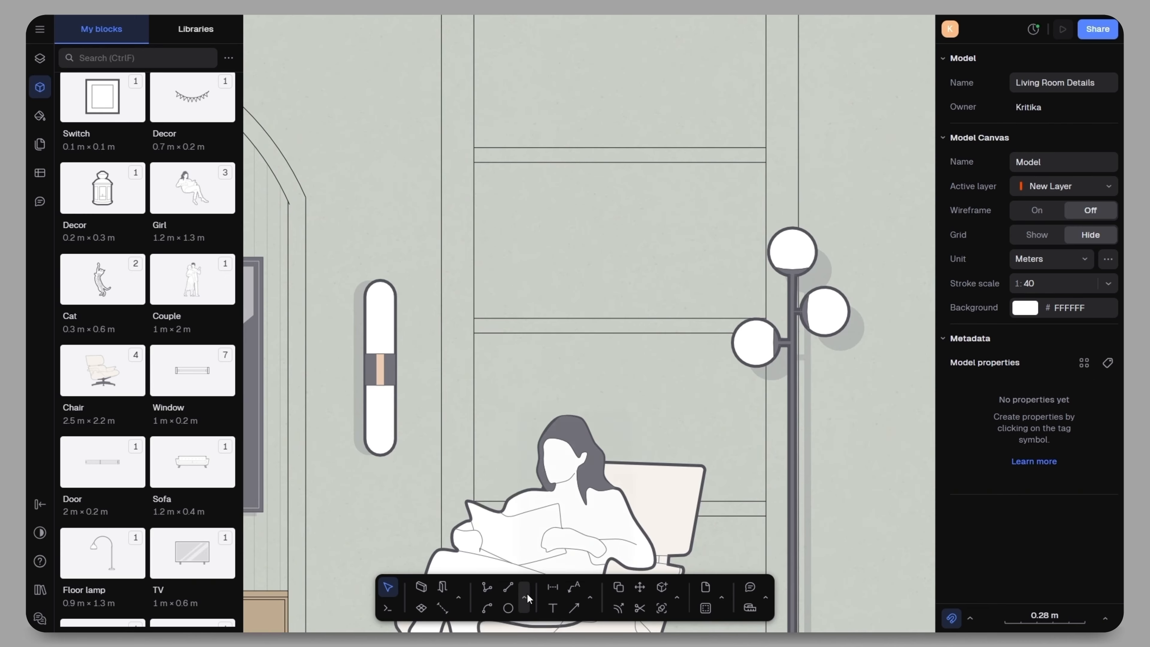
- Draw a white-filled book rectangle about 0.07 by 0.29 m on the right unit's upper shelf, against the side panel
{"action": "left_click", "coordinate": [523, 596]}
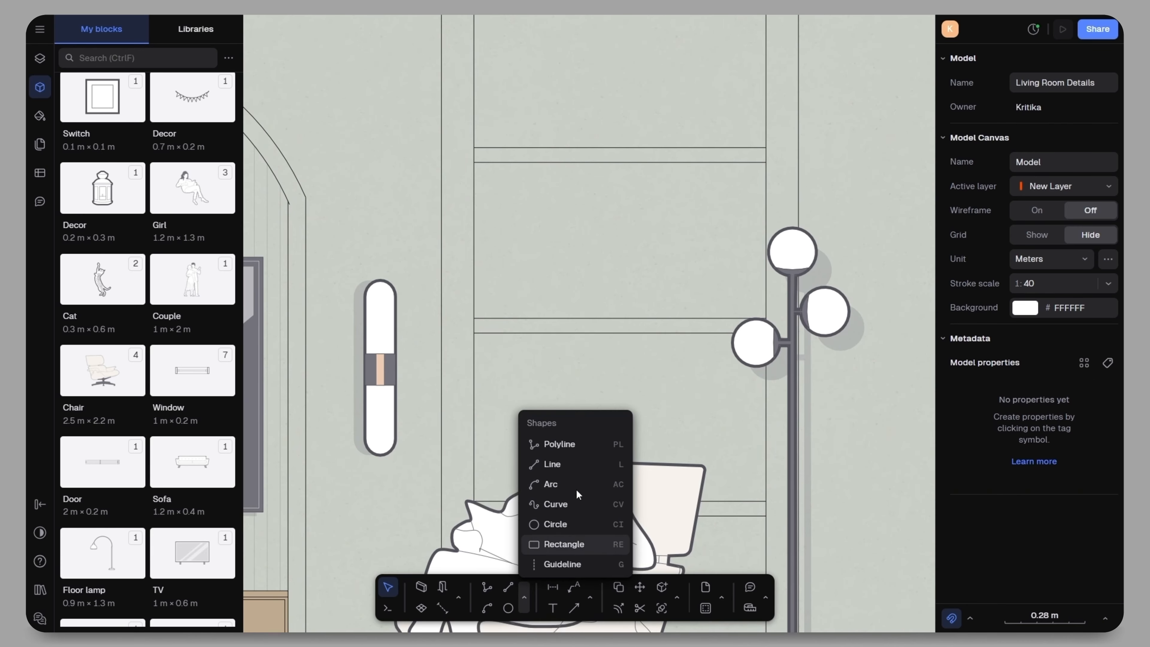
{"action": "left_click", "coordinate": [564, 544]}
{"action": "left_click_drag", "start_coordinate": [765, 147], "coordinate": [746, 62]}
{"action": "left_click", "coordinate": [1057, 367]}
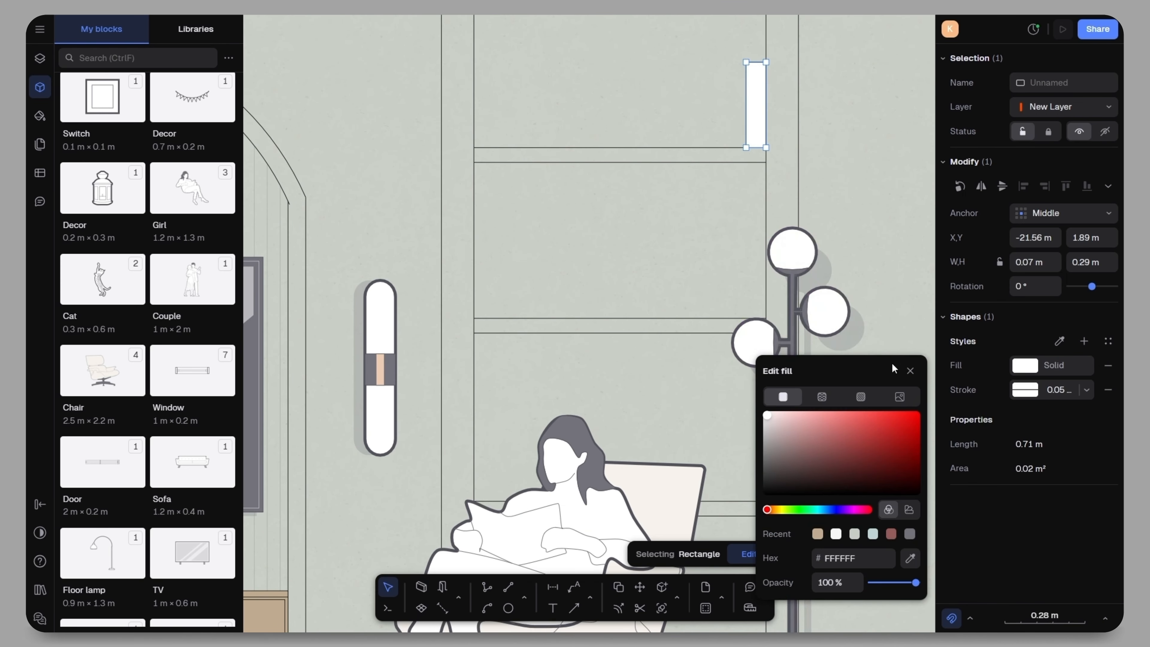
{"action": "left_click", "coordinate": [910, 370]}
{"action": "scroll", "coordinate": [720, 324], "scroll_direction": "down", "scroll_amount": 5}
{"action": "left_click", "coordinate": [844, 313]}
{"action": "scroll", "coordinate": [720, 234], "scroll_direction": "up", "scroll_amount": 10}
- Duplicate the book rectangle into a row of four adjoining books, varying their heights and widths
{"action": "left_click", "coordinate": [712, 233]}
{"action": "key", "text": "ctrl+d"}
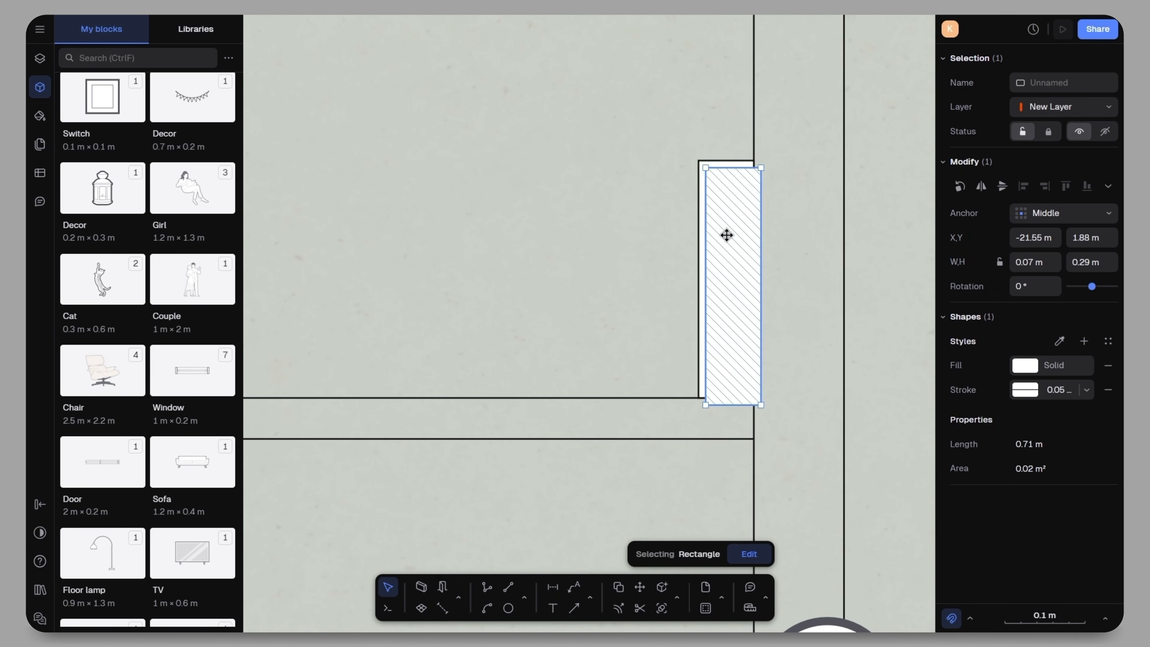
{"action": "left_click_drag", "start_coordinate": [726, 235], "coordinate": [664, 229]}
{"action": "left_click_drag", "start_coordinate": [674, 160], "coordinate": [675, 203]}
{"action": "mouse_move", "coordinate": [643, 237]}
{"action": "left_mouse_down"}
{"action": "mouse_move", "coordinate": [657, 236]}
{"action": "mouse_move", "coordinate": [630, 230]}
{"action": "left_mouse_up"}
{"action": "key", "text": "ctrl+d"}
{"action": "left_click_drag", "start_coordinate": [640, 203], "coordinate": [639, 185]}
{"action": "left_click_drag", "start_coordinate": [623, 244], "coordinate": [587, 244]}
{"action": "key", "text": "ctrl+d"}
{"action": "left_click_drag", "start_coordinate": [593, 185], "coordinate": [592, 160]}
- Add a fifth book measuring 0.05 by 0.29 m and rotate it to lean against the row
{"action": "left_click_drag", "start_coordinate": [597, 239], "coordinate": [508, 264]}
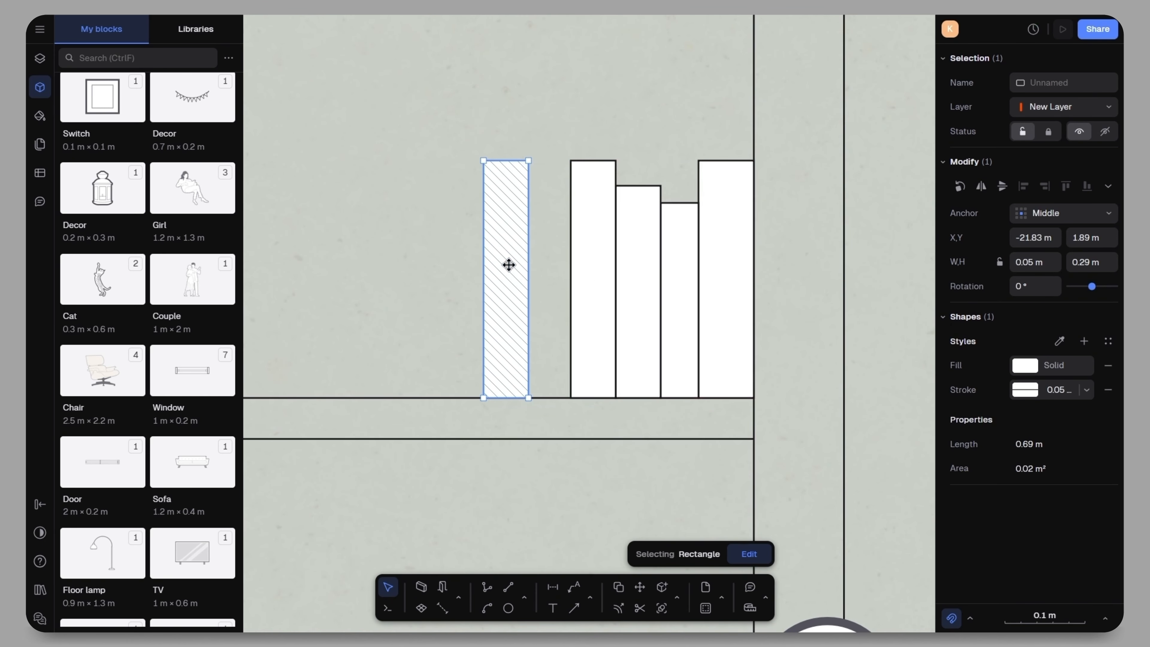
{"action": "mouse_move", "coordinate": [531, 413]}
{"action": "left_mouse_down"}
{"action": "mouse_move", "coordinate": [501, 403]}
{"action": "mouse_move", "coordinate": [479, 413]}
{"action": "left_mouse_up"}
{"action": "left_click", "coordinate": [546, 419]}
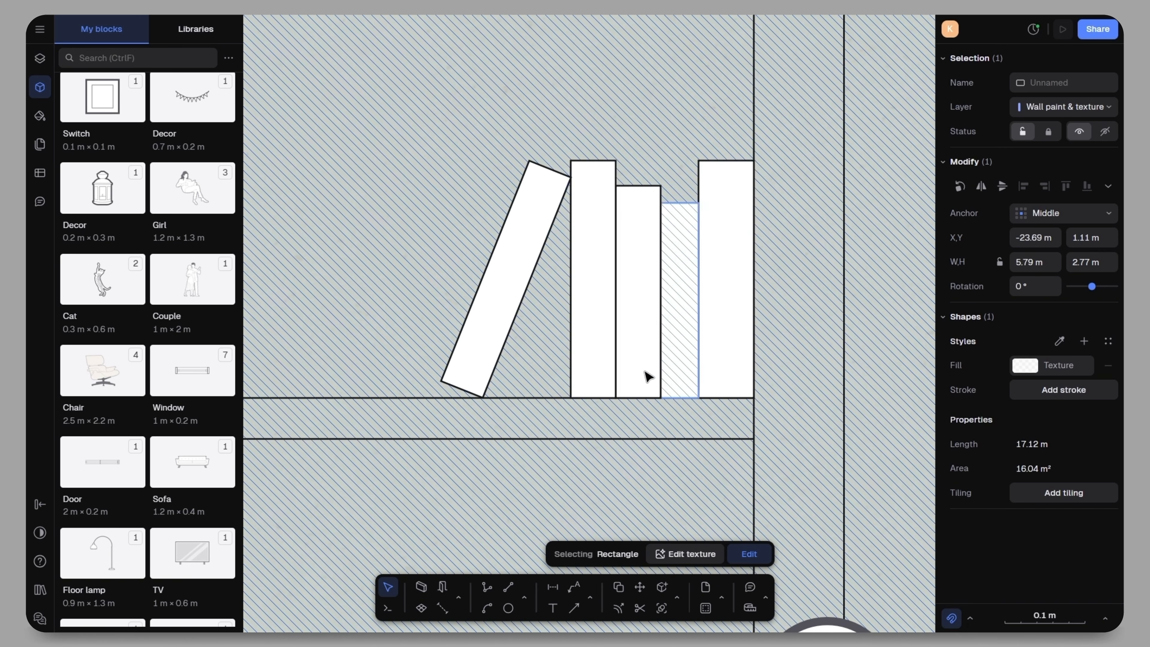
{"action": "scroll", "coordinate": [642, 313], "scroll_direction": "down", "scroll_amount": 10}
{"action": "left_click", "coordinate": [750, 428]}
{"action": "middle_click_drag", "start_coordinate": [751, 427], "coordinate": [844, 377]}
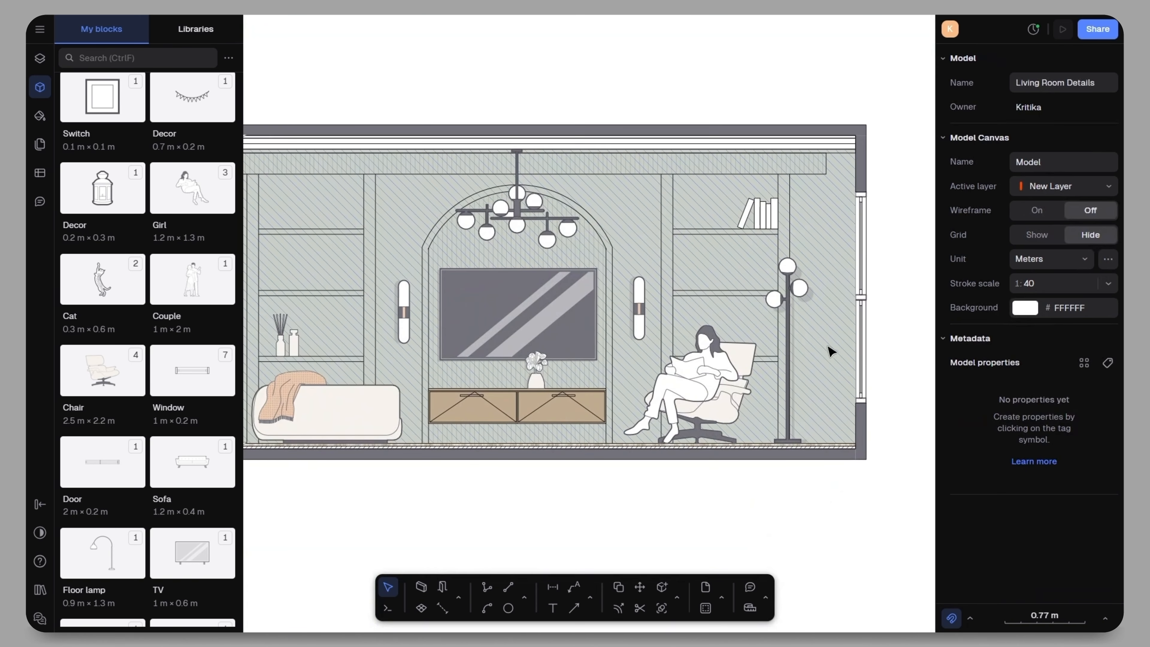
- Dimension the right wall's height from the floor to the window's lower edge, offset about 0.23 m outside the room
{"action": "scroll", "coordinate": [826, 349], "scroll_direction": "down", "scroll_amount": 5}
{"action": "middle_click_drag", "start_coordinate": [693, 341], "coordinate": [632, 323]}
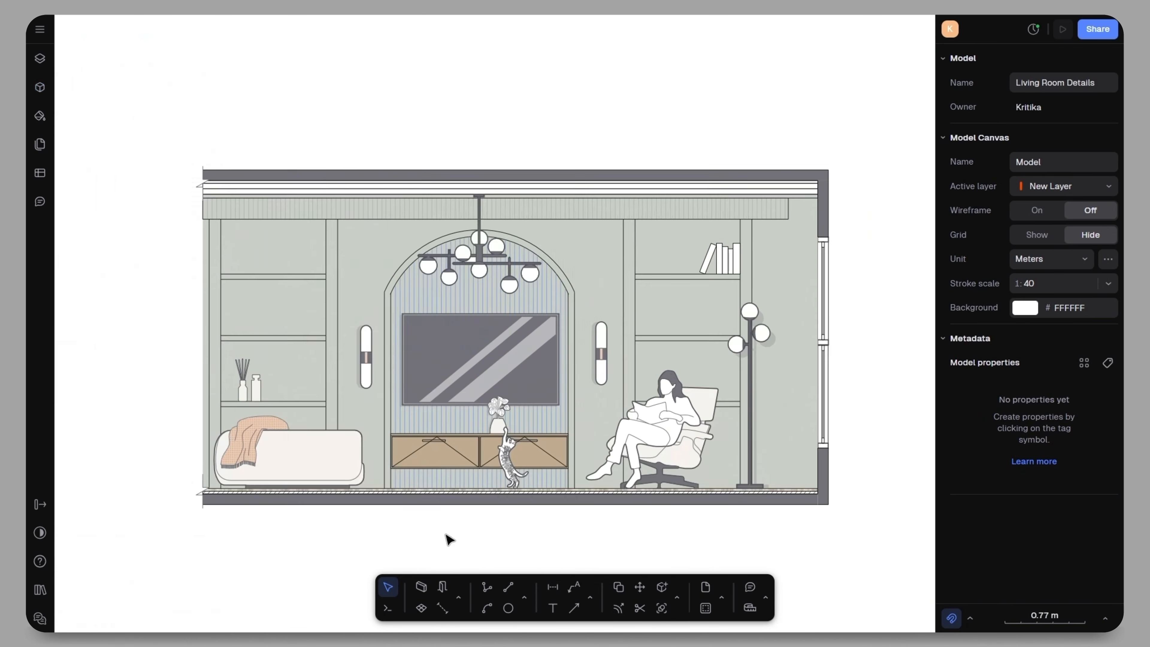
{"action": "left_click", "coordinate": [552, 586]}
{"action": "scroll", "coordinate": [859, 490], "scroll_direction": "up", "scroll_amount": 10}
{"action": "left_click", "coordinate": [671, 298]}
{"action": "left_click", "coordinate": [671, 484]}
{"action": "left_click", "coordinate": [782, 430]}
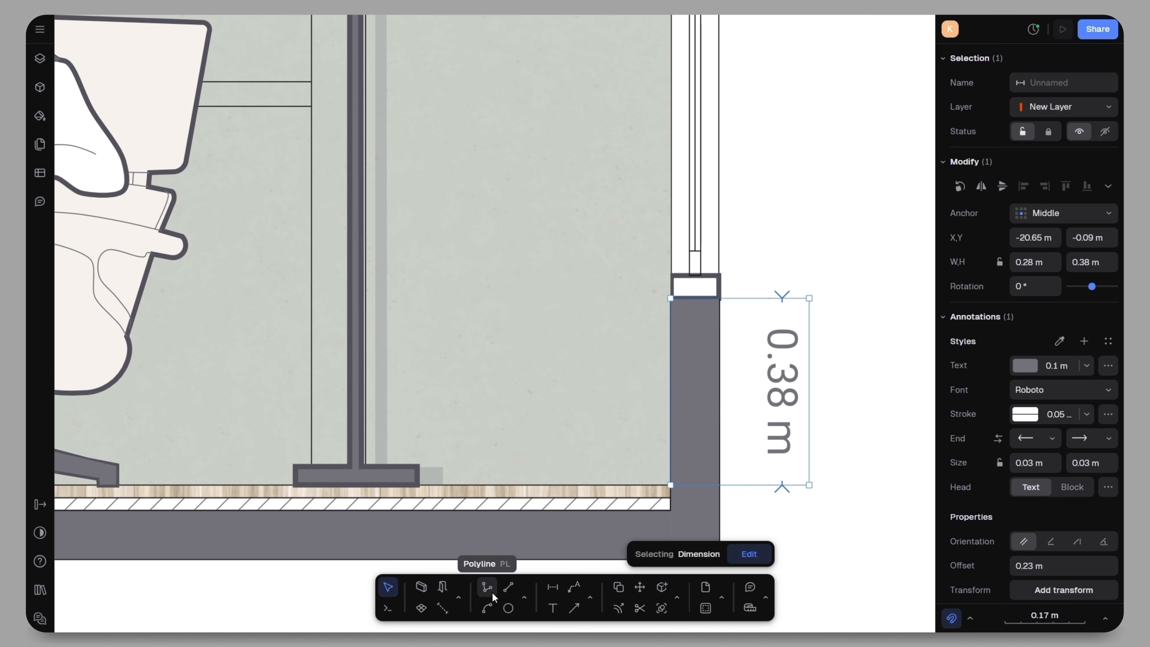
- Dimension the right wall's window height and the wall above it, in line with the floor-to-window dimension
{"action": "left_click", "coordinate": [552, 586]}
{"action": "scroll", "coordinate": [658, 385], "scroll_direction": "down", "scroll_amount": 3}
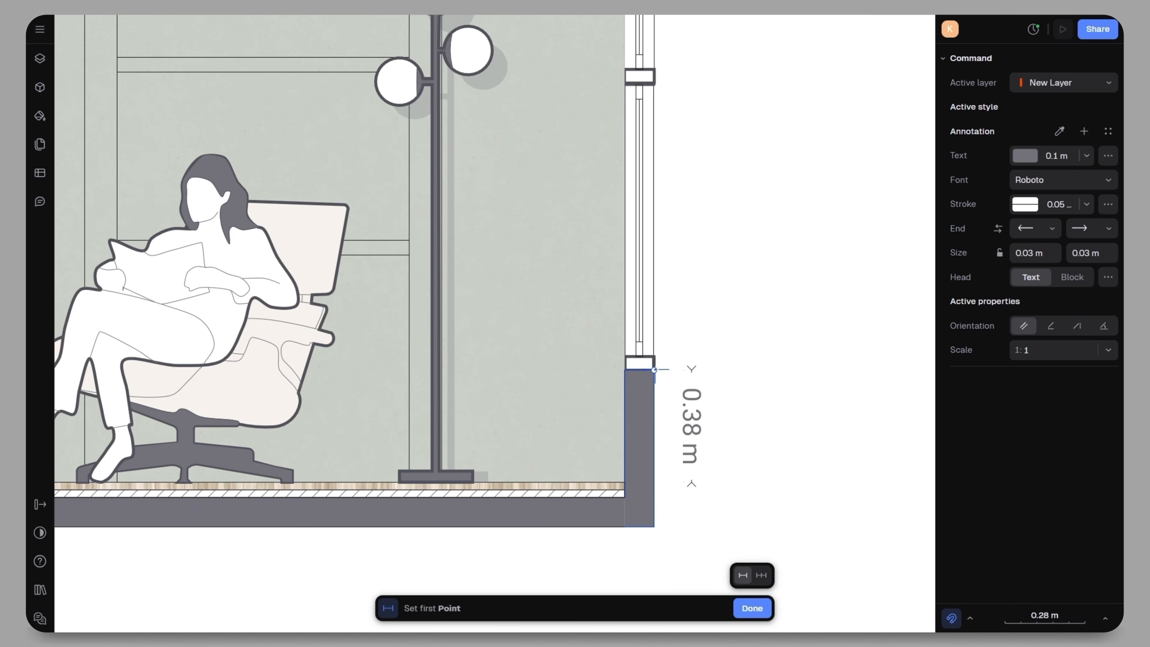
{"action": "left_click", "coordinate": [654, 369]}
{"action": "scroll", "coordinate": [615, 68], "scroll_direction": "up", "scroll_amount": 5}
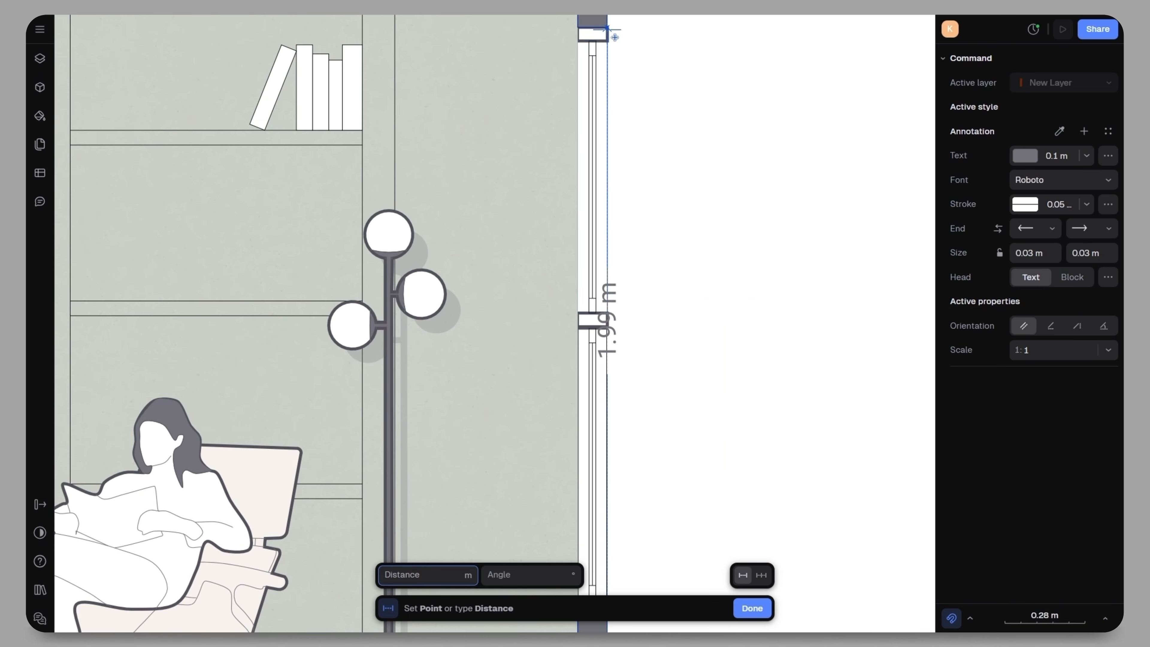
{"action": "left_click", "coordinate": [606, 29]}
{"action": "scroll", "coordinate": [670, 193], "scroll_direction": "down", "scroll_amount": 5}
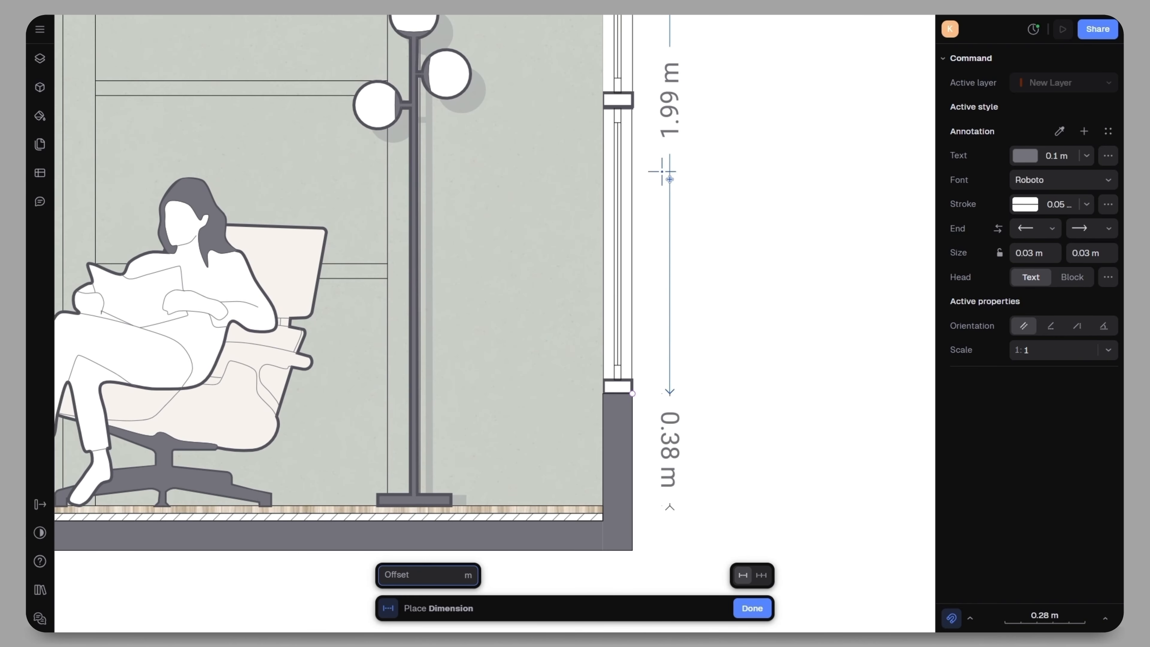
{"action": "left_click", "coordinate": [671, 192]}
{"action": "scroll", "coordinate": [721, 167], "scroll_direction": "down", "scroll_amount": 5}
{"action": "scroll", "coordinate": [669, 223], "scroll_direction": "up", "scroll_amount": 4}
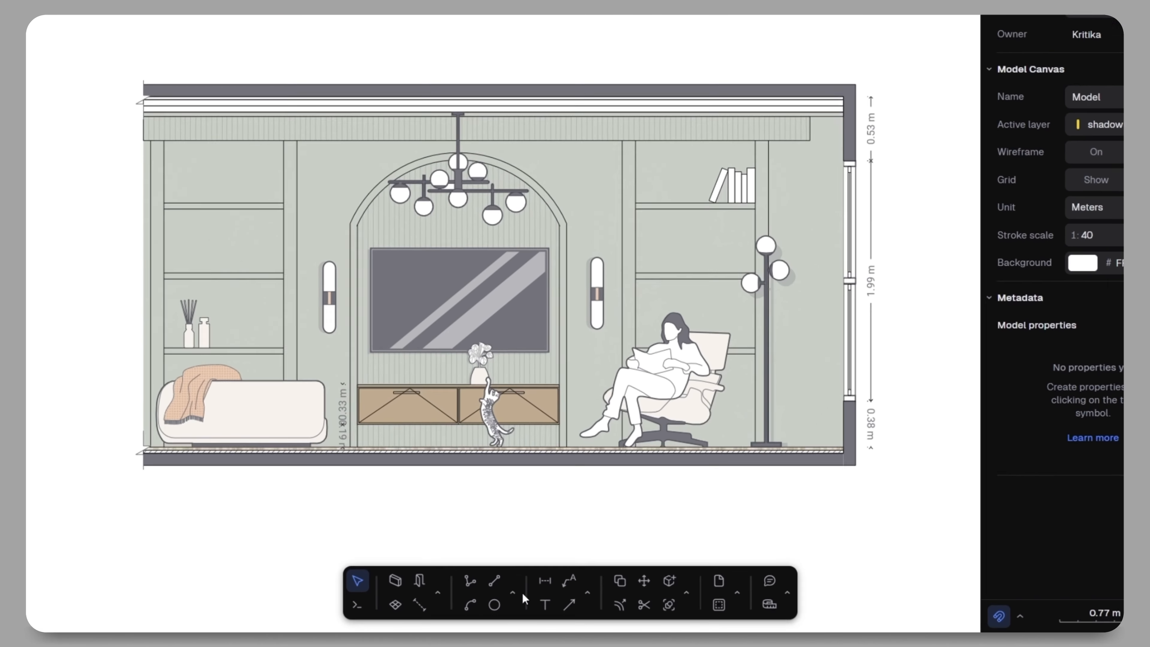
- Draw a rectangle about 0.99 by 0.09 m directly beneath the left unit's middle shelf, spanning between the side panels
{"action": "left_click", "coordinate": [527, 596]}
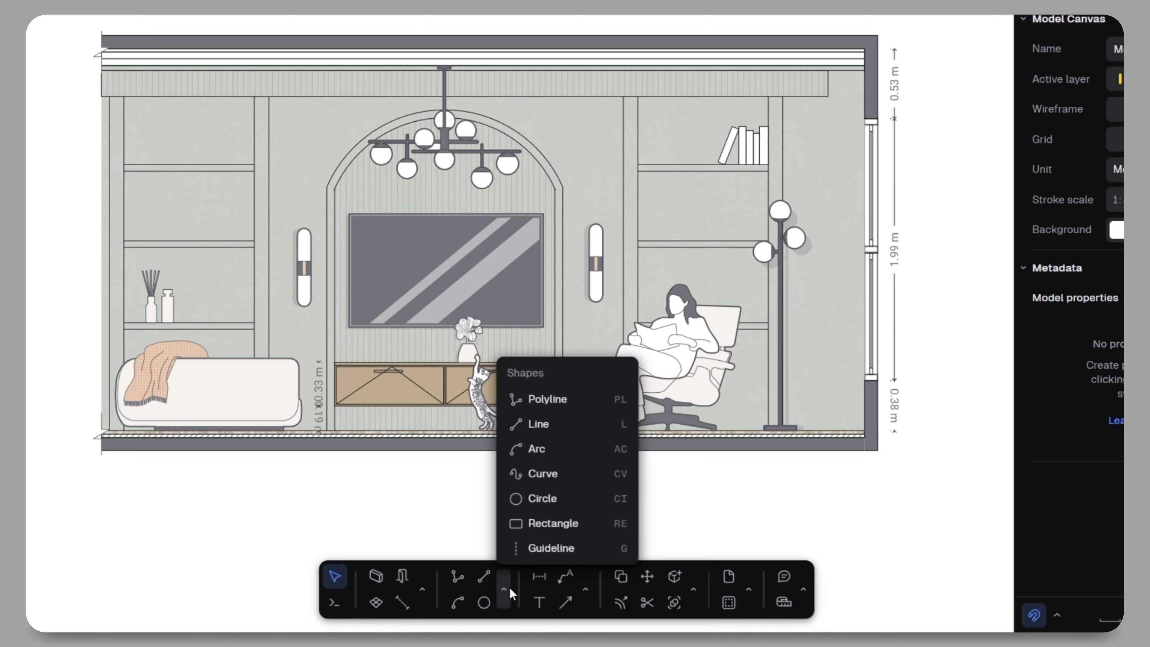
{"action": "left_click", "coordinate": [515, 523]}
{"action": "scroll", "coordinate": [115, 189], "scroll_direction": "up", "scroll_amount": 5}
{"action": "left_click", "coordinate": [139, 350]}
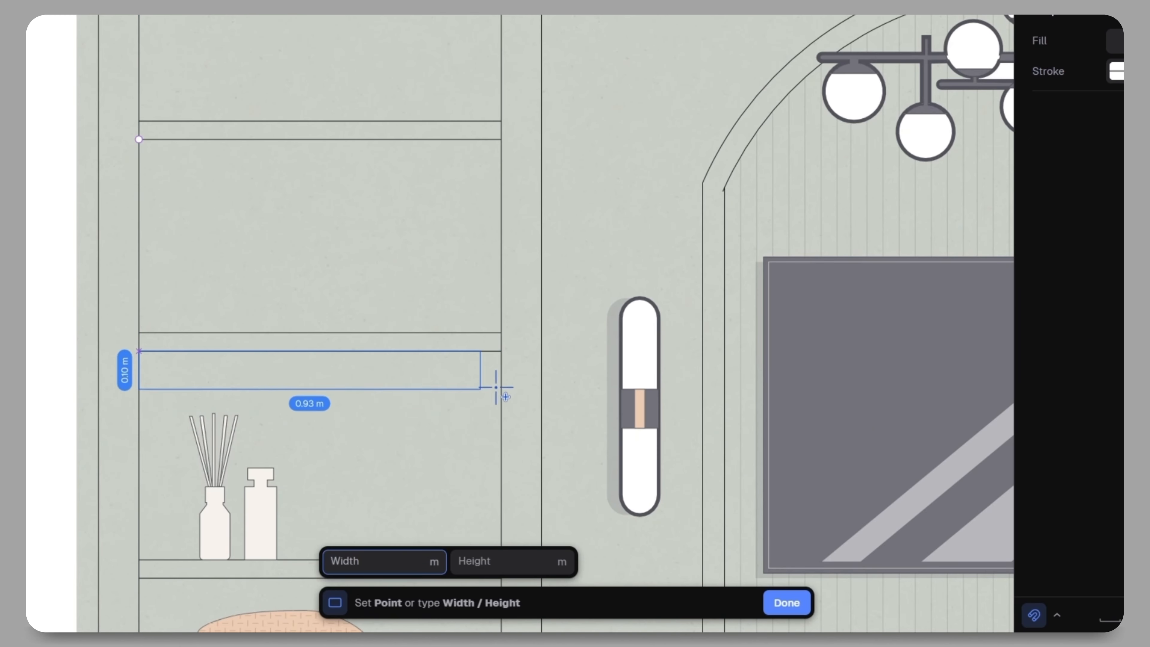
{"action": "left_click", "coordinate": [501, 384]}
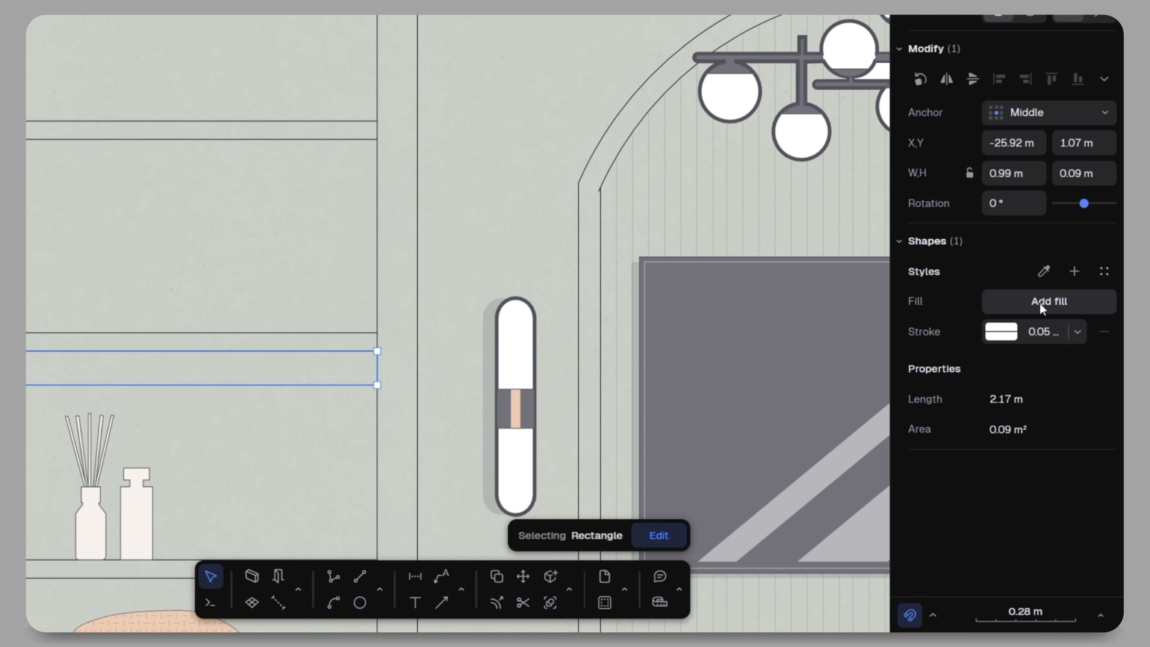
- Fill the strip beneath the shelf with black at reduced opacity and remove its stroke to form a shadow
{"action": "left_click", "coordinate": [1039, 302]}
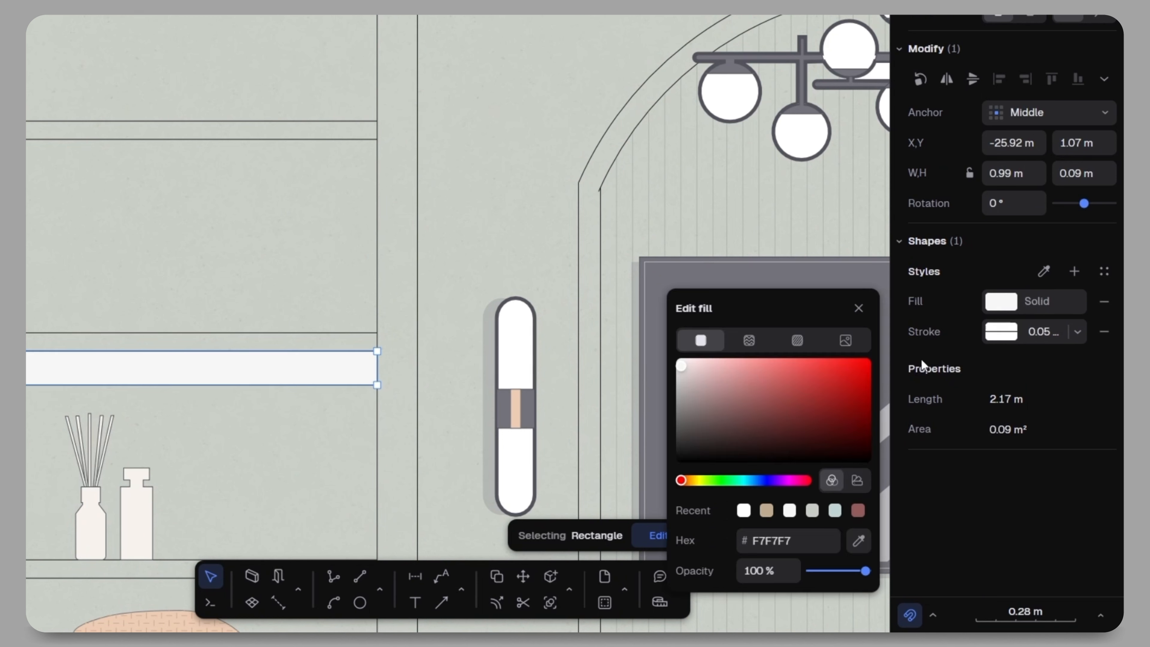
{"action": "left_click_drag", "start_coordinate": [645, 503], "coordinate": [646, 505]}
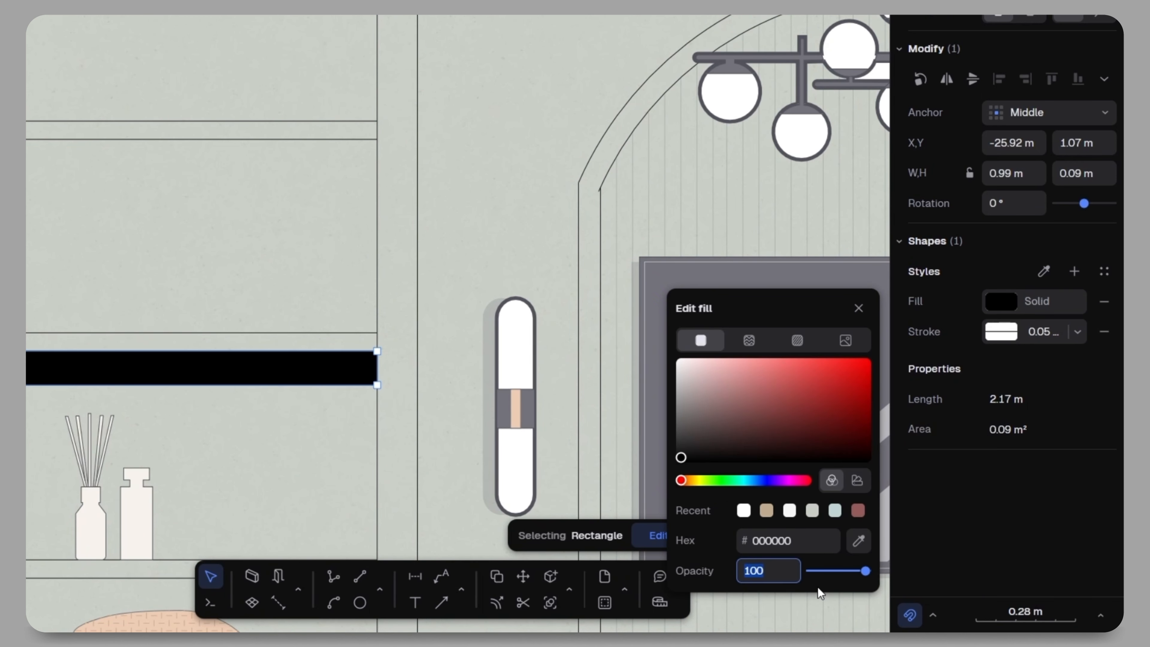
{"action": "key", "text": "Return"}
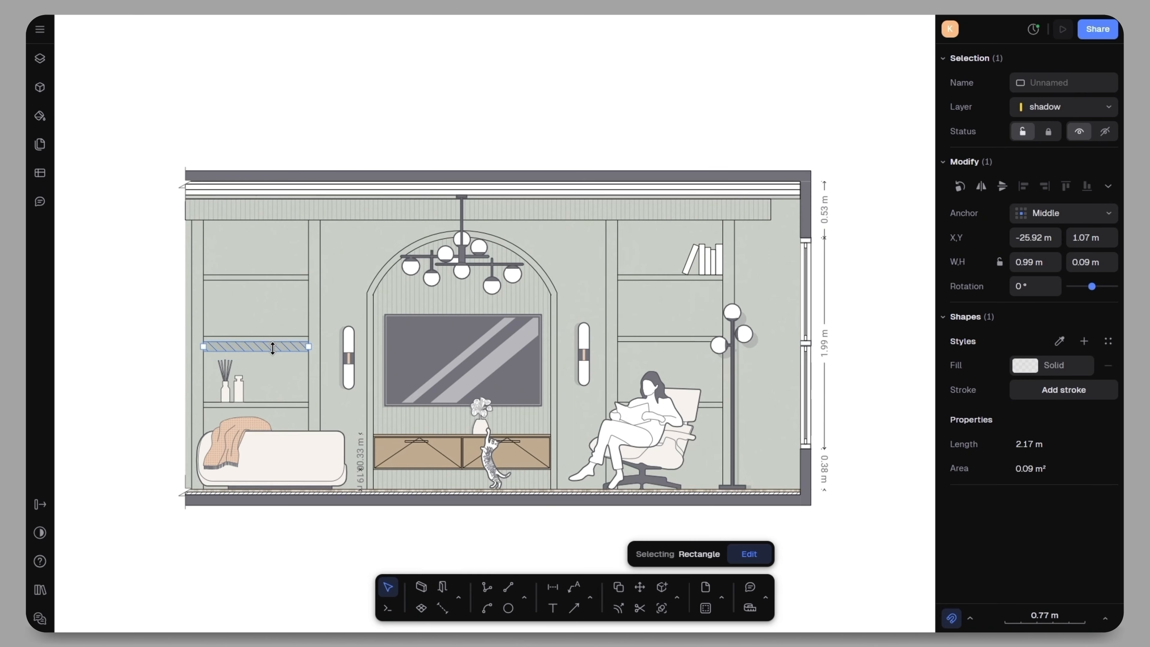
- Copy the shadow strip to the undersides of the left unit's upper and lower shelves
{"action": "key", "text": "ctrl+v"}
{"action": "scroll", "coordinate": [253, 351], "scroll_direction": "up", "scroll_amount": 5}
{"action": "mouse_move", "coordinate": [267, 362]}
{"action": "left_mouse_down"}
{"action": "mouse_move", "coordinate": [231, 174]}
{"action": "mouse_move", "coordinate": [244, 174]}
{"action": "left_mouse_up"}
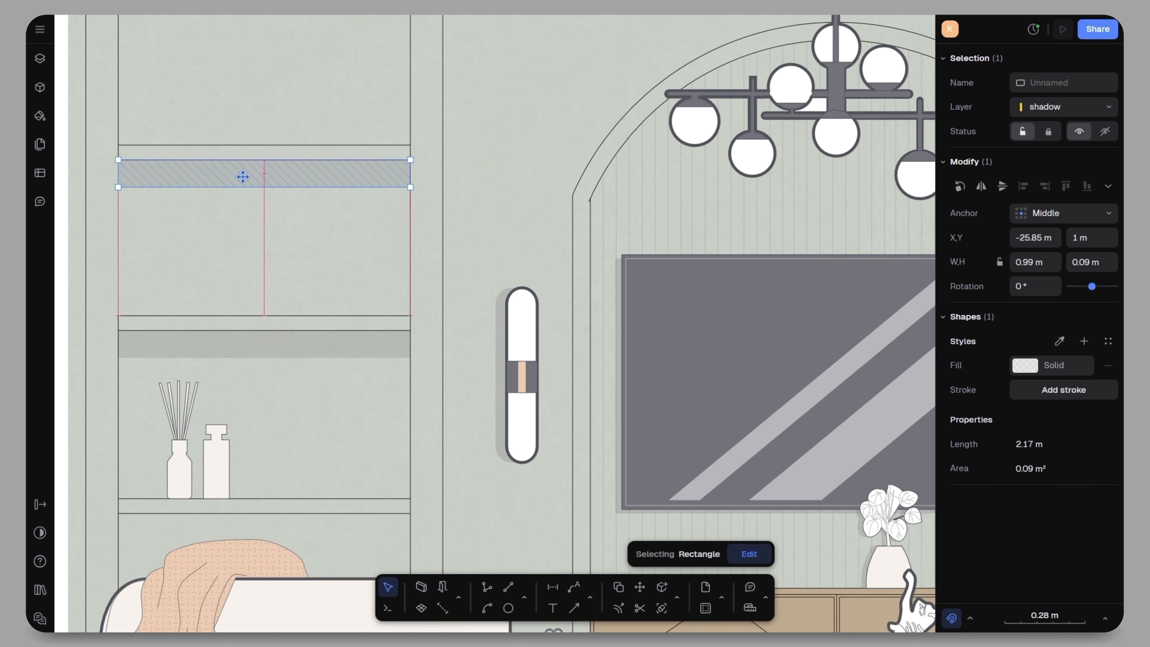
{"action": "scroll", "coordinate": [326, 259], "scroll_direction": "down", "scroll_amount": 5}
{"action": "scroll", "coordinate": [292, 219], "scroll_direction": "up", "scroll_amount": 3}
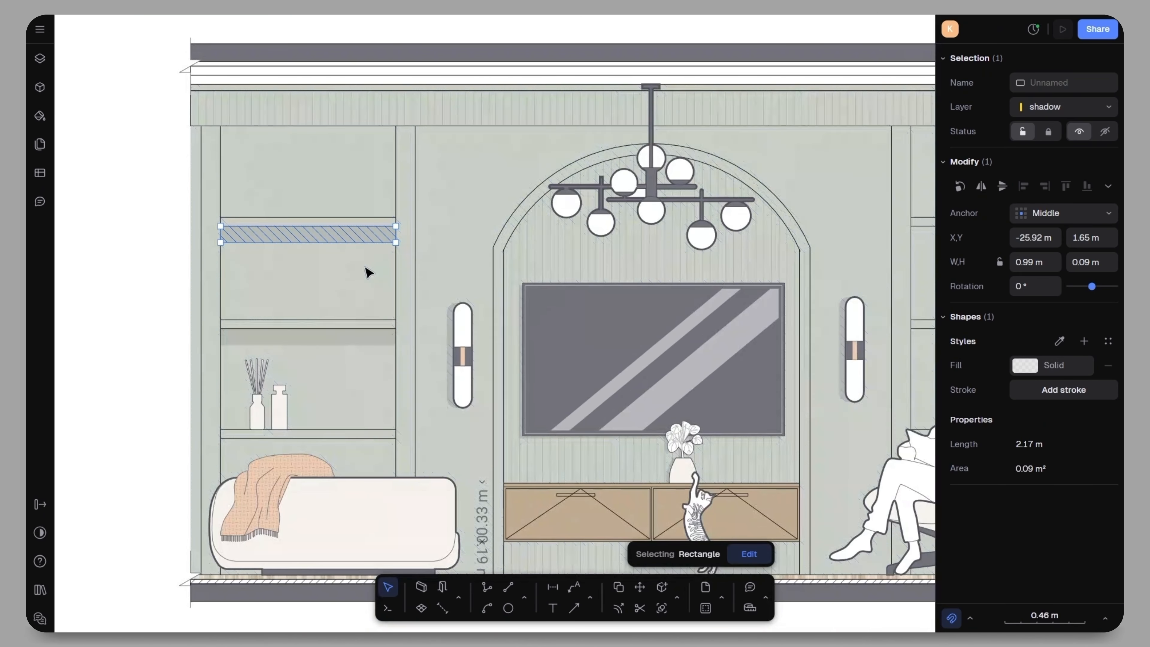
{"action": "left_click_drag", "start_coordinate": [310, 234], "coordinate": [303, 441]}
{"action": "left_click", "coordinate": [150, 393]}
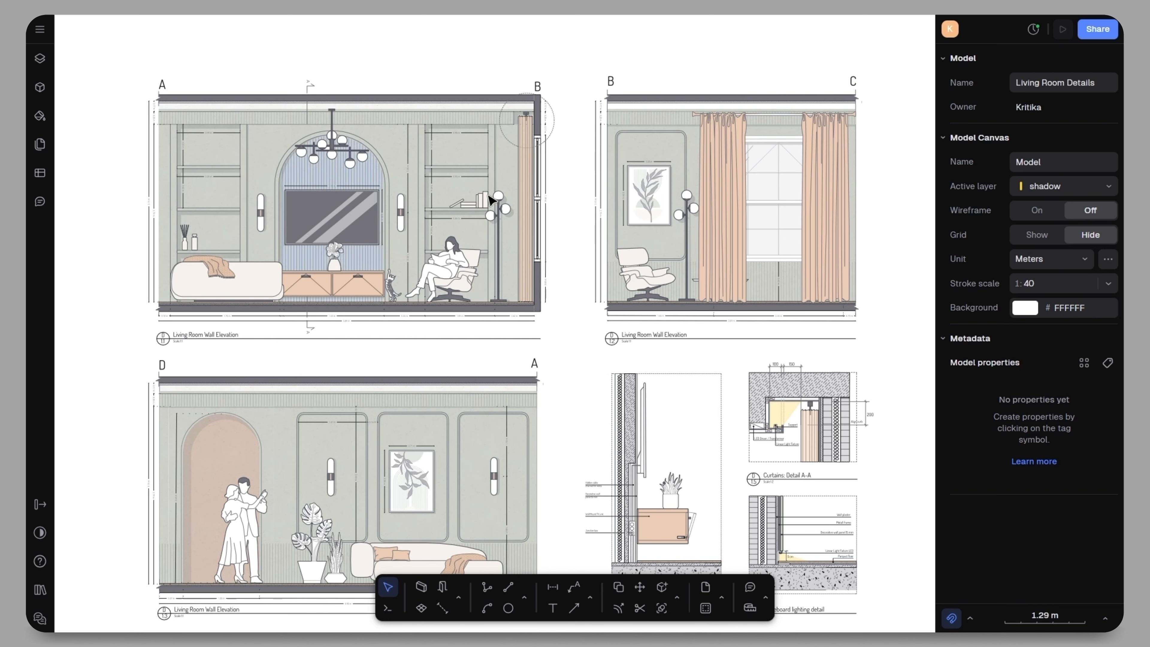
- Try other fill colours, such as 705252, on the seated girl block's People Section style and return it to white FFFFFF
{"action": "left_click", "coordinate": [434, 273]}
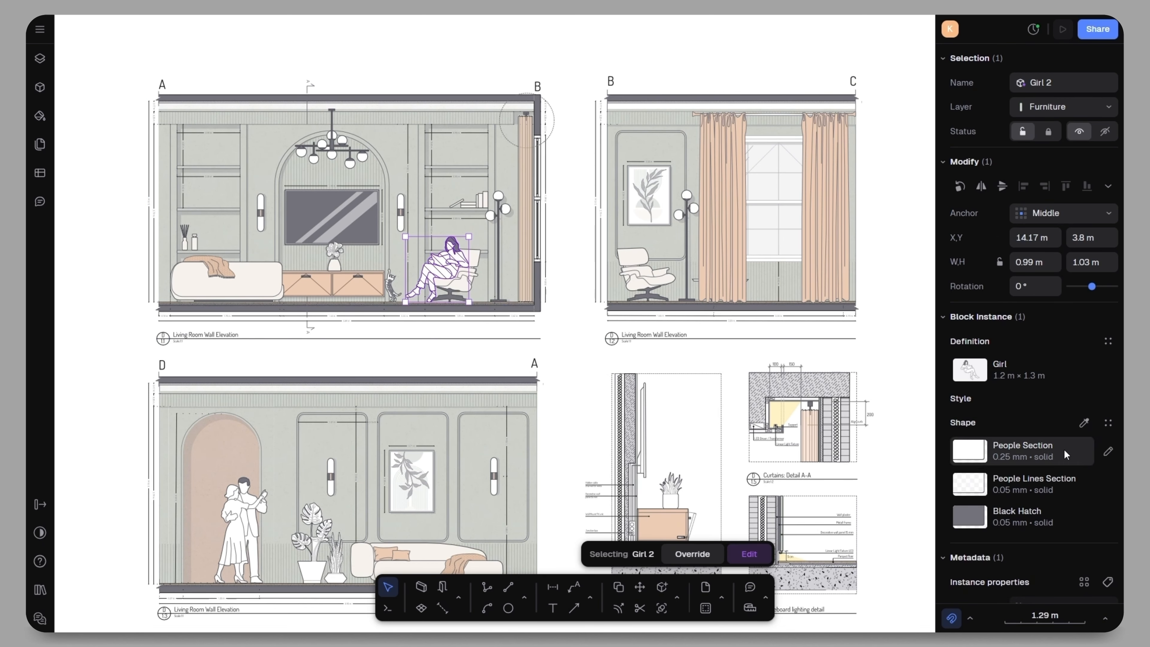
{"action": "left_click", "coordinate": [1041, 450]}
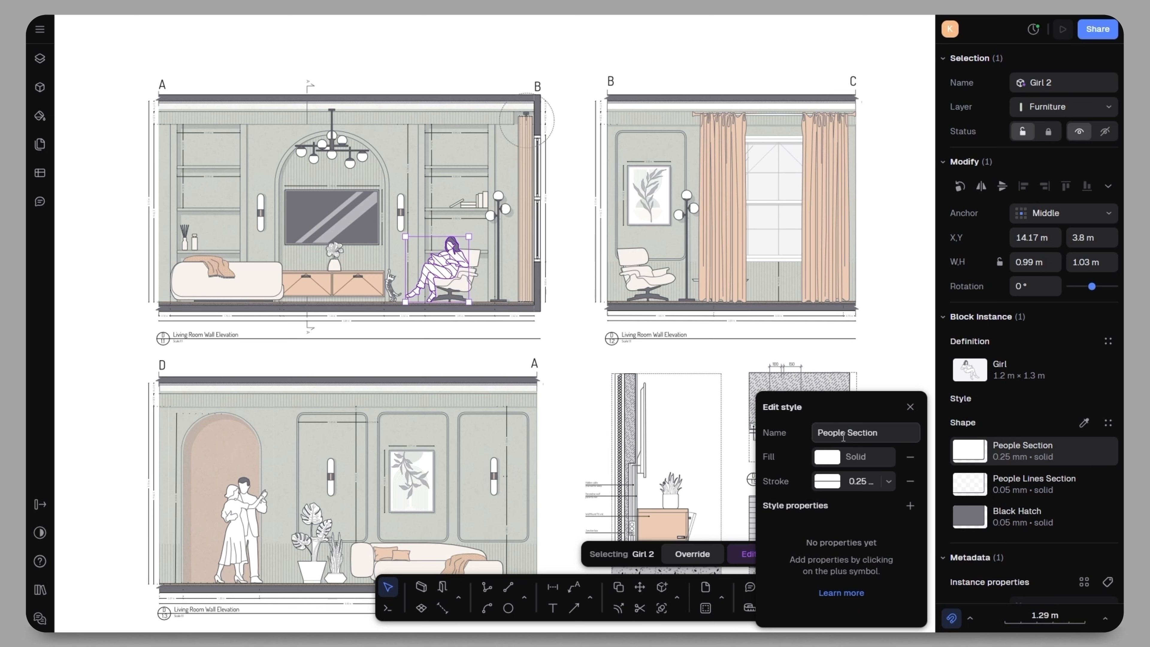
{"action": "left_click", "coordinate": [826, 459]}
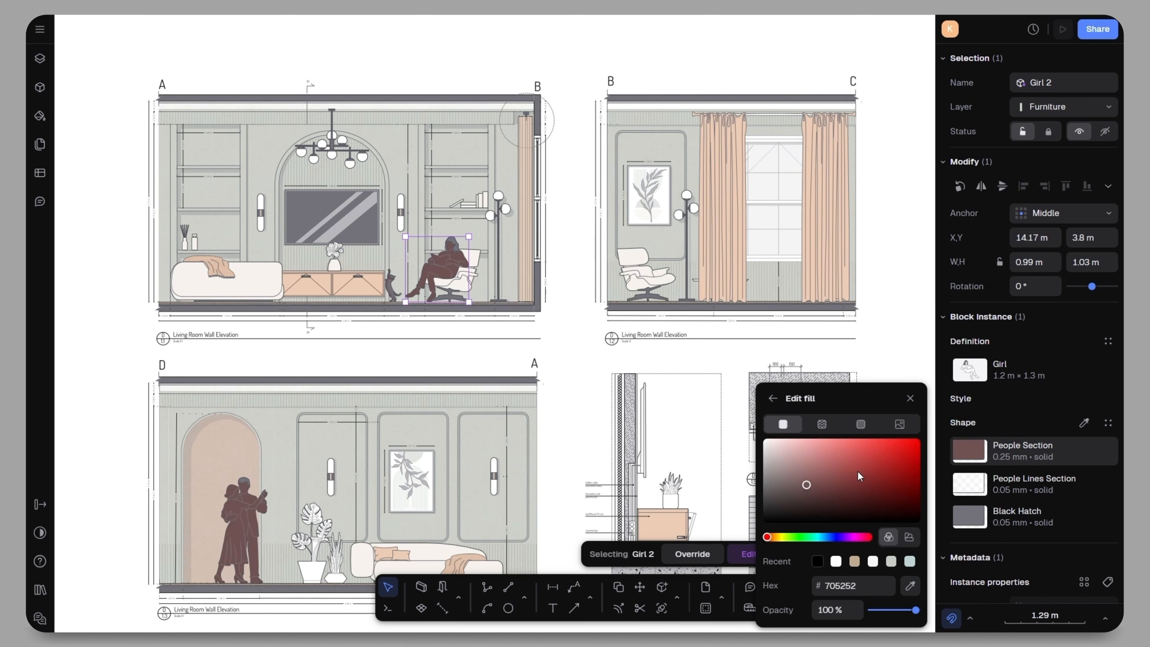
{"action": "left_click_drag", "start_coordinate": [851, 461], "coordinate": [795, 460]}
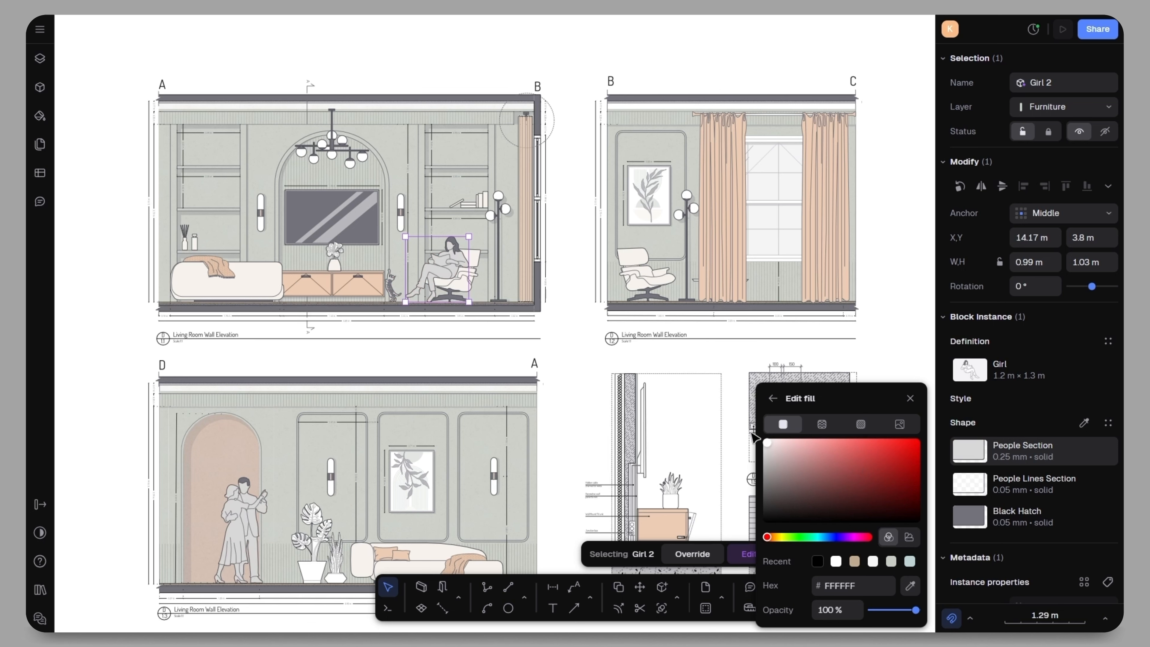
{"action": "left_click", "coordinate": [909, 398]}
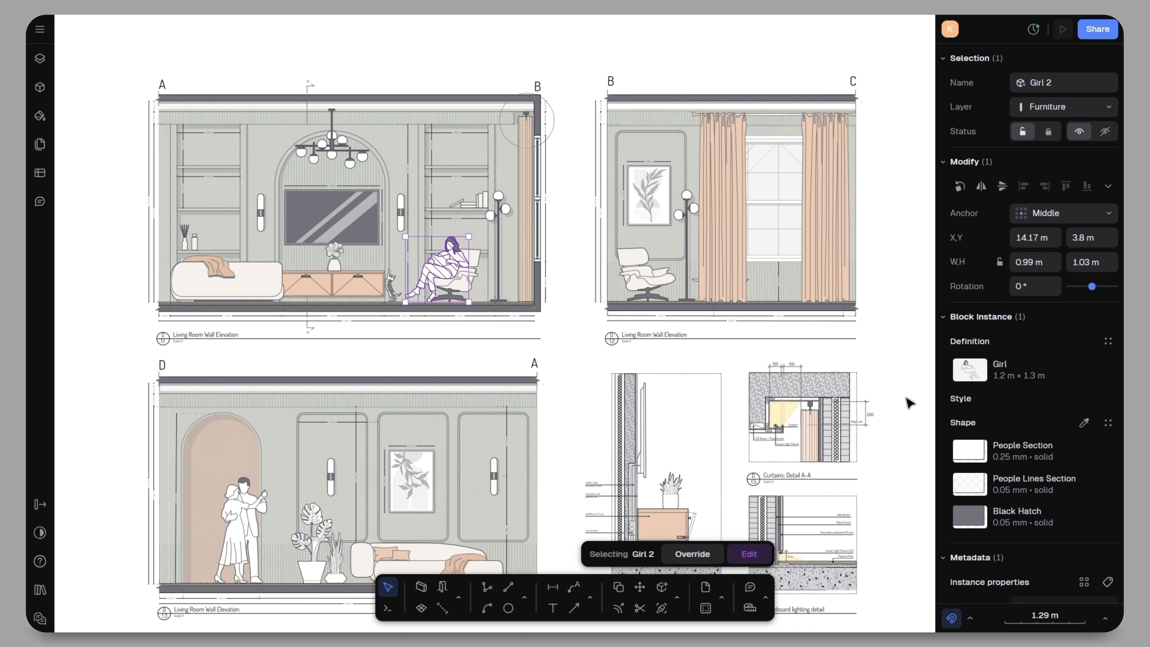
{"action": "left_click", "coordinate": [899, 334]}
- Copy the whole A-B living room wall elevation with its annotations to an empty area of the canvas
{"action": "scroll", "coordinate": [679, 317], "scroll_direction": "down", "scroll_amount": 3}
{"action": "mouse_move", "coordinate": [345, 154]}
{"action": "left_mouse_down"}
{"action": "mouse_move", "coordinate": [516, 342]}
{"action": "mouse_move", "coordinate": [611, 343]}
{"action": "left_mouse_up"}
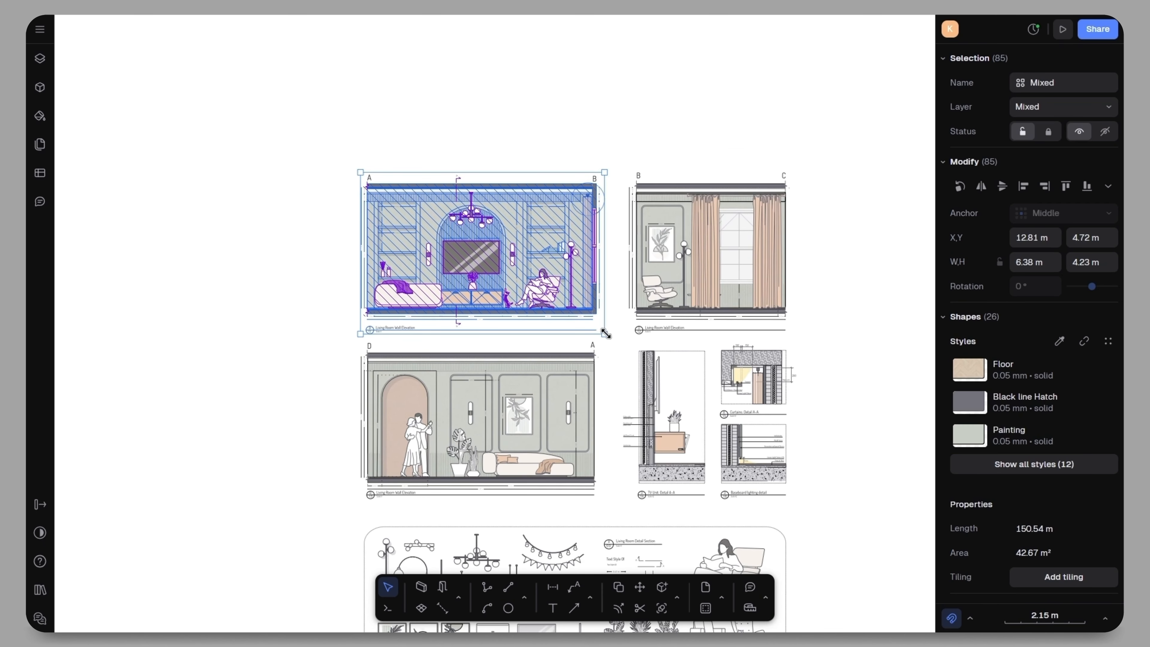
{"action": "middle_click_drag", "start_coordinate": [356, 160], "coordinate": [724, 626]}
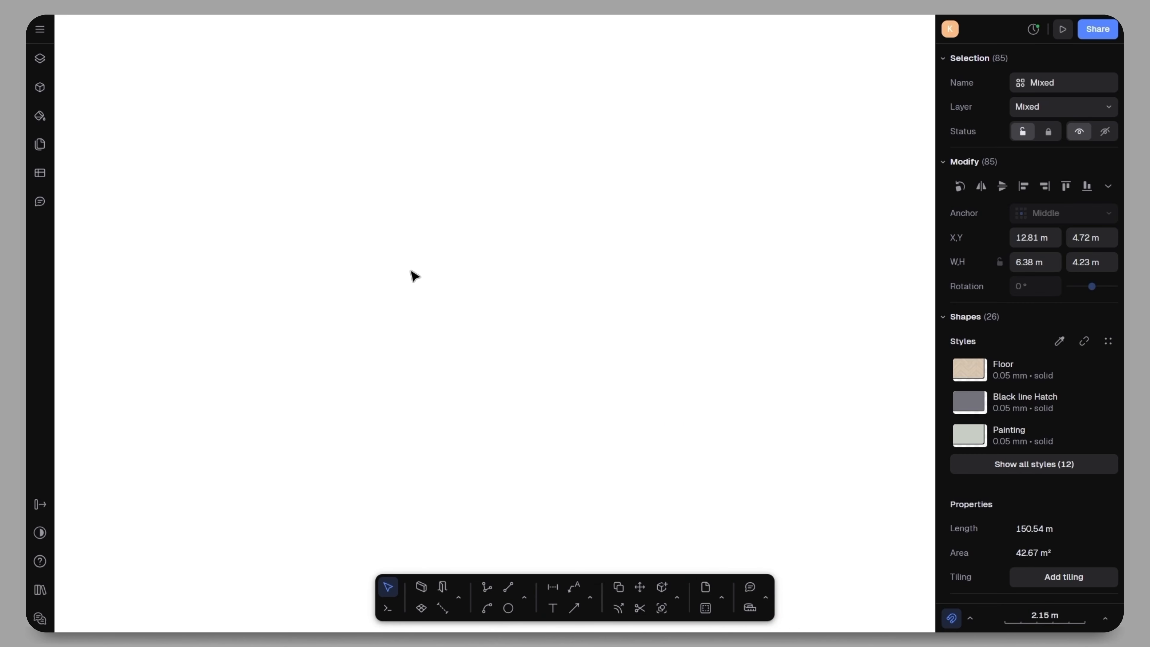
{"action": "key", "text": "ctrl+v"}
{"action": "left_click_drag", "start_coordinate": [515, 311], "coordinate": [513, 281]}
{"action": "left_click", "coordinate": [674, 267]}
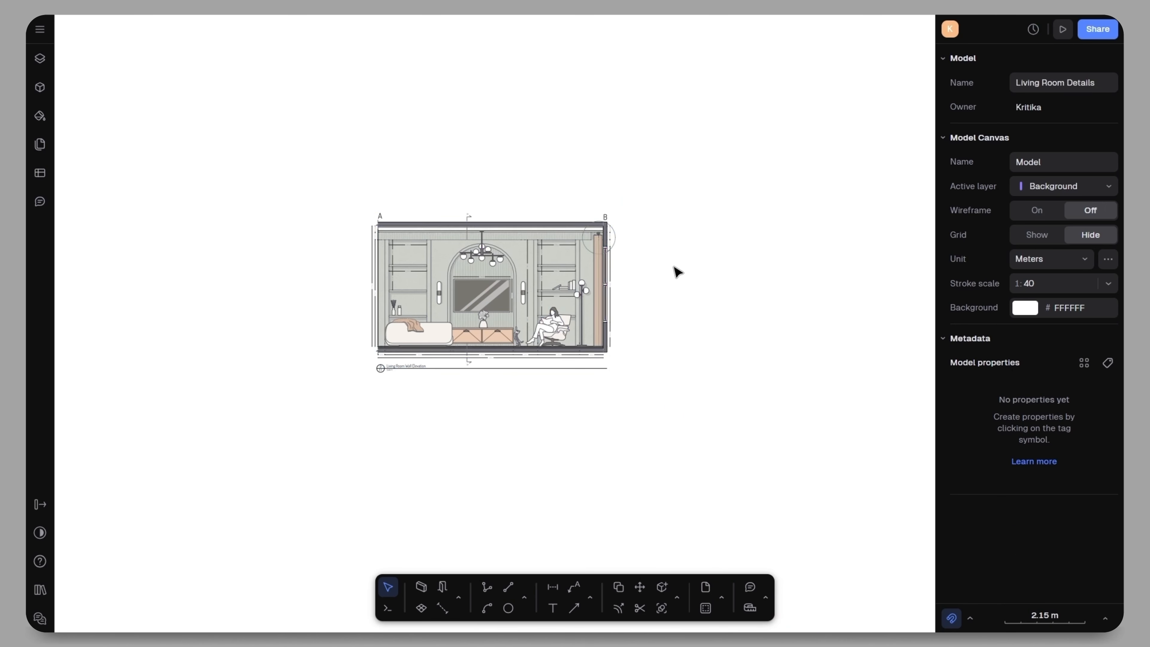
- Add an A4 page at scale 1:40 in portrait orientation and position it around the copied elevation
{"action": "left_click", "coordinate": [40, 144]}
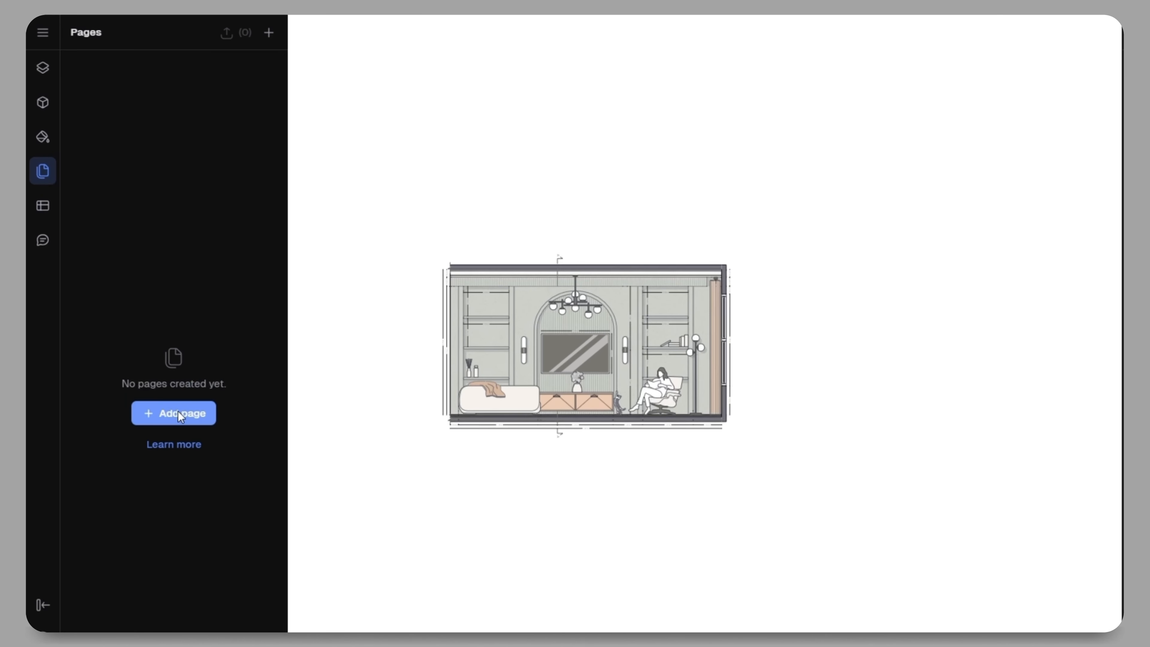
{"action": "left_click", "coordinate": [177, 415]}
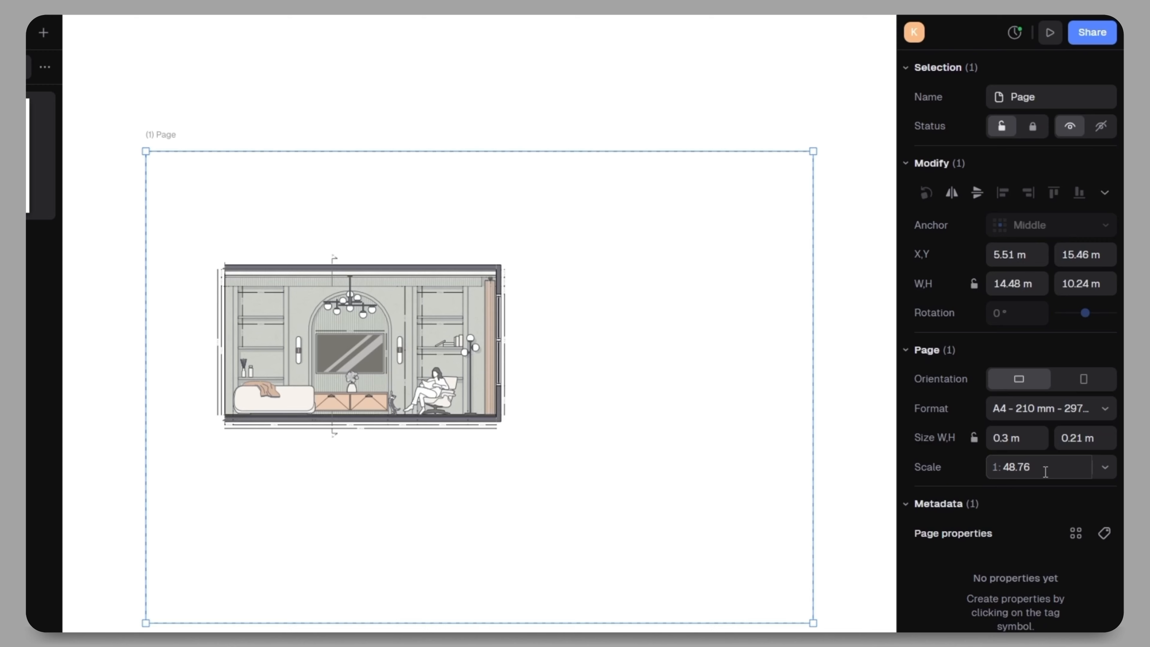
{"action": "left_click", "coordinate": [1103, 473]}
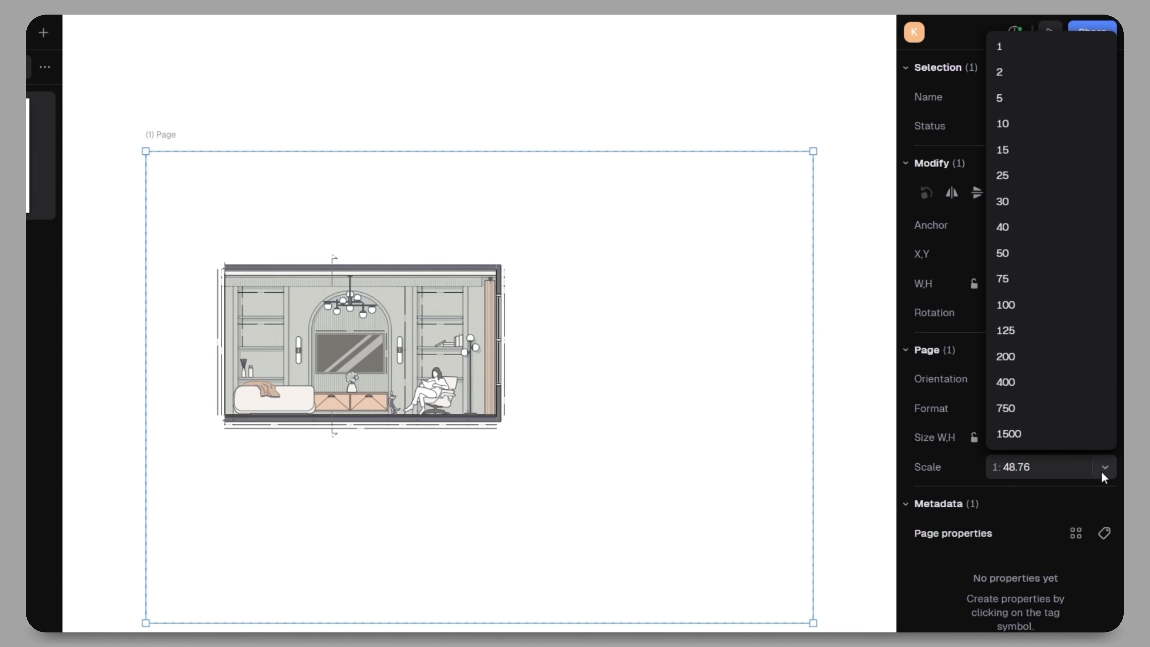
{"action": "left_click", "coordinate": [1001, 229]}
{"action": "left_click", "coordinate": [1083, 378]}
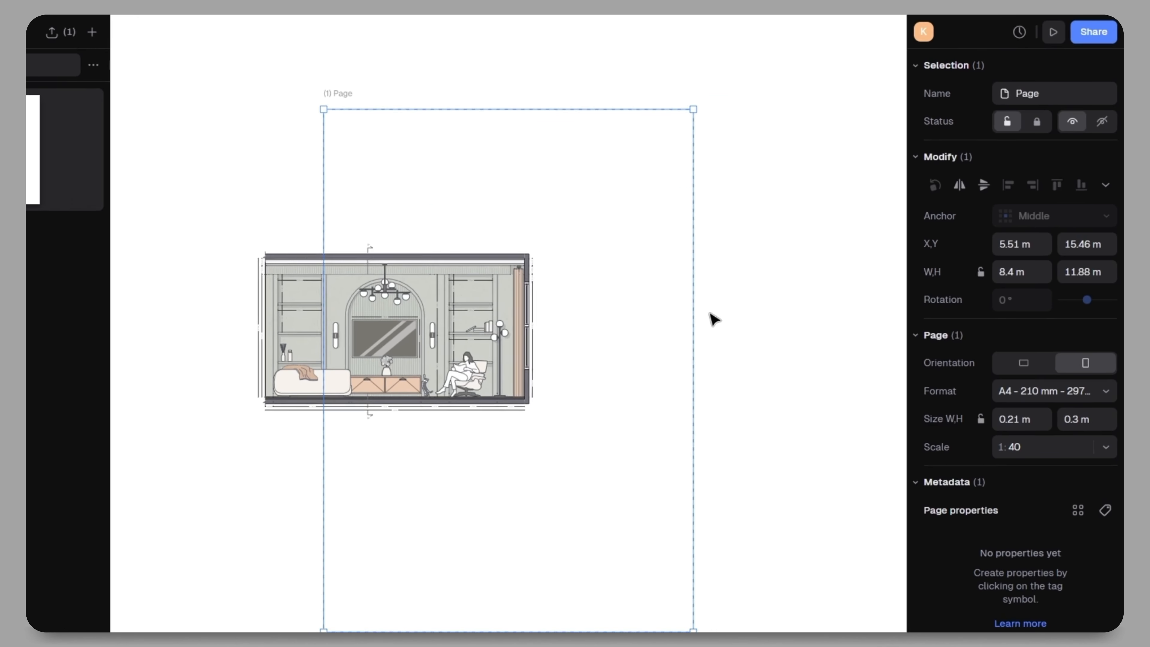
{"action": "left_click_drag", "start_coordinate": [629, 207], "coordinate": [630, 215]}
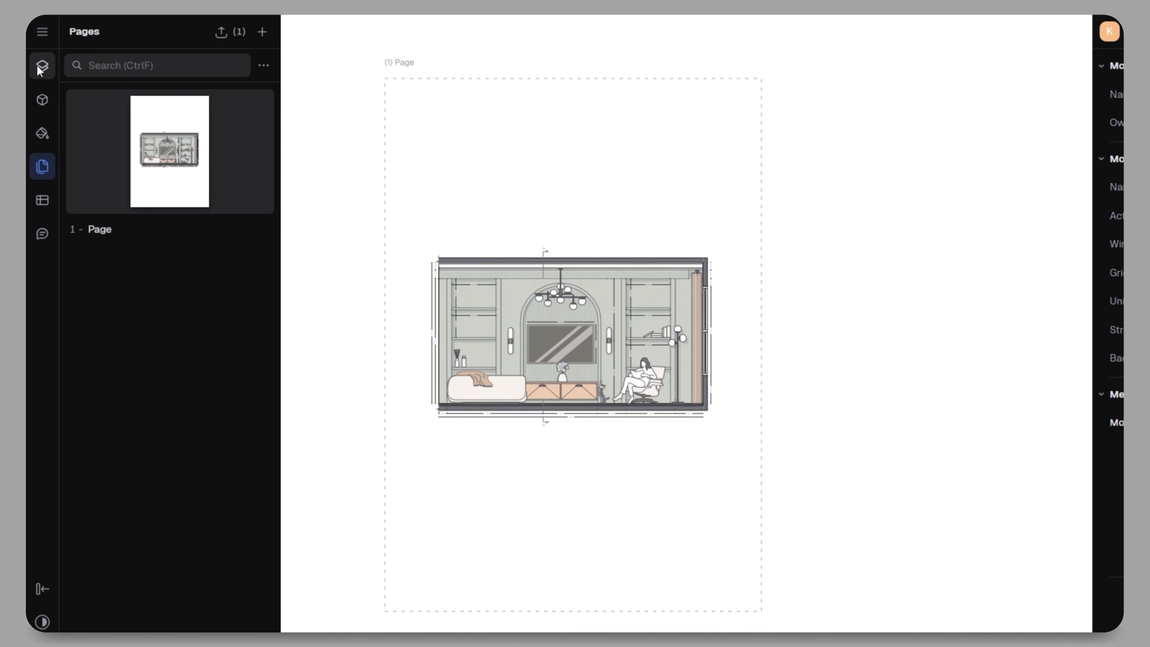
- Create a new layer named Background 01
{"action": "left_click", "coordinate": [42, 65]}
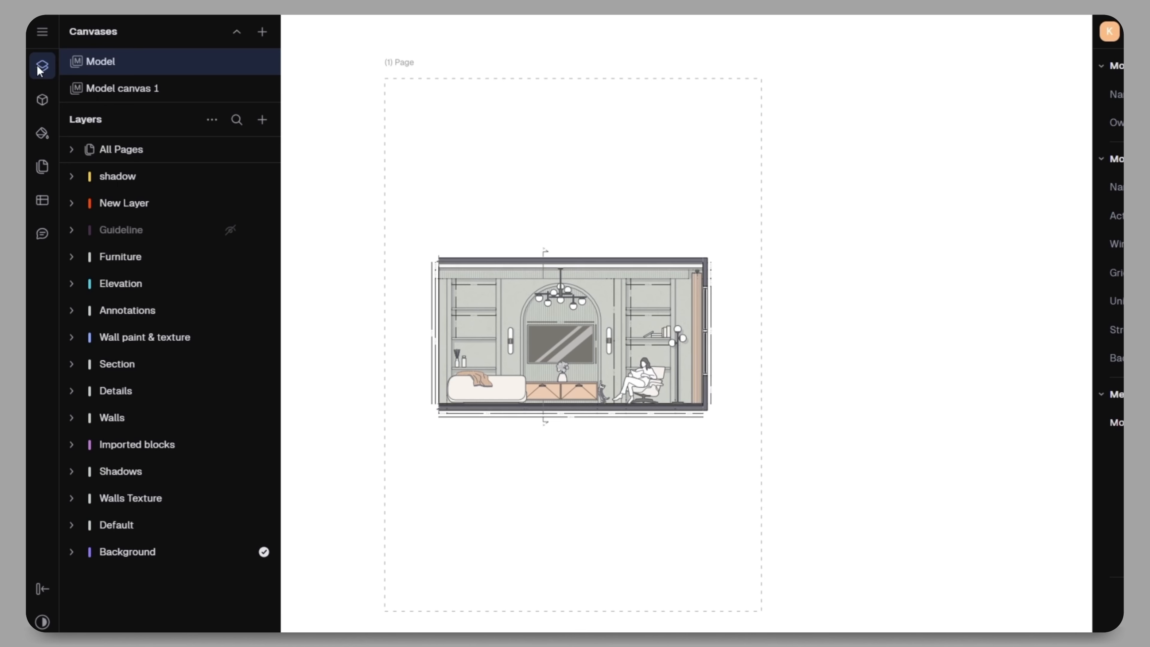
{"action": "left_click", "coordinate": [262, 120]}
{"action": "left_click", "coordinate": [274, 151]}
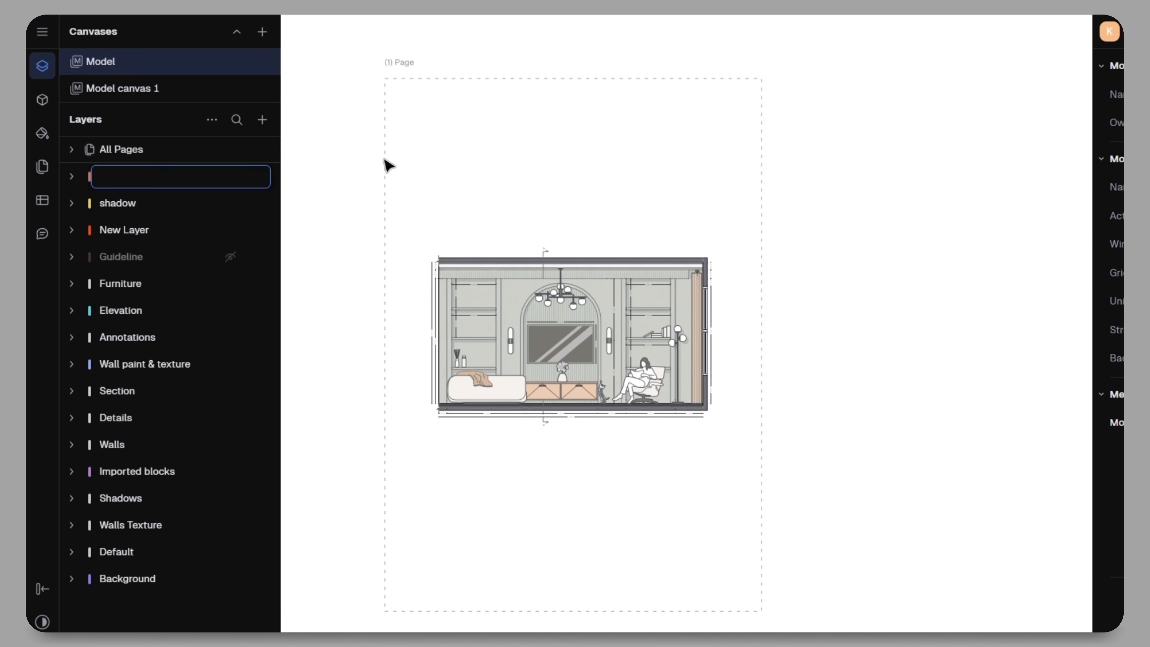
{"action": "type", "text": "01"}
{"action": "key", "text": "Return"}
{"action": "left_click", "coordinate": [42, 66]}
- Draw an 8.4 by 11.88 m rectangle covering the whole page, filled light grey (about DDDDDD) without a stroke
{"action": "key", "text": "r"}
{"action": "left_click", "coordinate": [385, 79]}
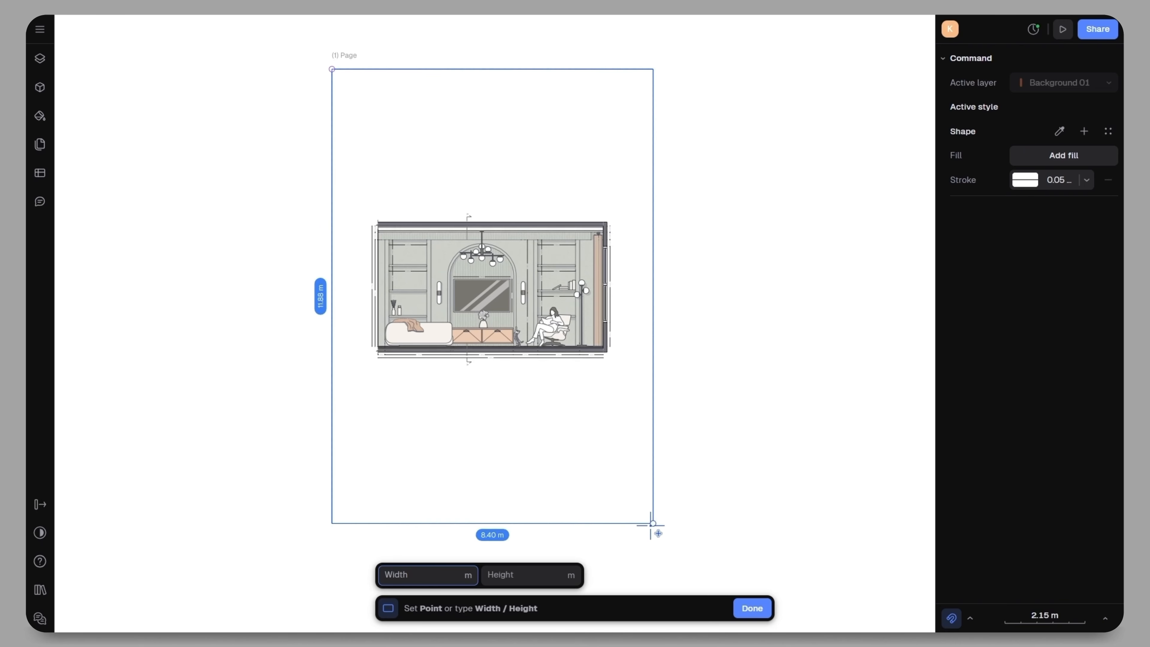
{"action": "left_click", "coordinate": [761, 611]}
{"action": "left_click", "coordinate": [1060, 366]}
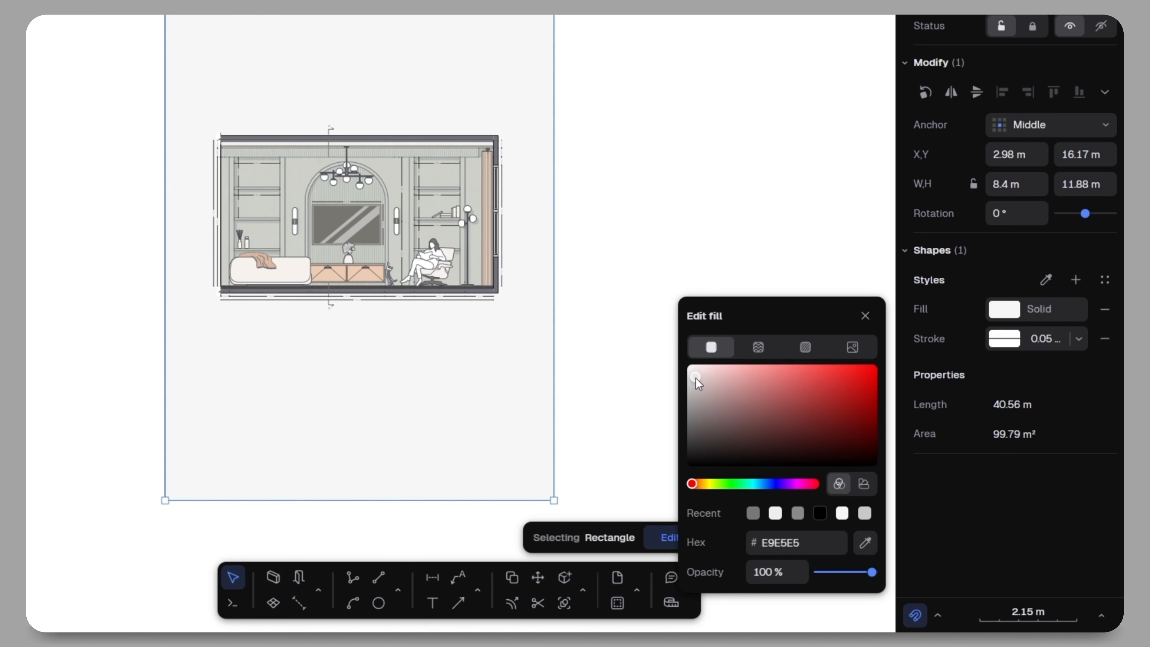
{"action": "left_click_drag", "start_coordinate": [695, 377], "coordinate": [678, 383]}
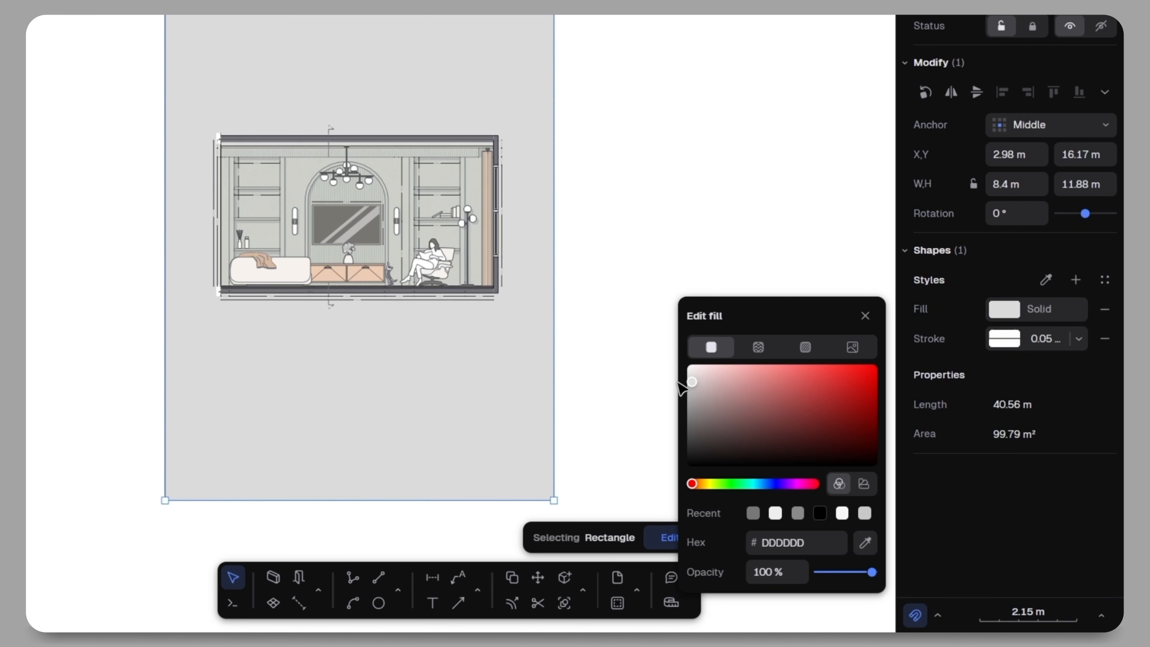
{"action": "left_click", "coordinate": [657, 398]}
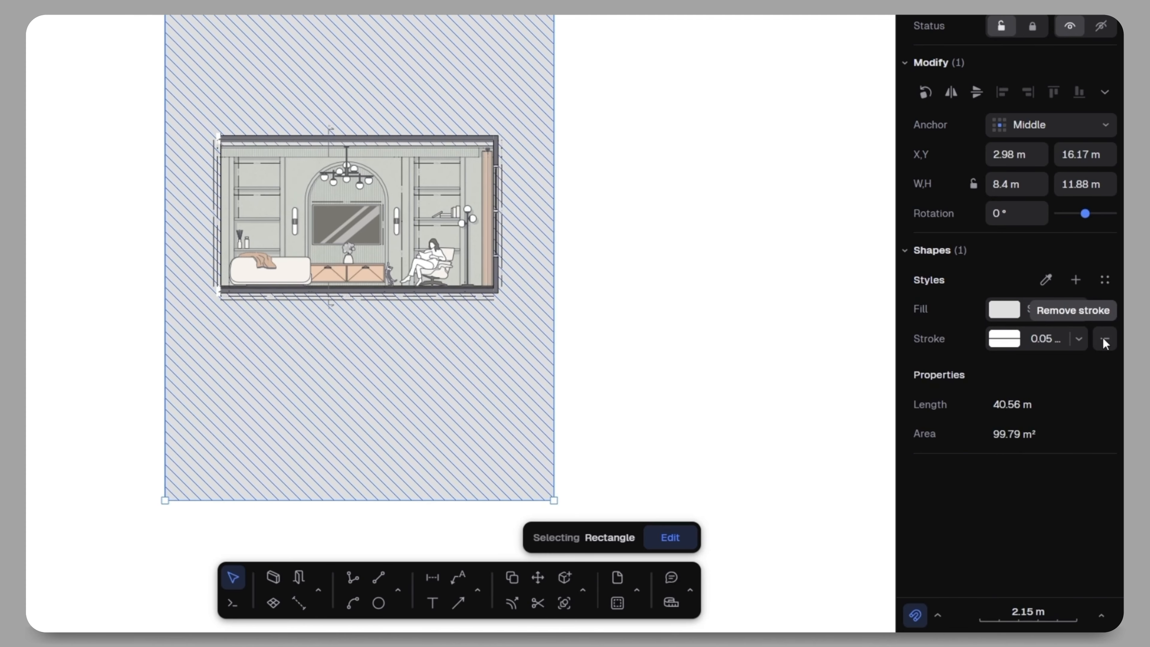
{"action": "left_click", "coordinate": [1104, 342]}
- Draw a rectangle about 5.99 by 3.4 m over the elevation's outer wall outline and fill it with white FFFFFF
{"action": "key", "text": "r"}
{"action": "scroll", "coordinate": [448, 157], "scroll_direction": "up", "scroll_amount": 5}
{"action": "left_click", "coordinate": [916, 37]}
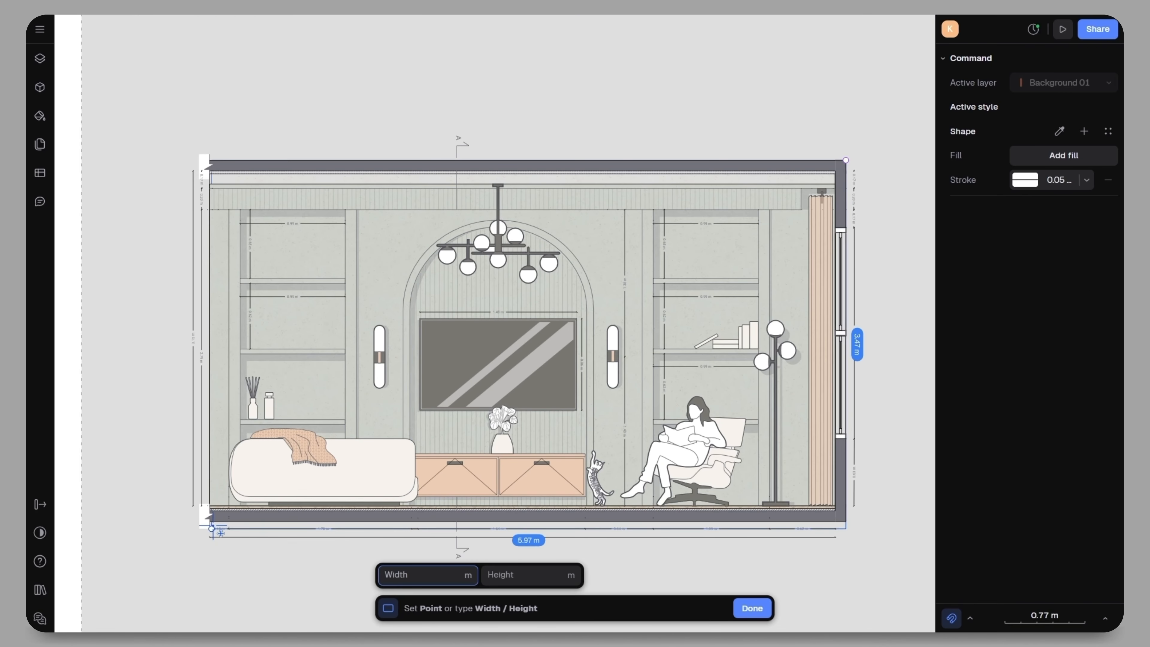
{"action": "left_click", "coordinate": [217, 530]}
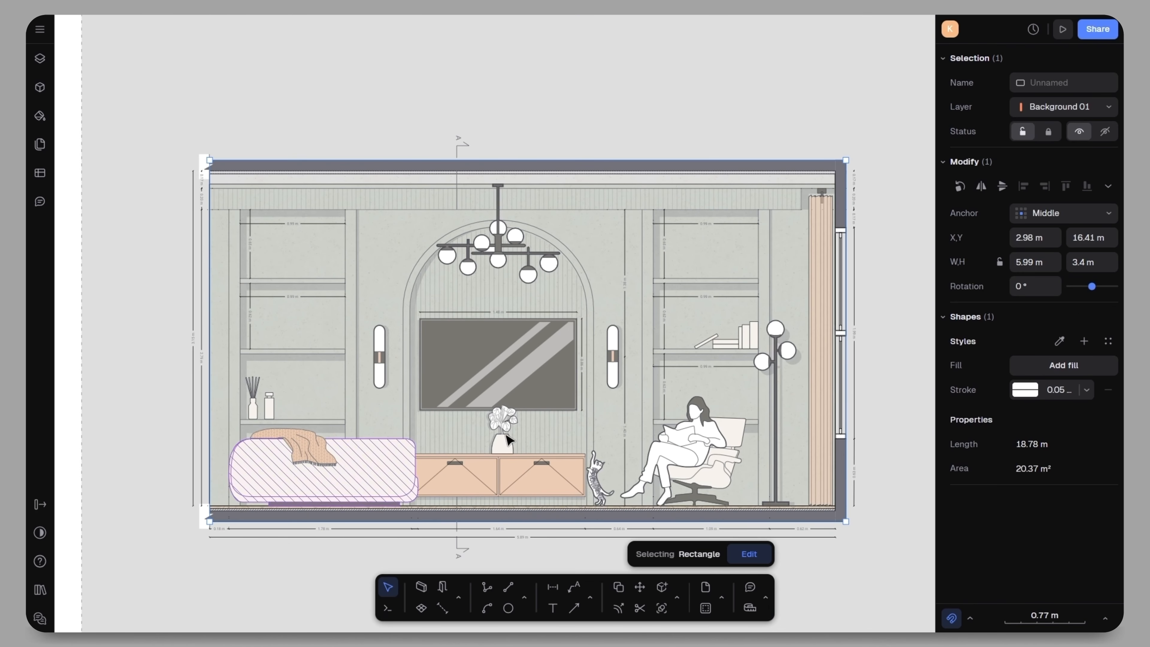
{"action": "left_click", "coordinate": [1048, 367]}
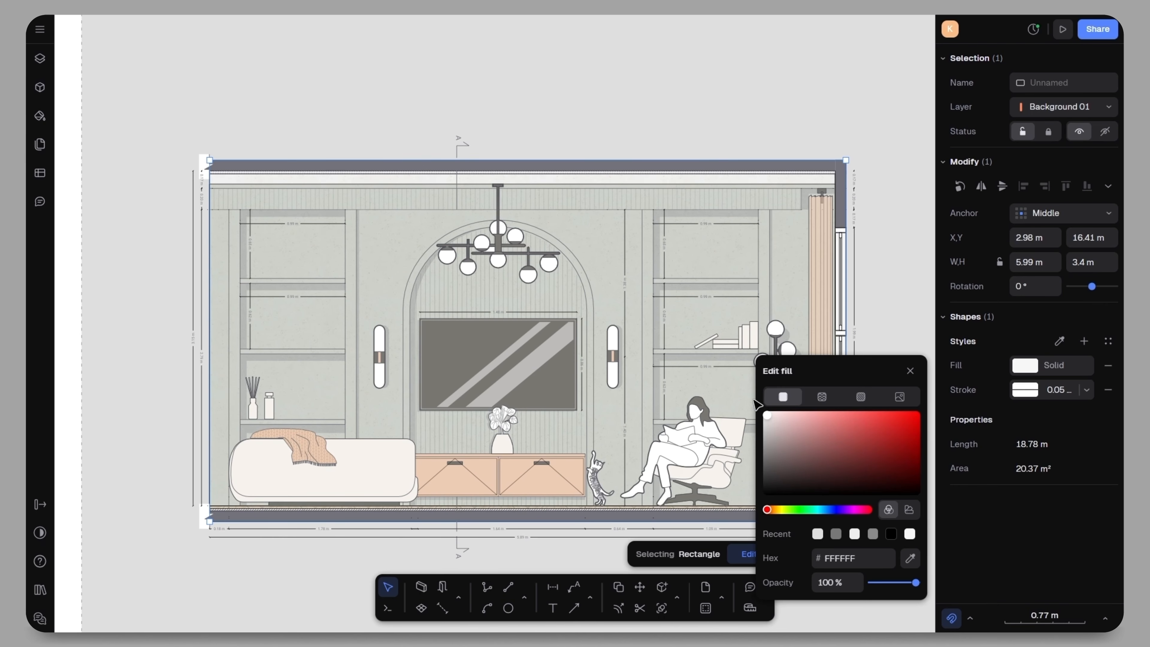
- Remove the outline stroke from the white rectangle covering the elevation's outer wall outline
{"action": "left_click", "coordinate": [1108, 389]}
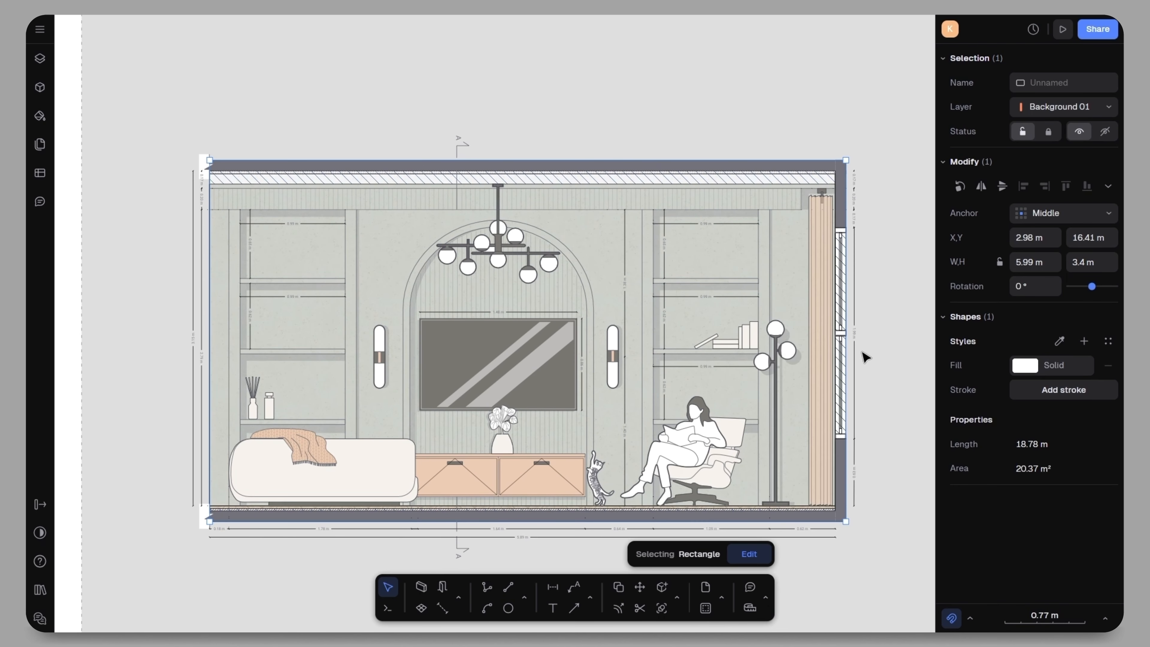
{"action": "scroll", "coordinate": [688, 263], "scroll_direction": "down", "scroll_amount": 5}
{"action": "left_click", "coordinate": [855, 320]}
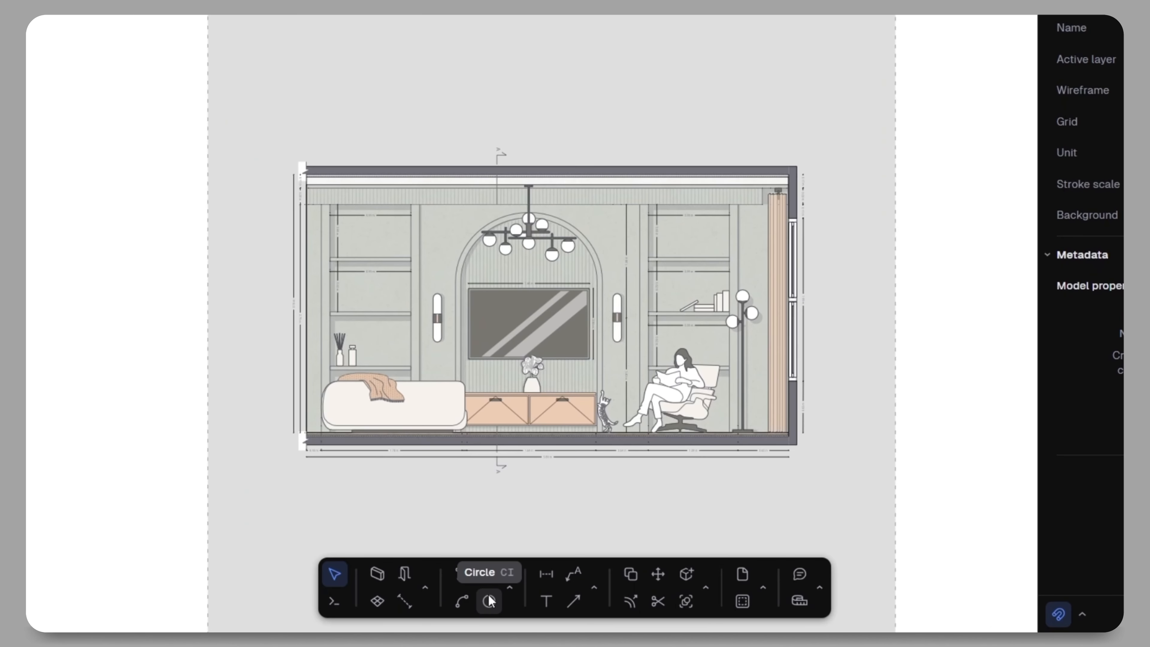
- Draw a circle about 3.75 m in diameter over the elevation's upper left corner, filled peach EDCCB4 without a stroke
{"action": "left_click", "coordinate": [489, 600]}
{"action": "left_click", "coordinate": [391, 175]}
{"action": "left_click", "coordinate": [544, 178]}
{"action": "left_click", "coordinate": [1018, 318]}
{"action": "left_click", "coordinate": [872, 545]}
{"action": "left_click", "coordinate": [562, 414]}
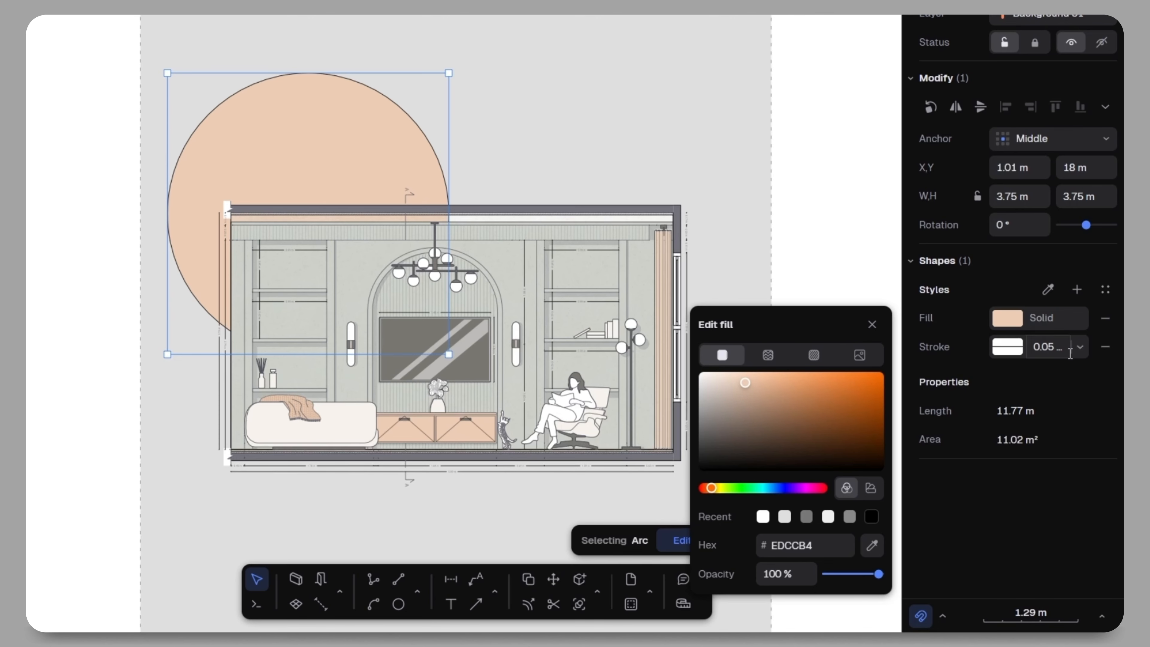
{"action": "left_click", "coordinate": [1104, 347]}
{"action": "left_click", "coordinate": [830, 301]}
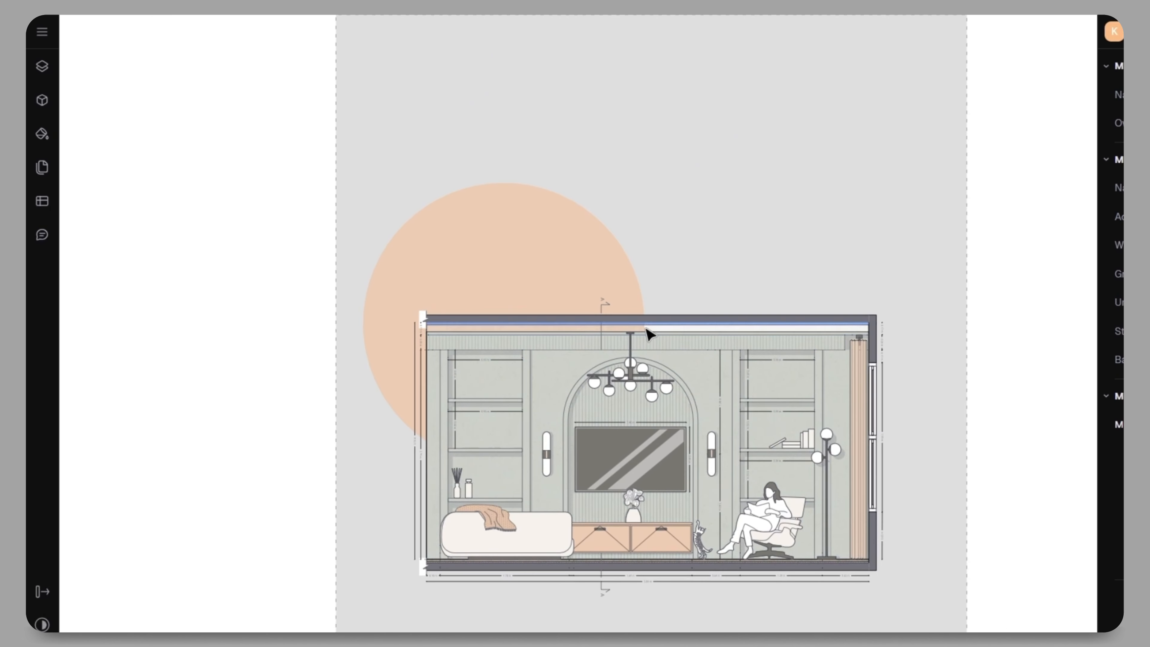
- Reorder the shapes in the Background 01 layer so the peach circle lies behind the white rectangle
{"action": "left_click", "coordinate": [42, 66]}
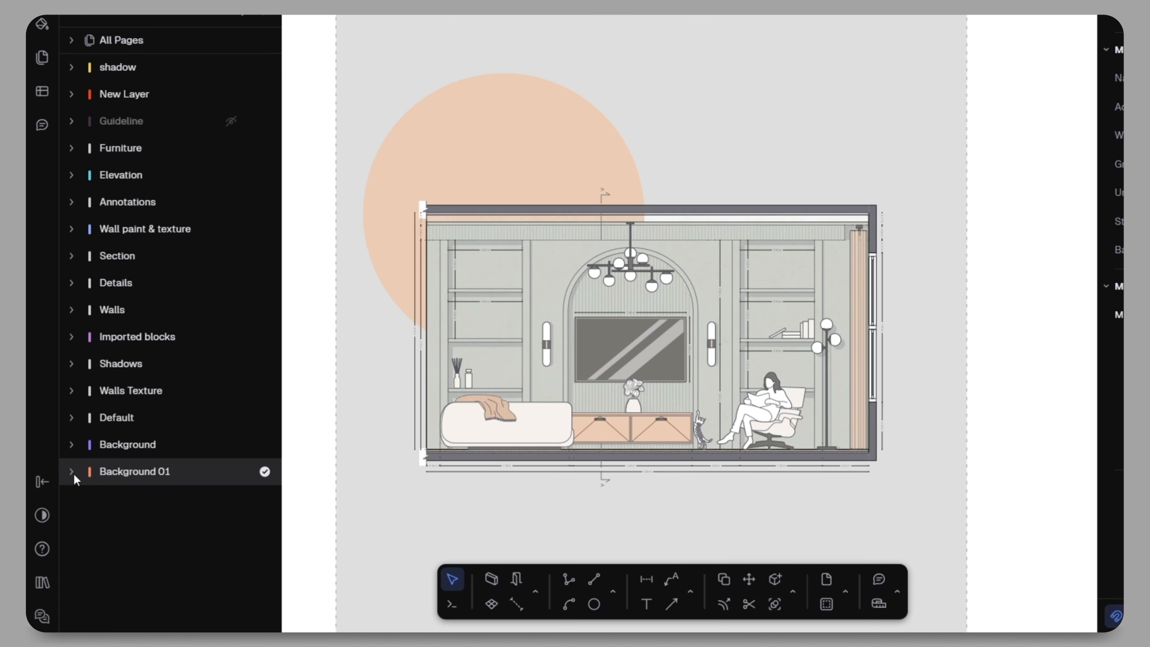
{"action": "left_click", "coordinate": [71, 581]}
{"action": "left_click_drag", "start_coordinate": [162, 529], "coordinate": [148, 487]}
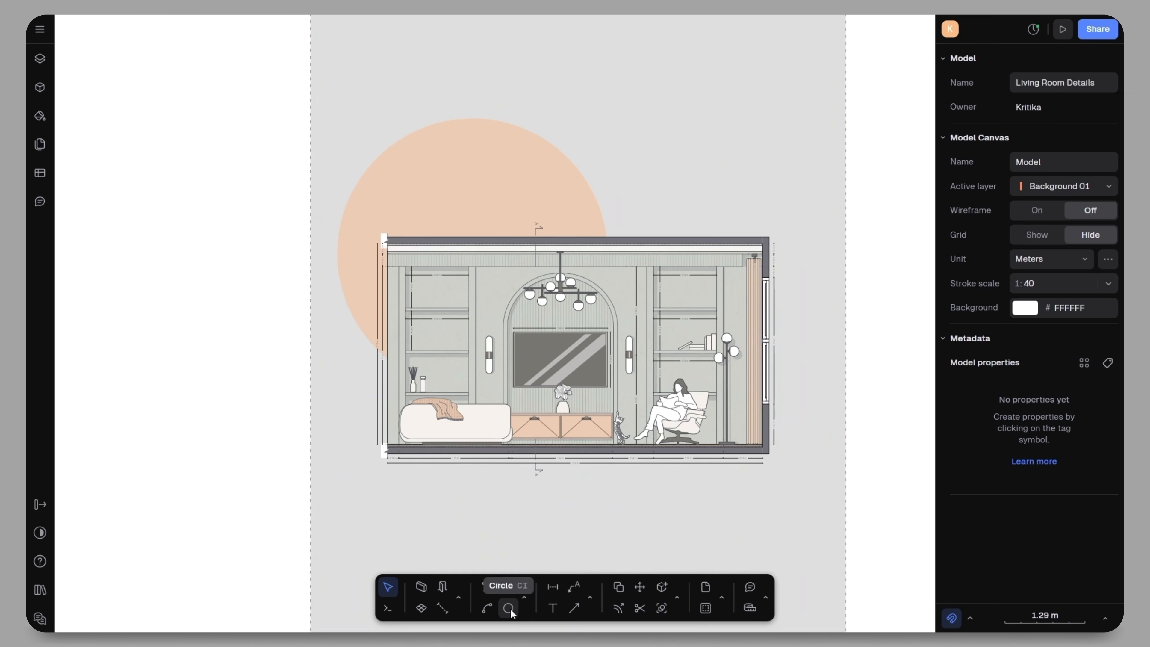
- Draw an unfilled circle about 4.15 m in diameter beside the page and give it a dashed stroke
{"action": "left_click", "coordinate": [594, 604]}
{"action": "left_click", "coordinate": [215, 53]}
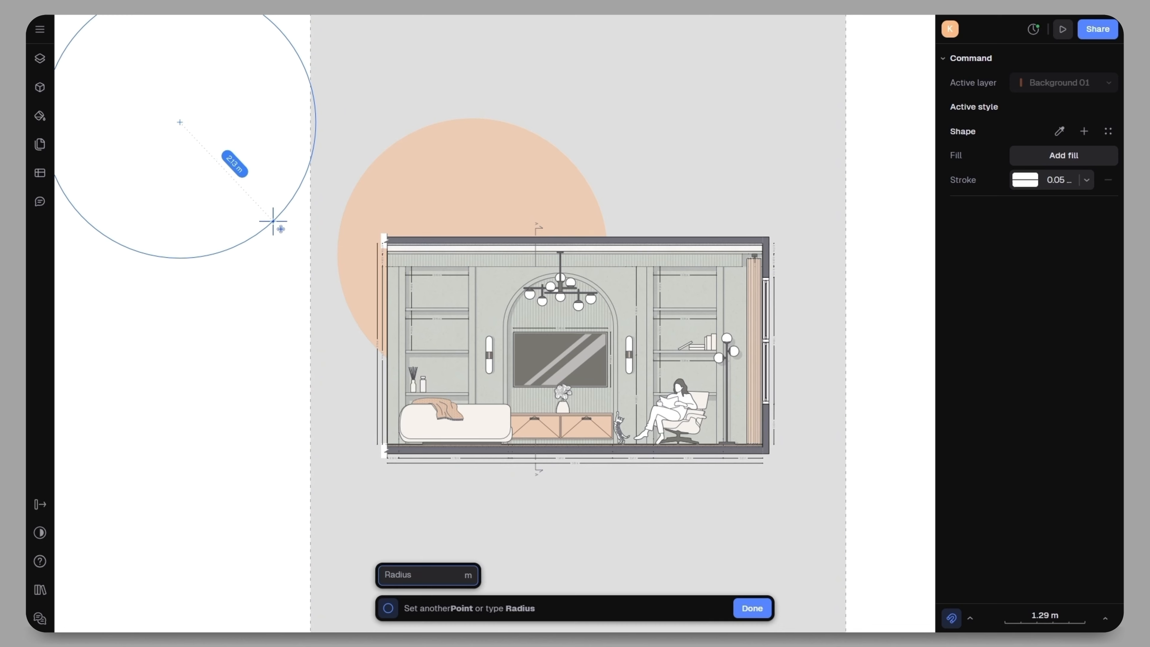
{"action": "left_click", "coordinate": [265, 223]}
{"action": "middle_click_drag", "start_coordinate": [222, 275], "coordinate": [381, 359]}
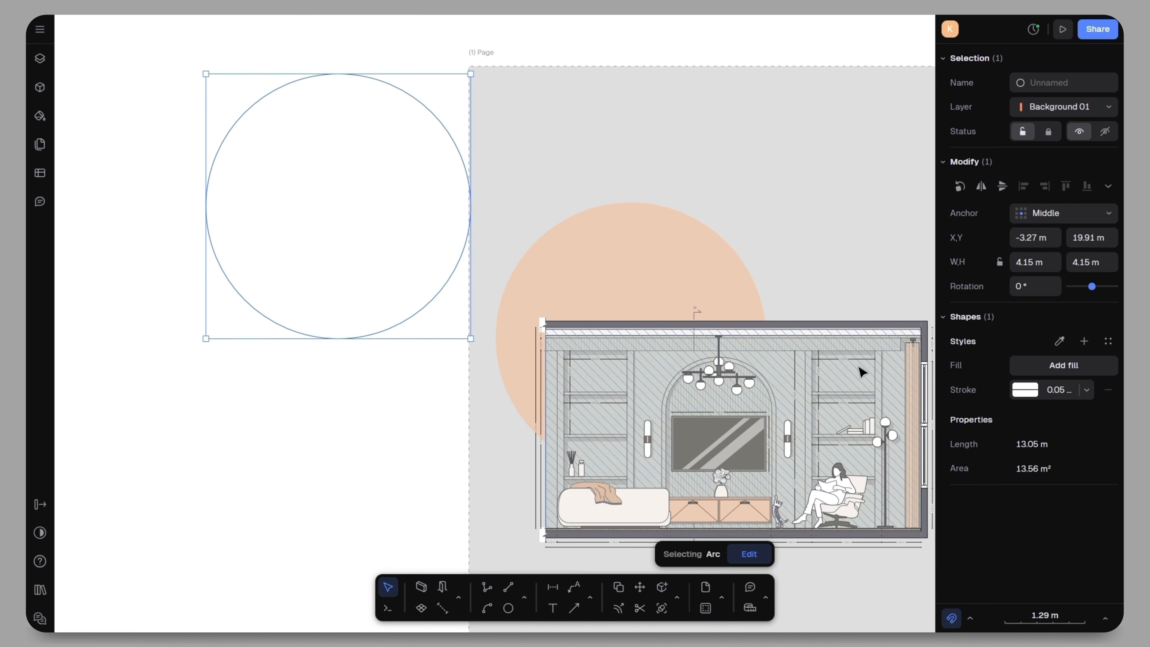
{"action": "left_click", "coordinate": [1026, 395]}
{"action": "left_click", "coordinate": [954, 613]}
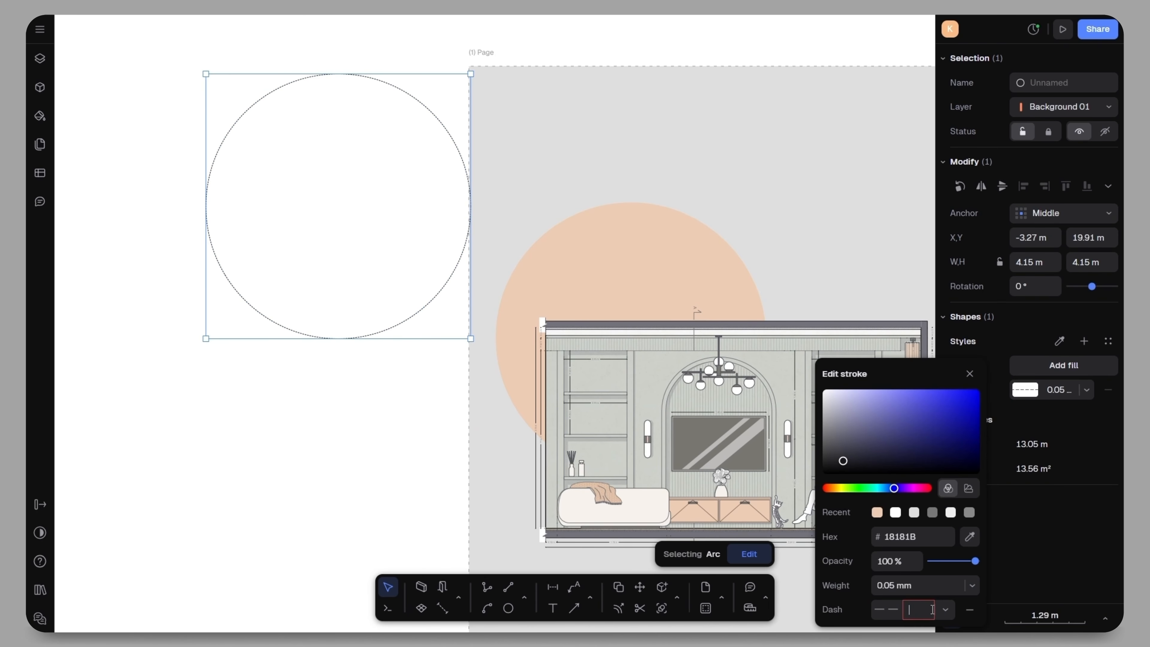
{"action": "key", "text": "Return"}
- Move the dashed circle onto the page so it surrounds the peach circle
{"action": "mouse_move", "coordinate": [286, 176]}
{"action": "left_mouse_down"}
{"action": "mouse_move", "coordinate": [583, 315]}
{"action": "mouse_move", "coordinate": [576, 308]}
{"action": "left_mouse_up"}
{"action": "left_click_drag", "start_coordinate": [765, 209], "coordinate": [771, 203]}
{"action": "left_click_drag", "start_coordinate": [613, 242], "coordinate": [616, 246]}
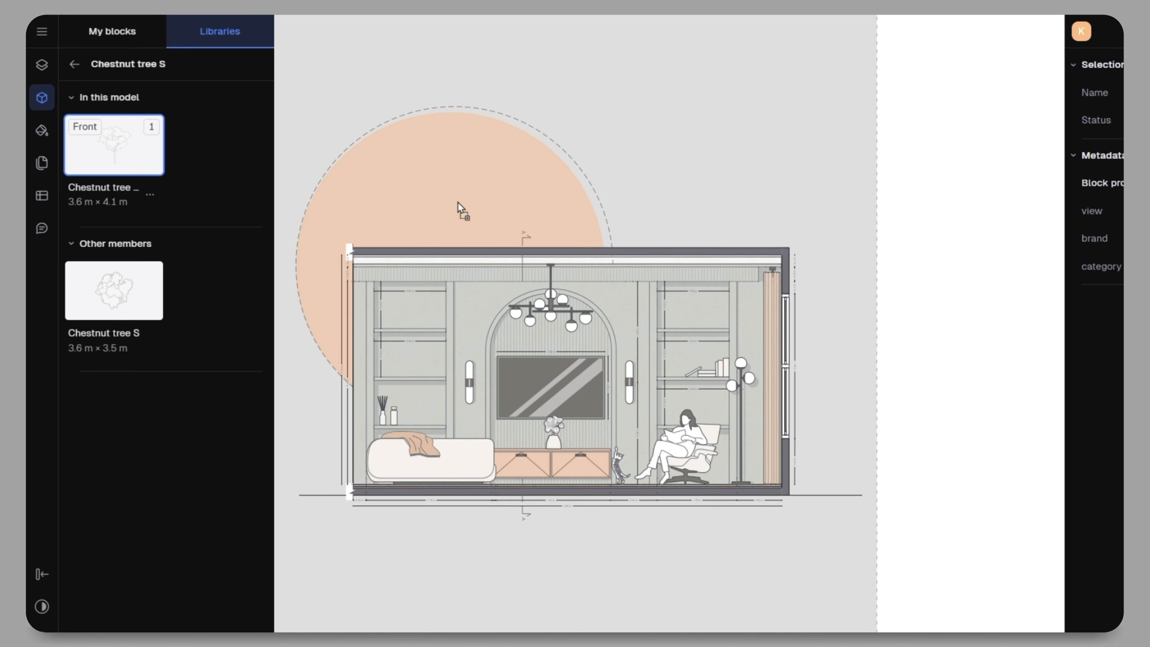
- Place the Chestnut tree S front view over the peach circle and stand the Office person walking C side view on the ground line outside the window wall
{"action": "left_click", "coordinate": [458, 202]}
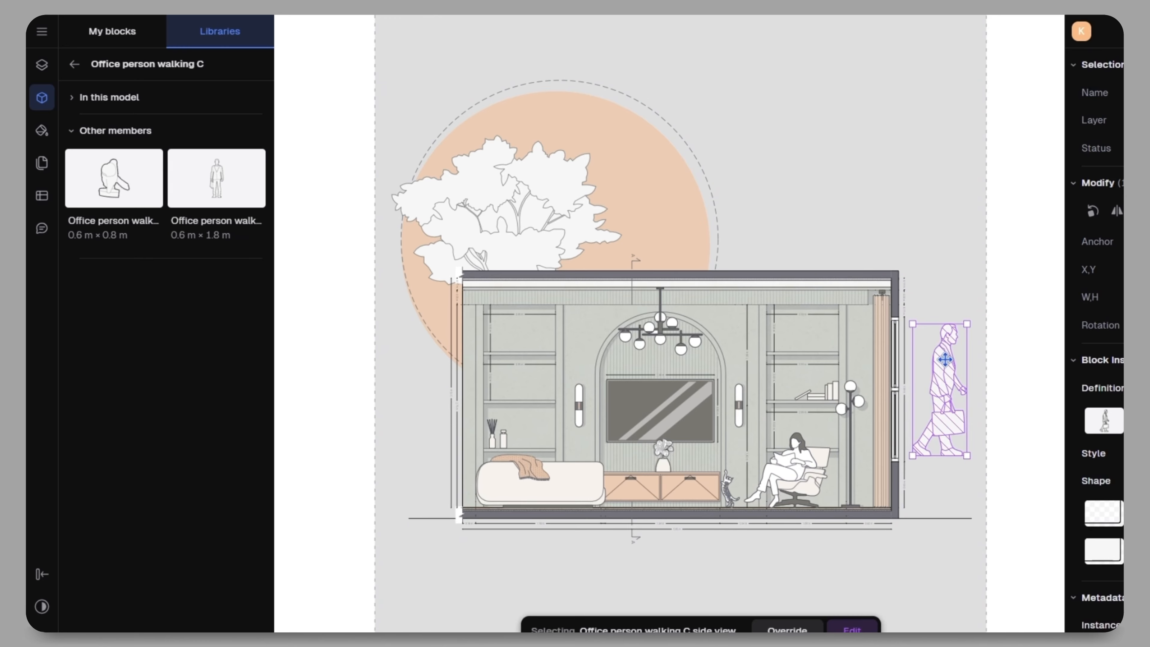
{"action": "left_click_drag", "start_coordinate": [945, 359], "coordinate": [939, 420]}
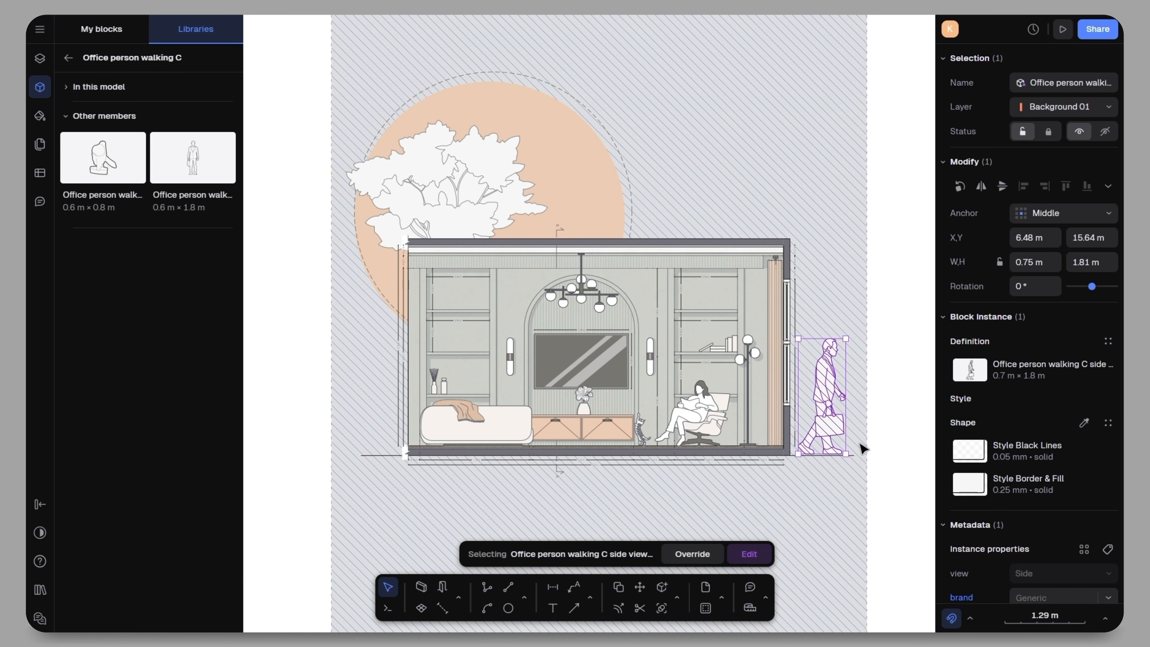
{"action": "scroll", "coordinate": [862, 448], "scroll_direction": "up", "scroll_amount": 8}
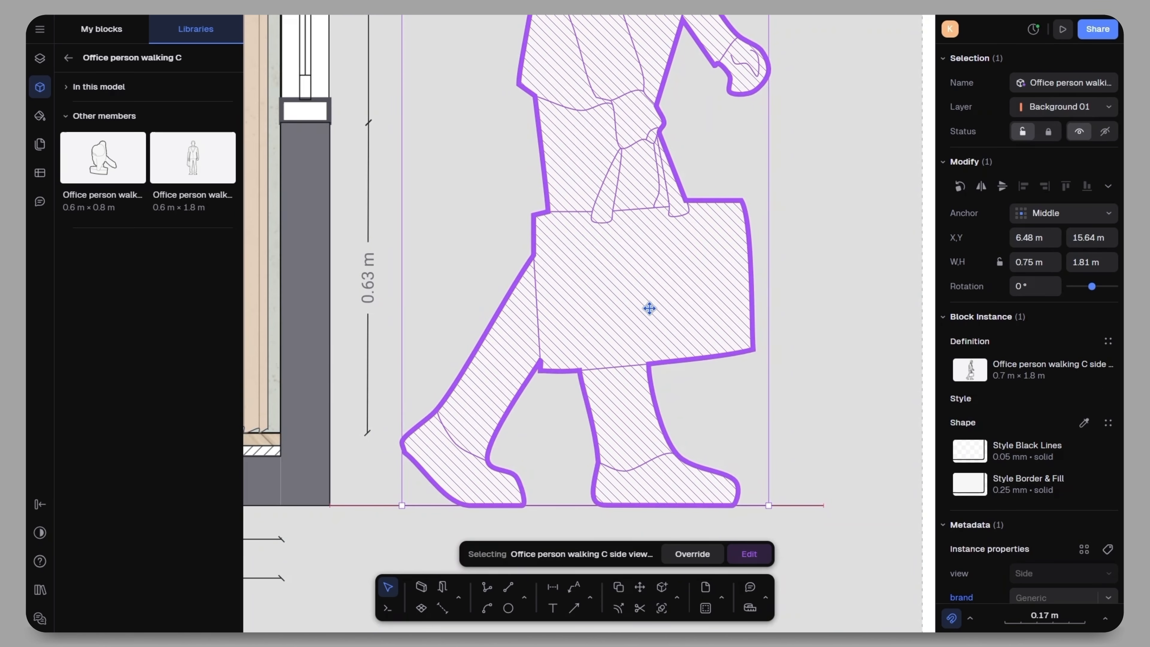
{"action": "left_click_drag", "start_coordinate": [649, 308], "coordinate": [660, 308]}
{"action": "scroll", "coordinate": [733, 308], "scroll_direction": "down", "scroll_amount": 2}
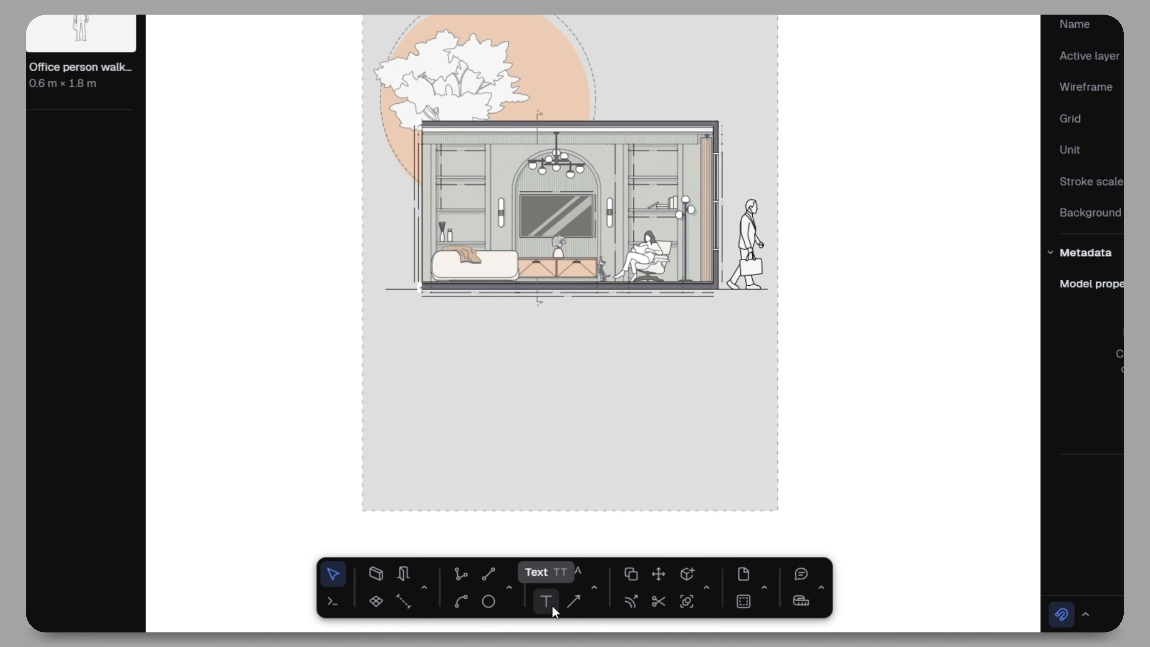
- Add the title text "Living Room Wall Elevation- Section AA" below the elevation
{"action": "left_click", "coordinate": [552, 608]}
{"action": "scroll", "coordinate": [516, 418], "scroll_direction": "up", "scroll_amount": 3}
{"action": "left_click", "coordinate": [453, 386]}
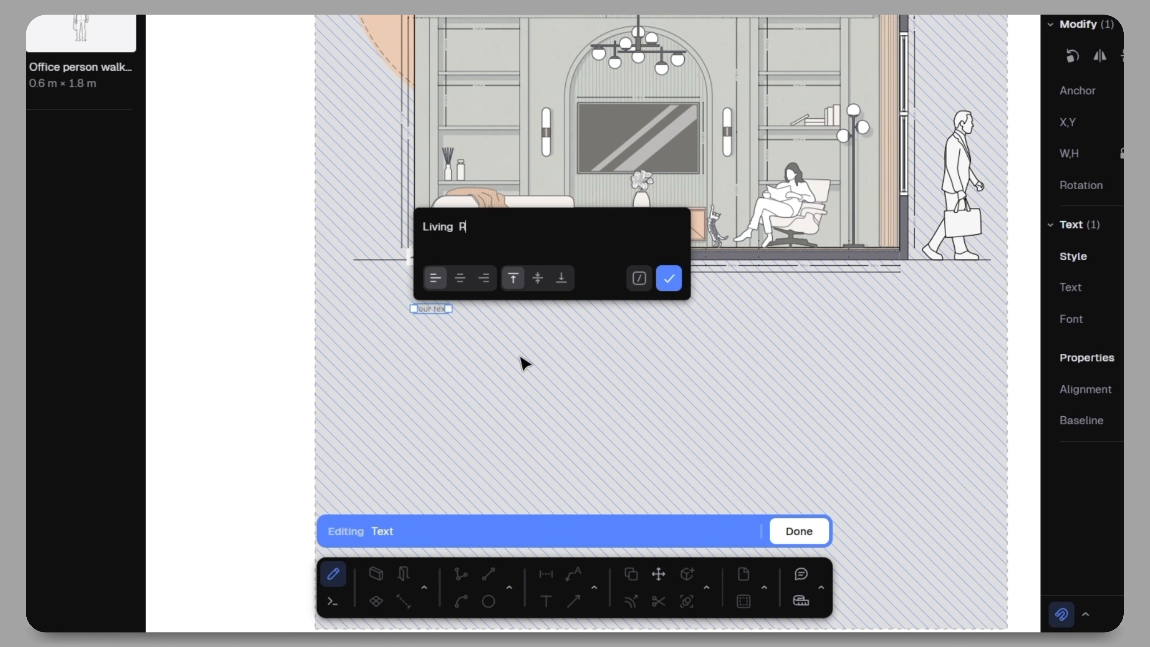
{"action": "type", "text": "levation"}
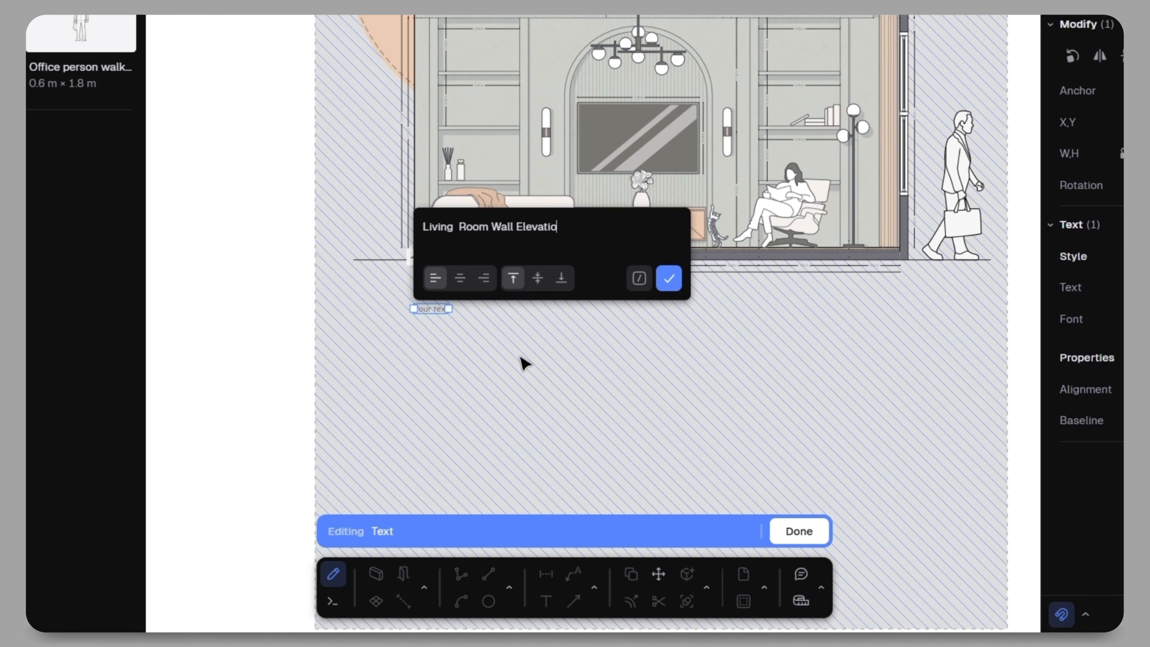
{"action": "type", "text": "- Secti"}
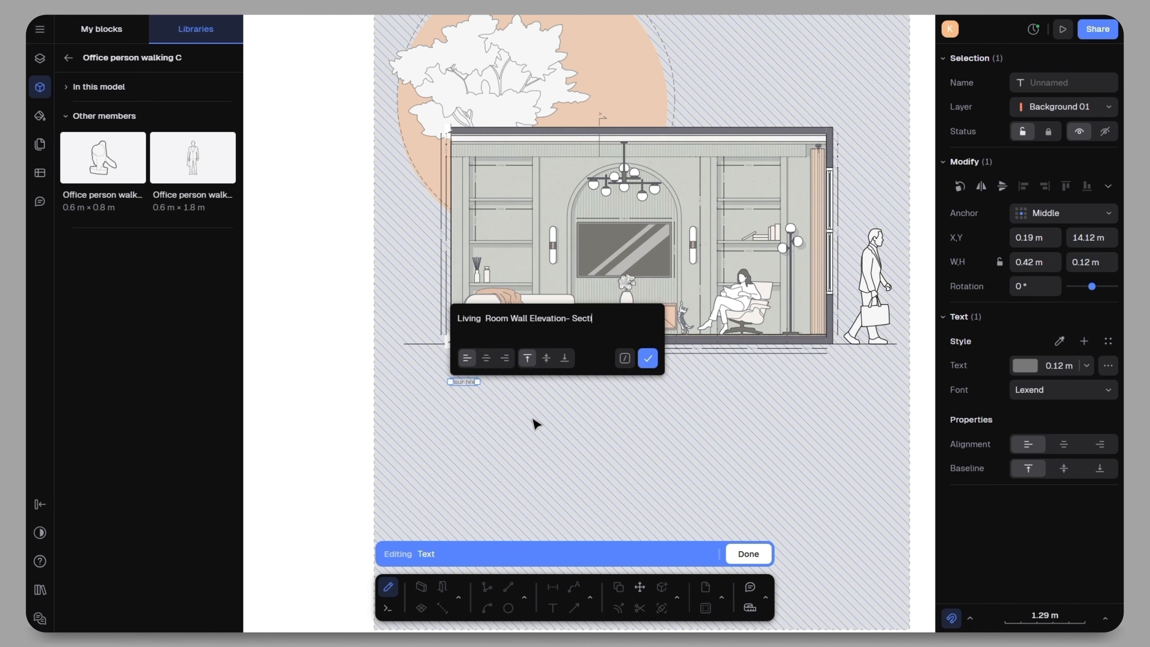
{"action": "type", "text": "on AA"}
{"action": "left_click", "coordinate": [570, 403]}
- Colour the title text black, set its height to 0.15 m, and align it with the elevation's left edge
{"action": "left_click", "coordinate": [1025, 366]}
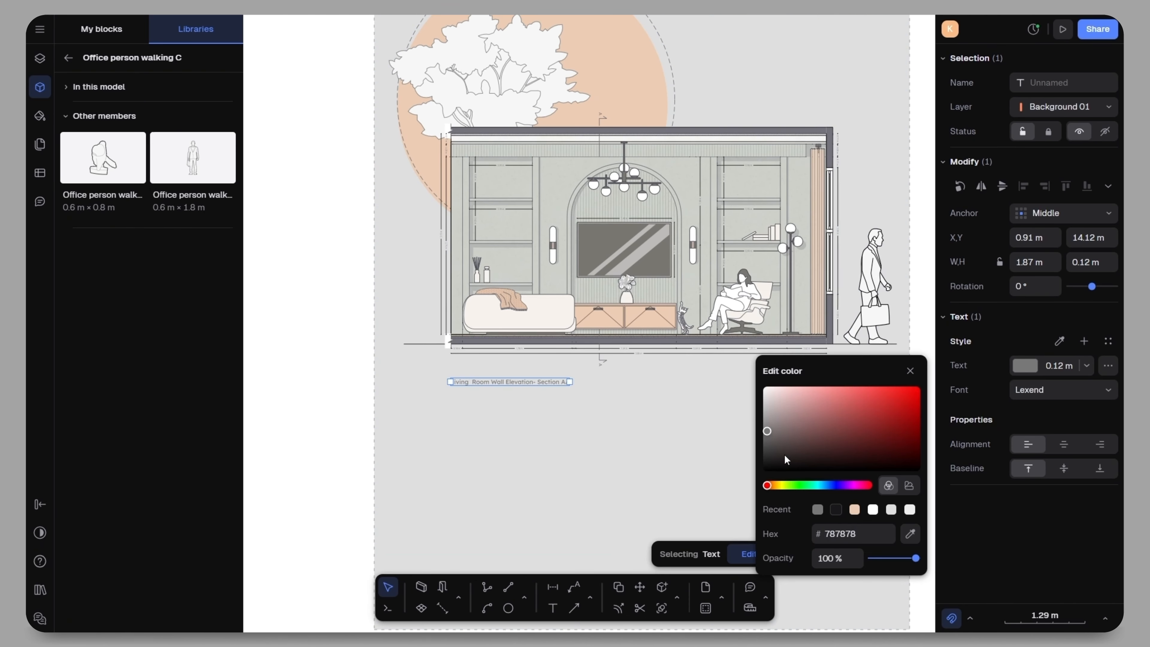
{"action": "left_click_drag", "start_coordinate": [784, 457], "coordinate": [758, 473]}
{"action": "left_click", "coordinate": [1069, 367]}
{"action": "type", "text": "0.15"}
{"action": "key", "text": "Return"}
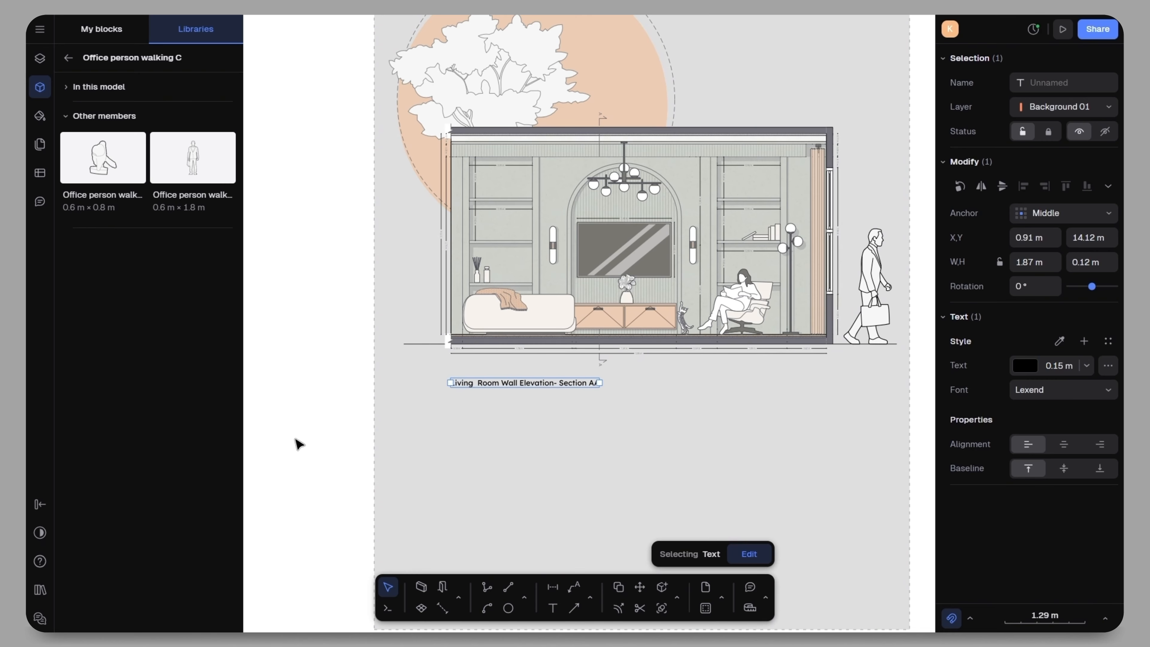
{"action": "mouse_move", "coordinate": [490, 388]}
{"action": "left_mouse_down"}
{"action": "mouse_move", "coordinate": [493, 379]}
{"action": "mouse_move", "coordinate": [489, 388]}
{"action": "left_mouse_up"}
{"action": "left_click", "coordinate": [279, 439]}
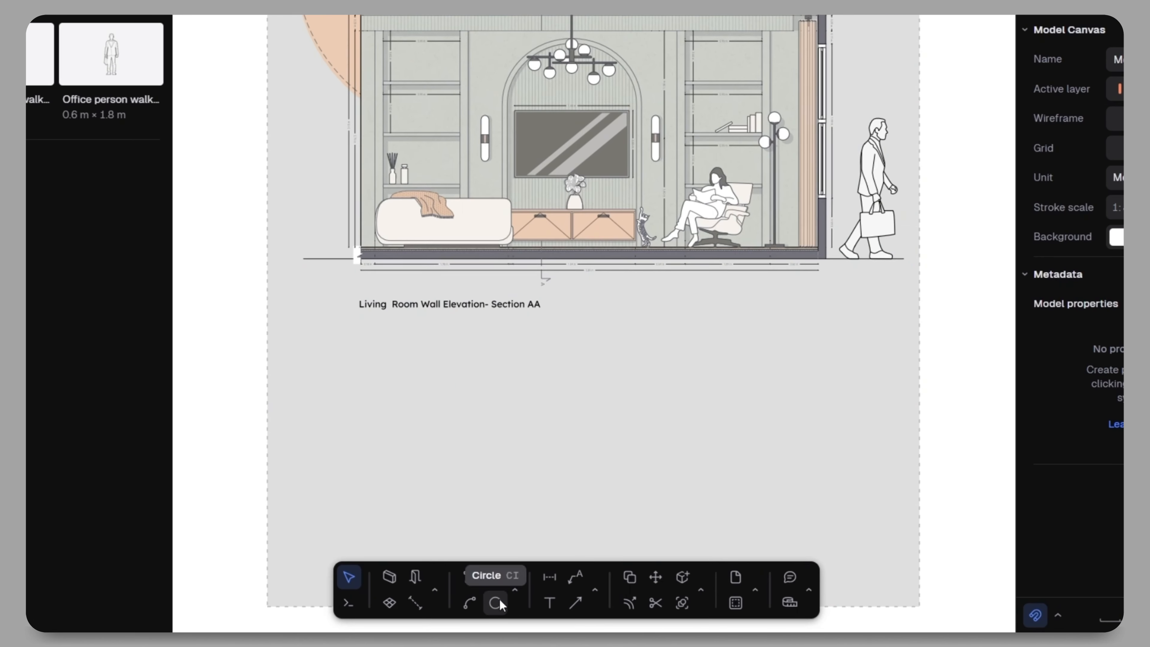
- Draw a rectangle about 7.74 by 2.55 m below the ground line, spanning the line's full length
{"action": "left_click", "coordinate": [525, 594]}
{"action": "left_click", "coordinate": [556, 525]}
{"action": "left_click", "coordinate": [303, 259]}
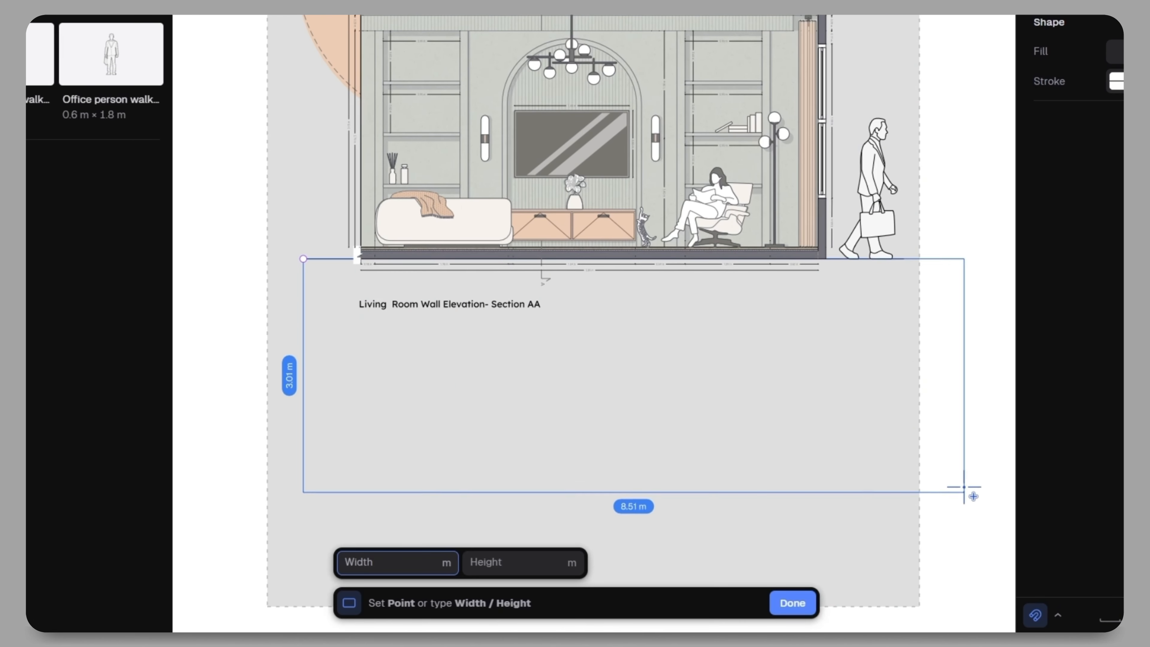
{"action": "left_click", "coordinate": [904, 457]}
- Fill the rectangle with a pale Square 300x300 hatch at 0.7 scale and 45% opacity, and remove its outline stroke
{"action": "left_click", "coordinate": [1116, 307]}
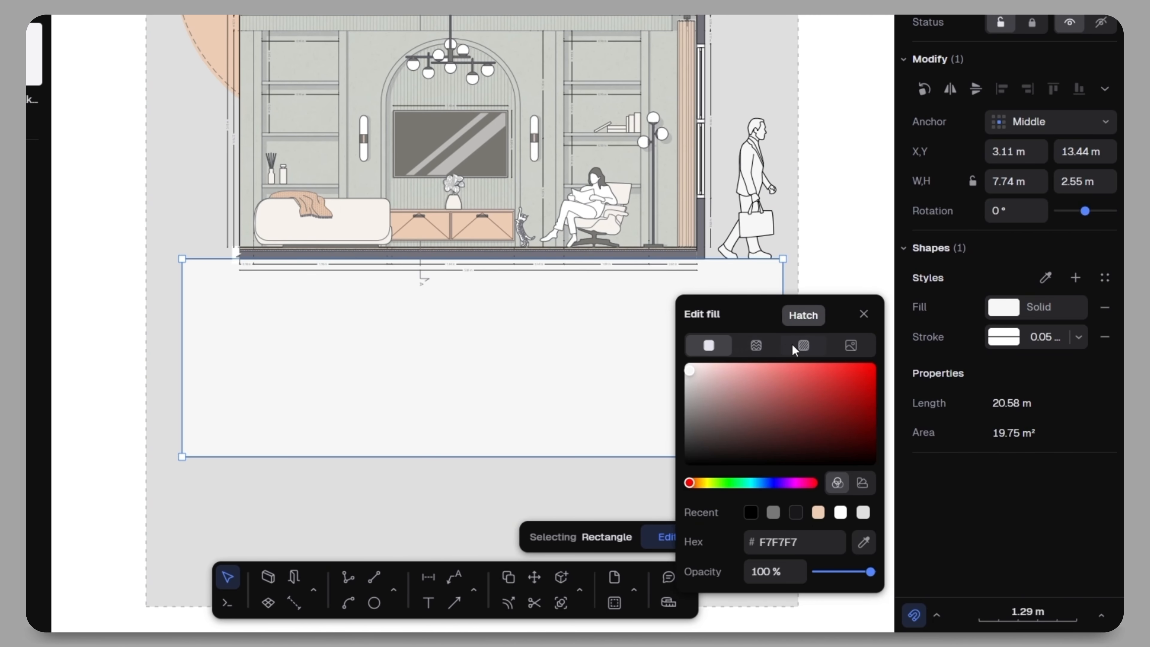
{"action": "left_click", "coordinate": [792, 345]}
{"action": "left_click", "coordinate": [728, 546]}
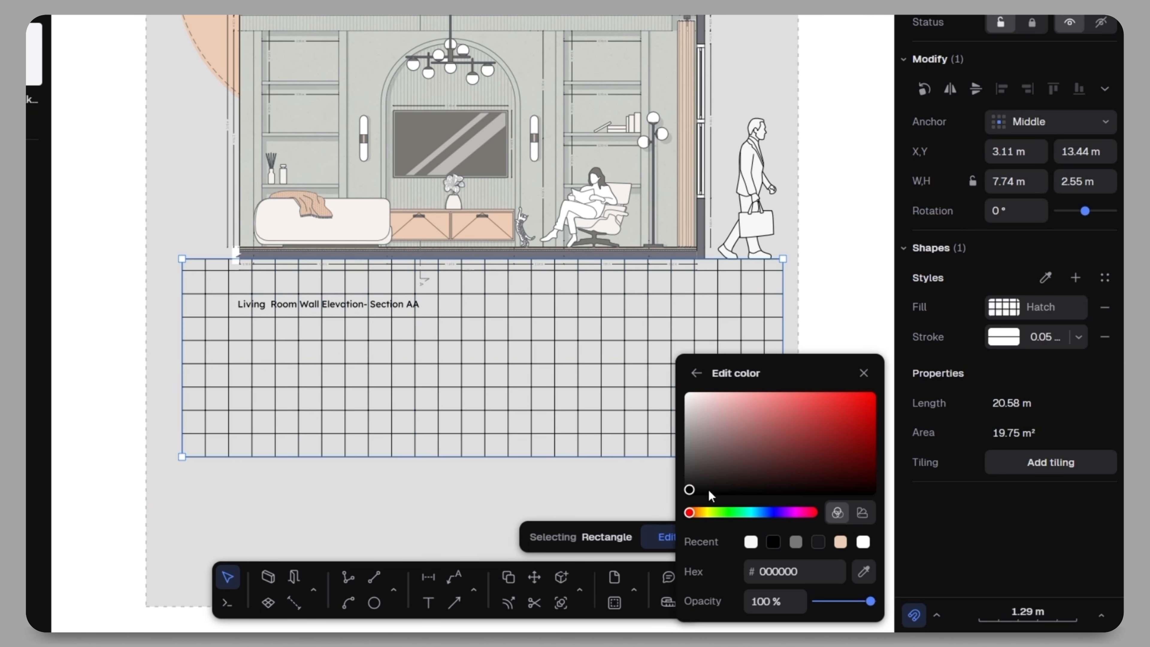
{"action": "left_click_drag", "start_coordinate": [870, 601], "coordinate": [830, 600]}
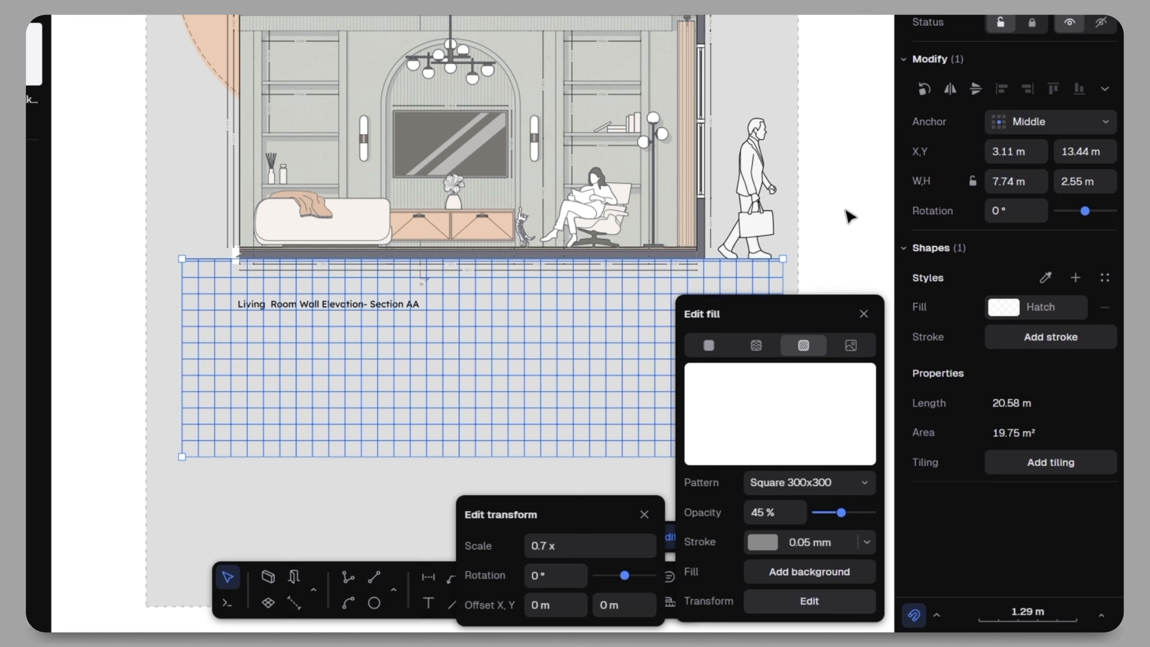
{"action": "left_click", "coordinate": [846, 211]}
{"action": "scroll", "coordinate": [846, 389], "scroll_direction": "down", "scroll_amount": 3}
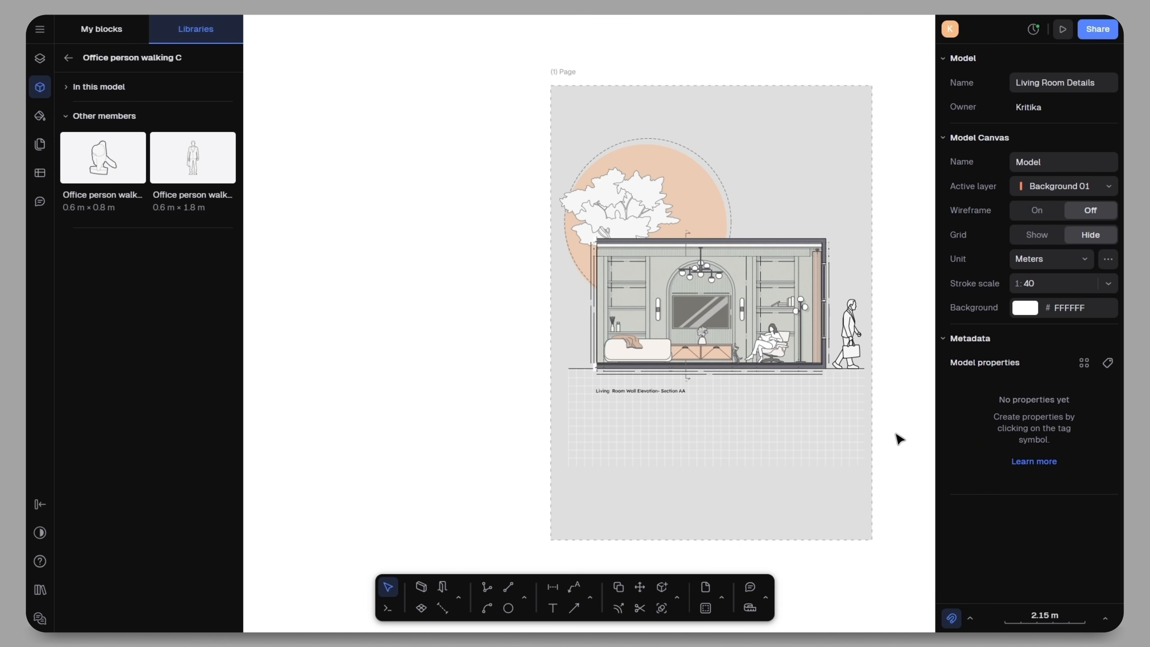
{"action": "middle_click_drag", "start_coordinate": [827, 379], "coordinate": [810, 373]}
{"action": "middle_click_drag", "start_coordinate": [865, 420], "coordinate": [742, 412]}
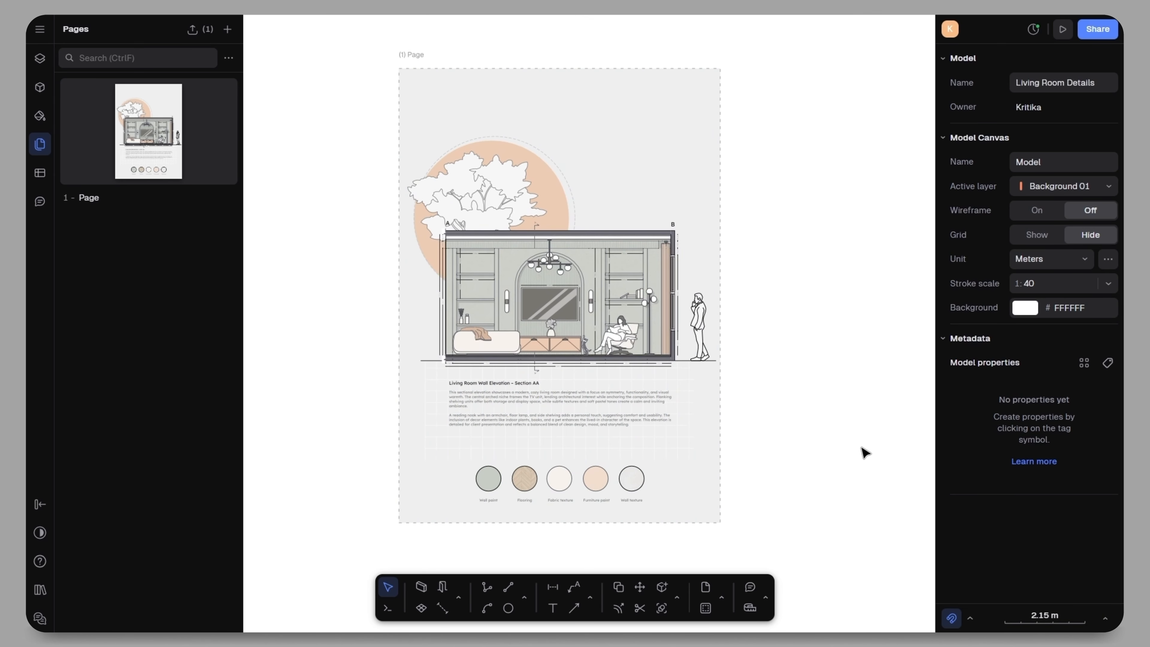
{"action": "left_click", "coordinate": [40, 144]}
{"action": "middle_click_drag", "start_coordinate": [810, 376], "coordinate": [770, 388]}
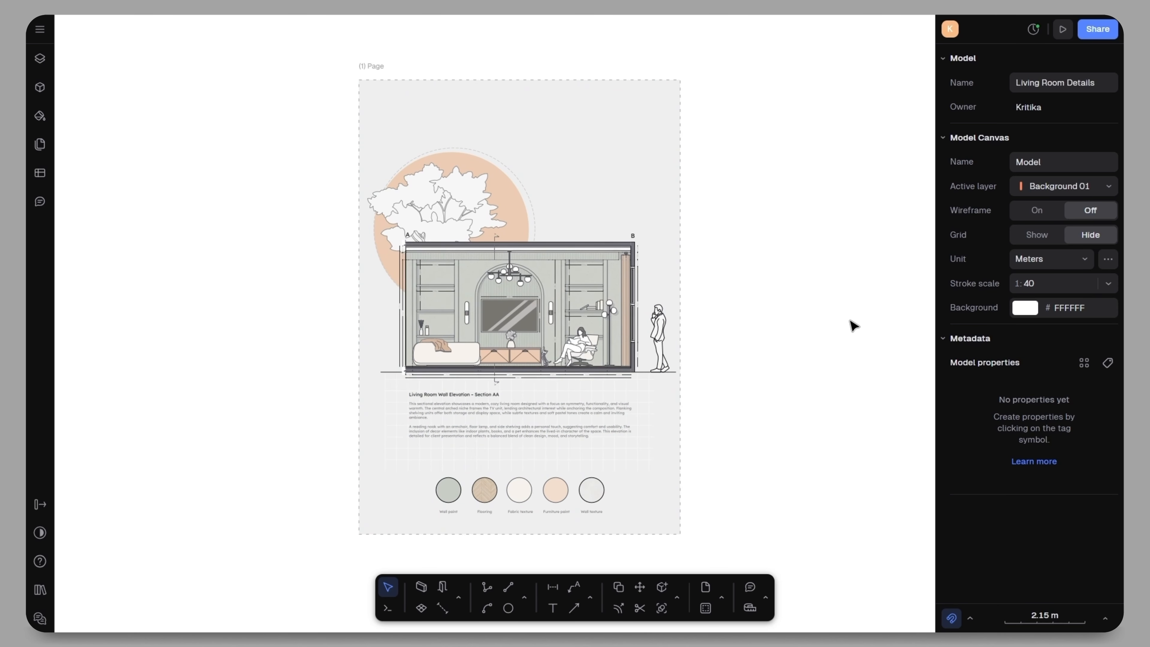
- Start a PNG export of the page and open the export file's name for editing
{"action": "left_click", "coordinate": [40, 145]}
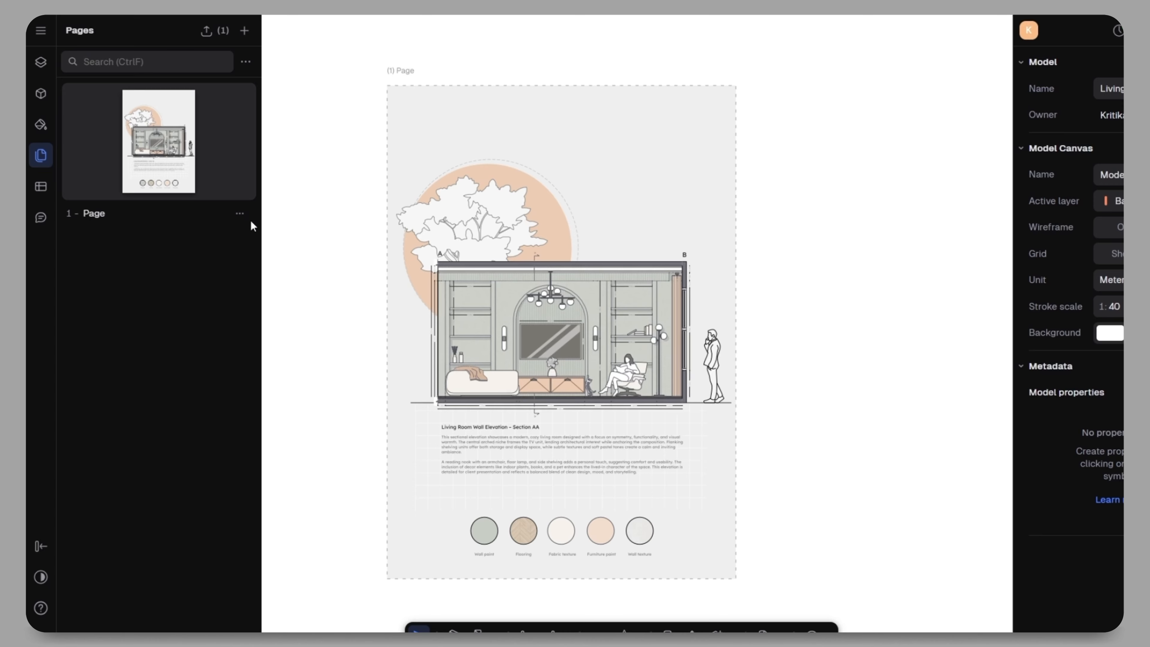
{"action": "left_click", "coordinate": [240, 213]}
{"action": "mouse_move", "coordinate": [253, 241]}
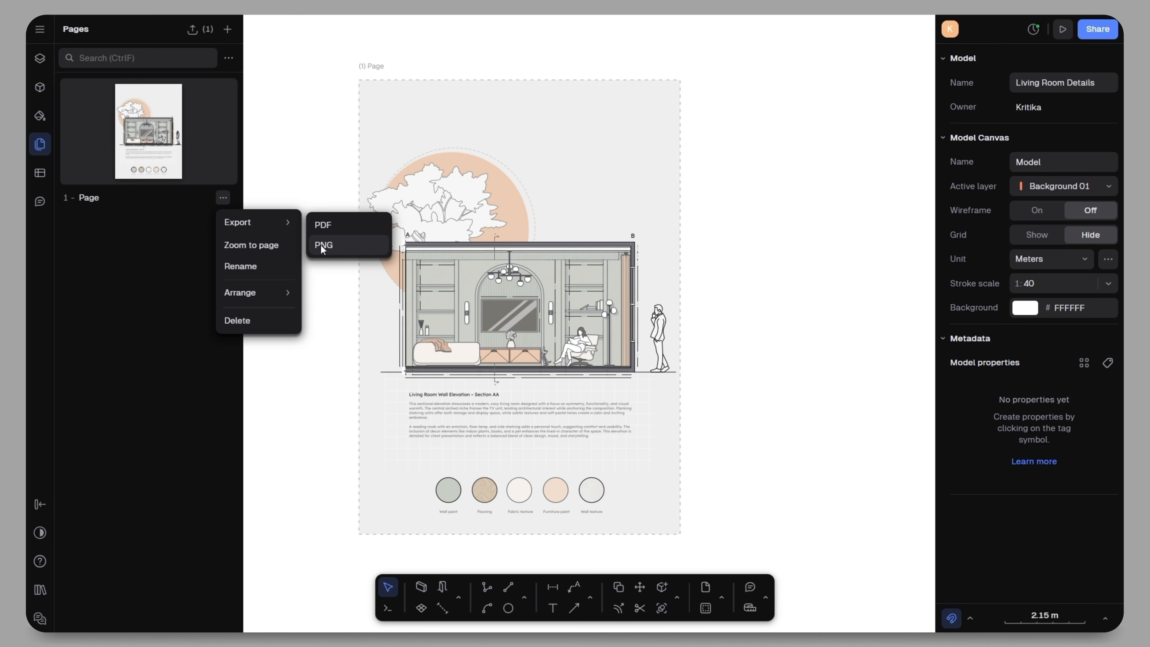
{"action": "left_click", "coordinate": [322, 245]}
{"action": "left_click", "coordinate": [885, 147]}
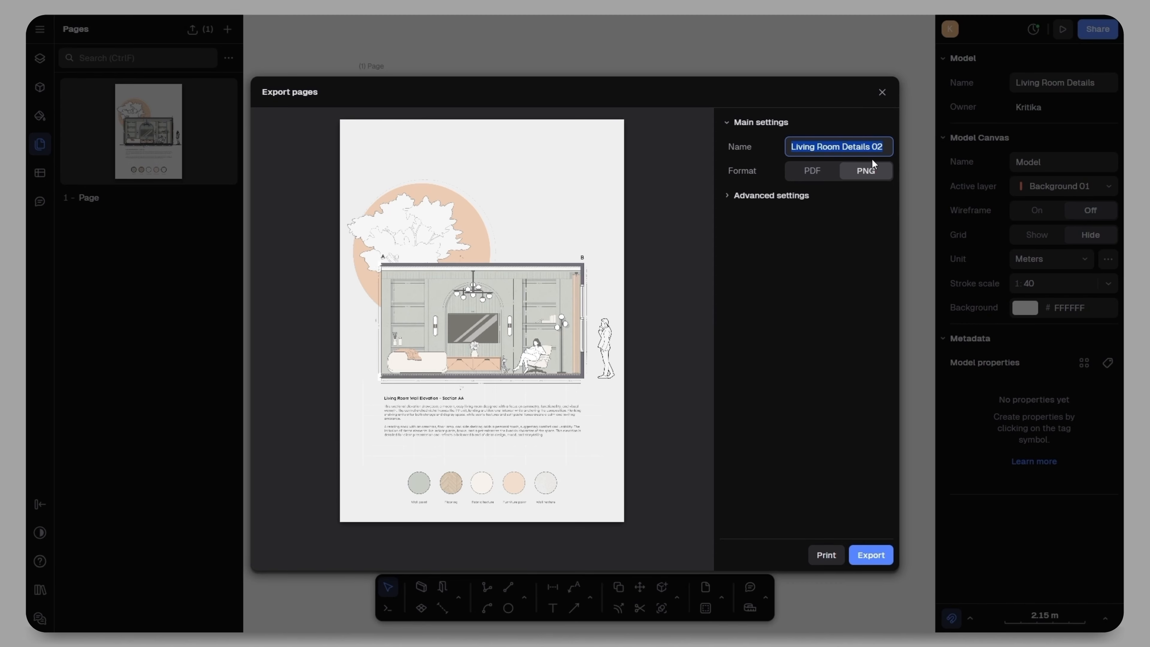